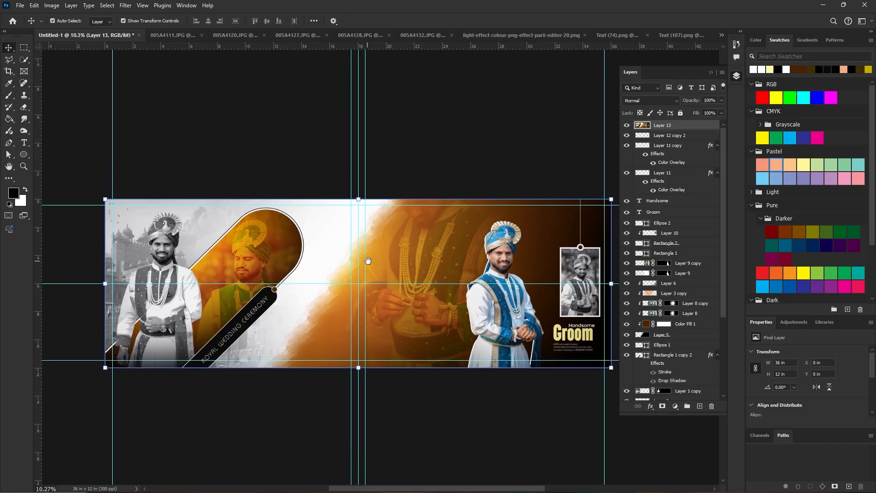
scroll(377, 276, up, 3)
scroll(377, 276, down, 5)
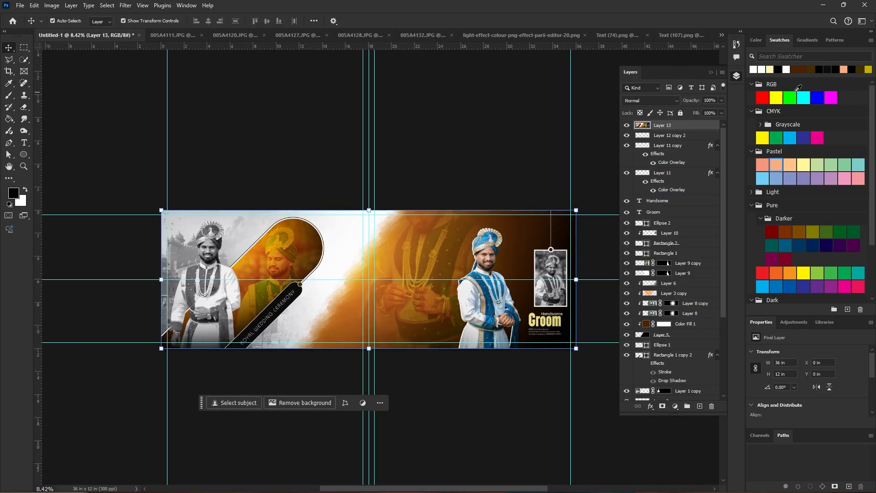
click(734, 79)
scroll(279, 279, up, 3)
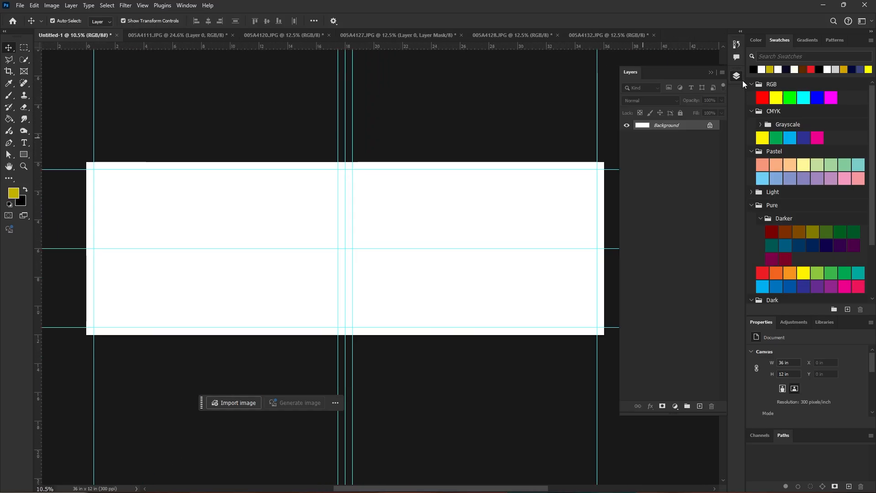
Review the blank 36 × 12 in album spread and each of the open groom photos that will supply it
click(740, 80)
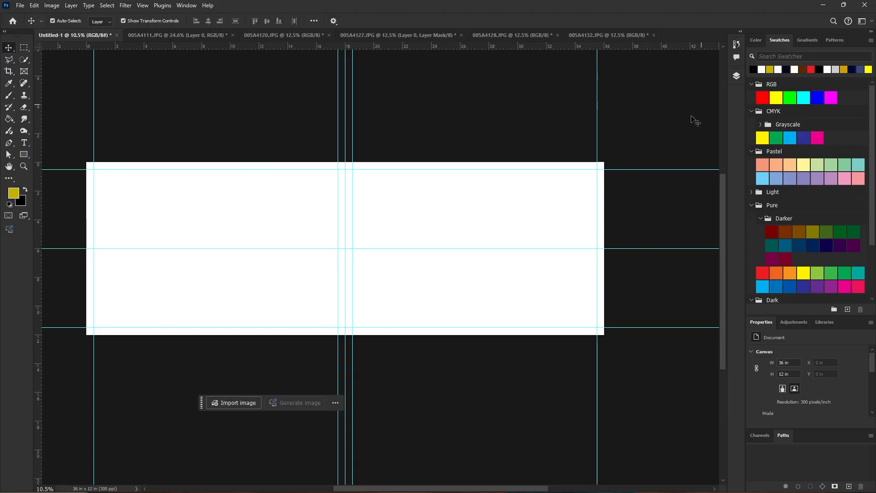
scroll(376, 303, up, 2)
scroll(376, 303, down, 1)
drag(324, 284, 385, 289)
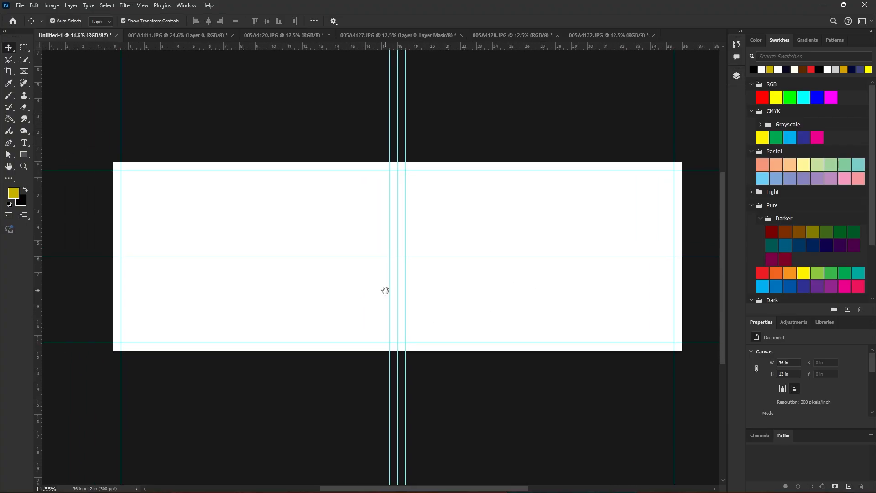
click(588, 39)
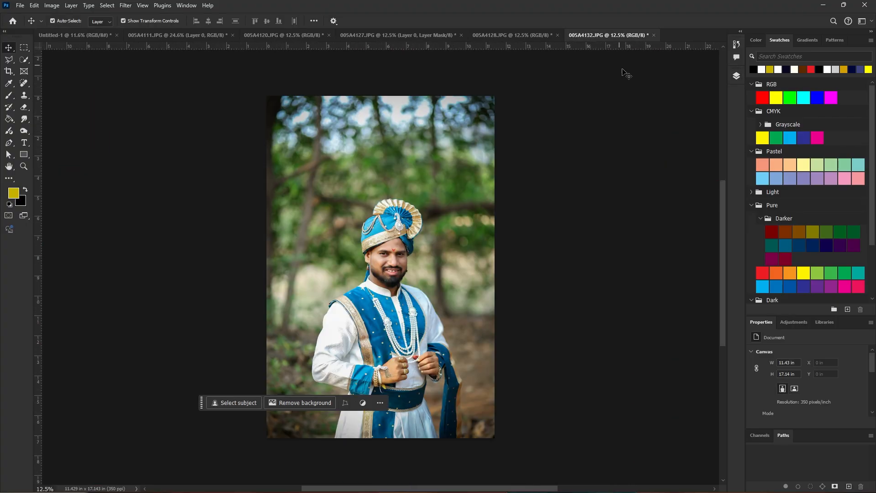
click(504, 36)
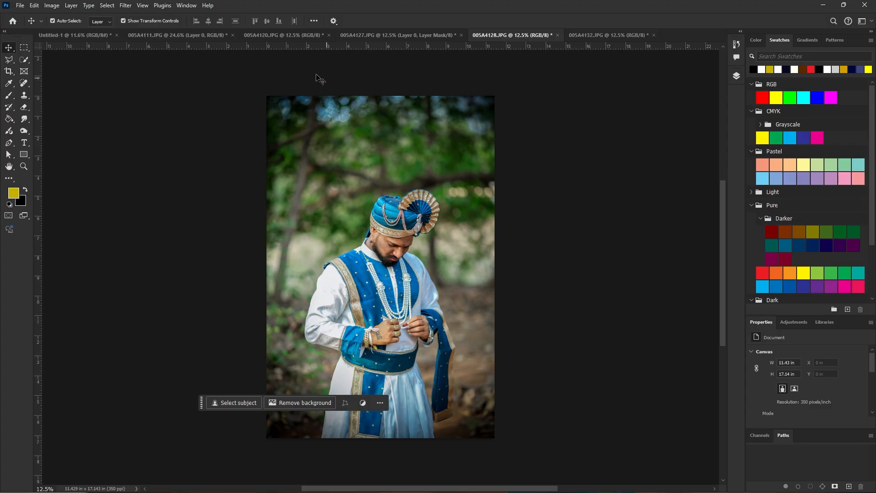
click(420, 39)
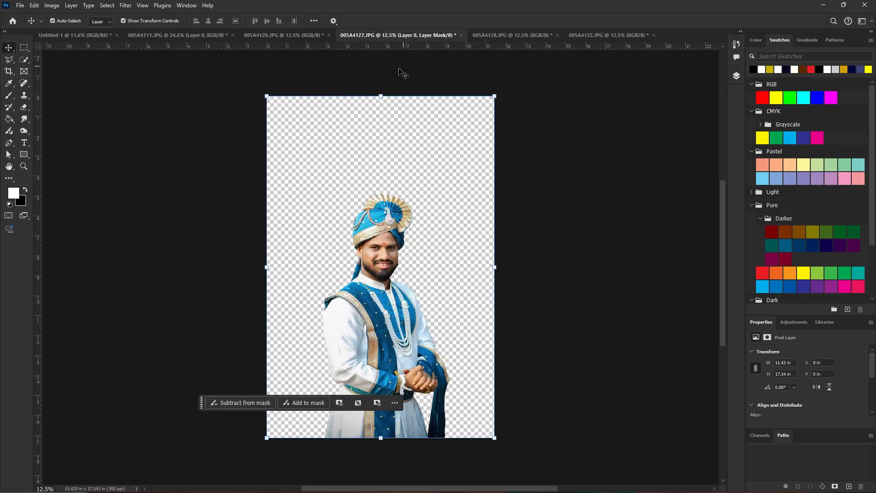
click(280, 36)
click(185, 36)
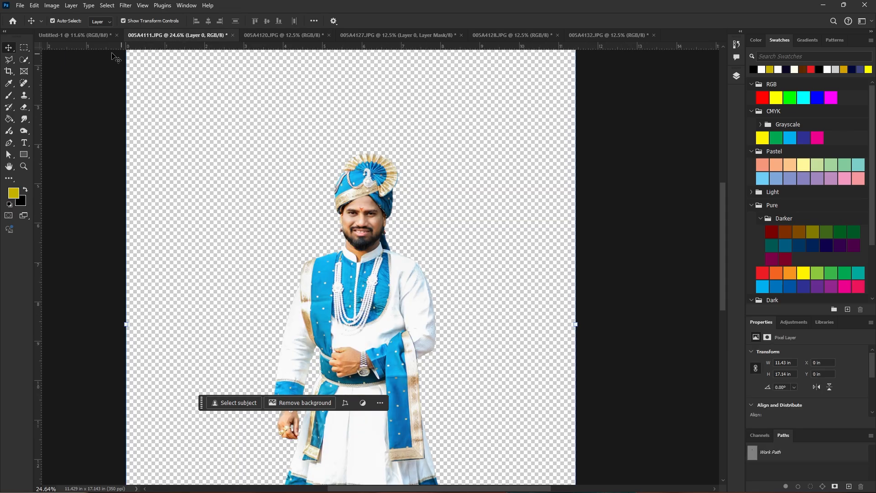
click(77, 37)
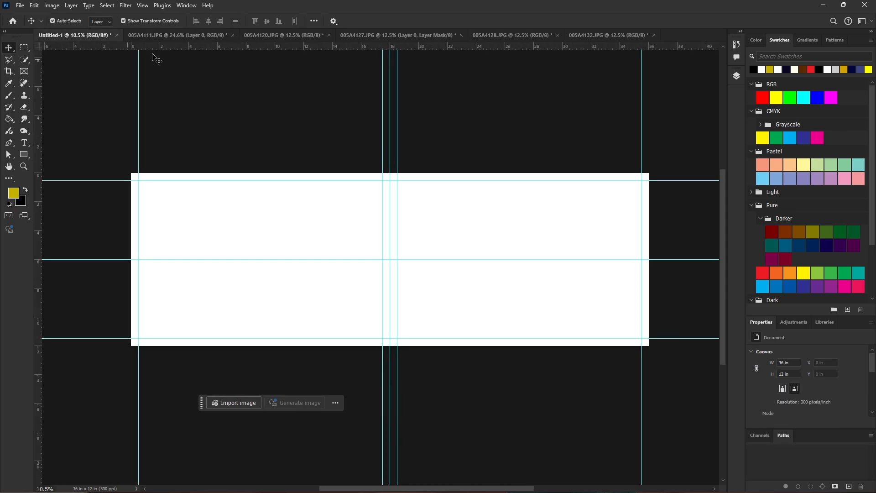
Bring the masked groom cut-out layer from 005A4111.JPG into the Untitled-1 album spread
click(171, 36)
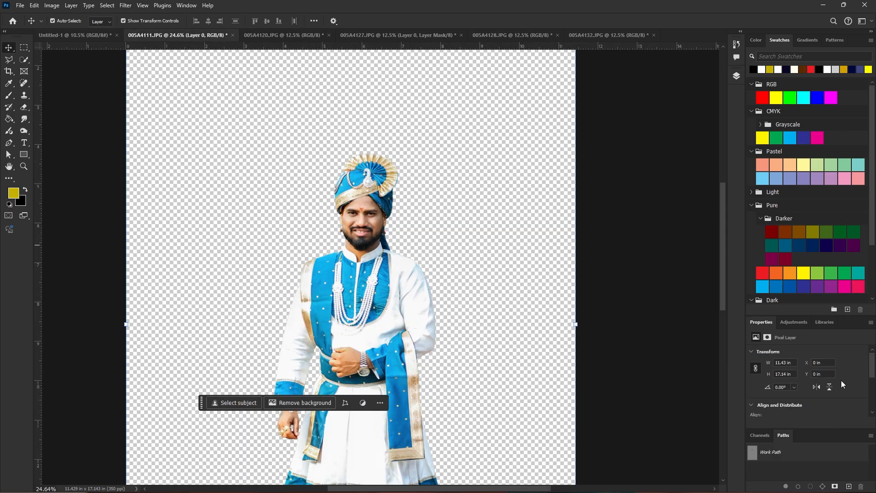
click(736, 76)
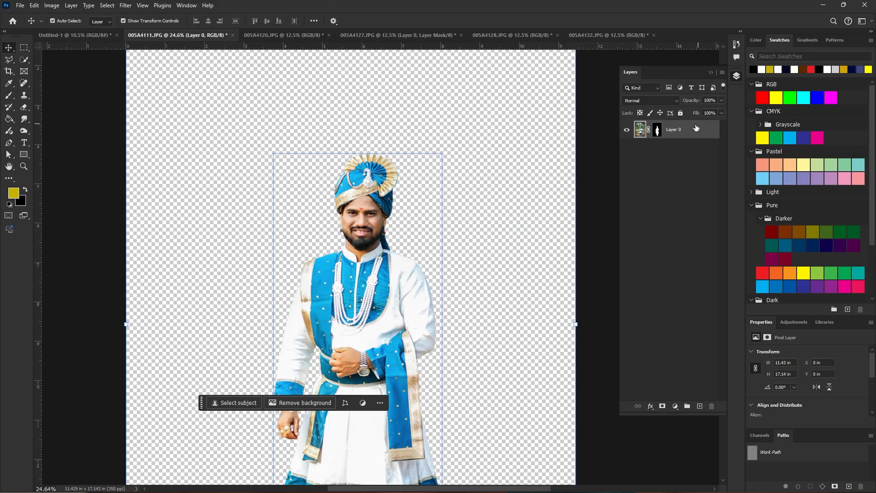
drag(687, 130, 307, 306)
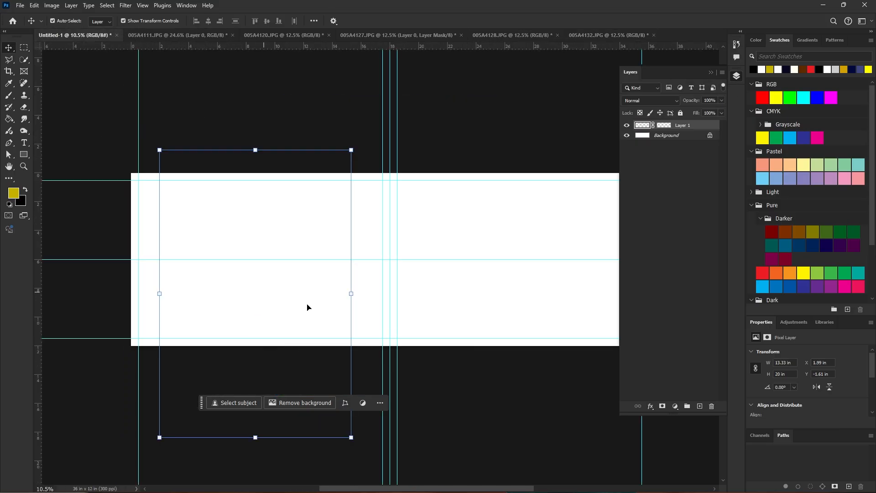
Enlarge the groom cut-out to about 129% and stand it at the left end of the spread, just inside the margin guide
drag(247, 296, 177, 295)
mouse_move(277, 291)
mouse_down()
mouse_move(284, 291)
mouse_move(235, 294)
mouse_move(279, 289)
mouse_up()
drag(205, 294, 205, 294)
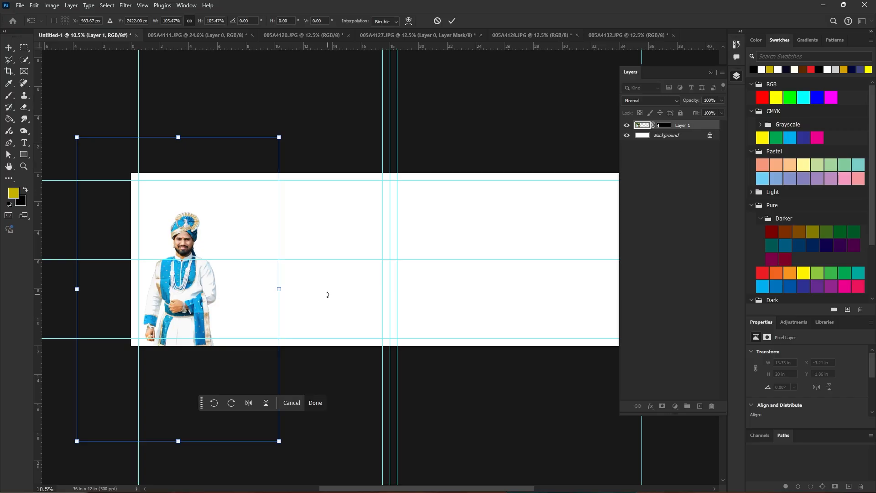
drag(282, 290, 249, 298)
drag(308, 282, 318, 281)
key(ctrl+z)
mouse_move(261, 296)
mouse_down()
mouse_move(251, 313)
mouse_move(261, 297)
mouse_move(253, 292)
mouse_up()
drag(308, 90, 303, 92)
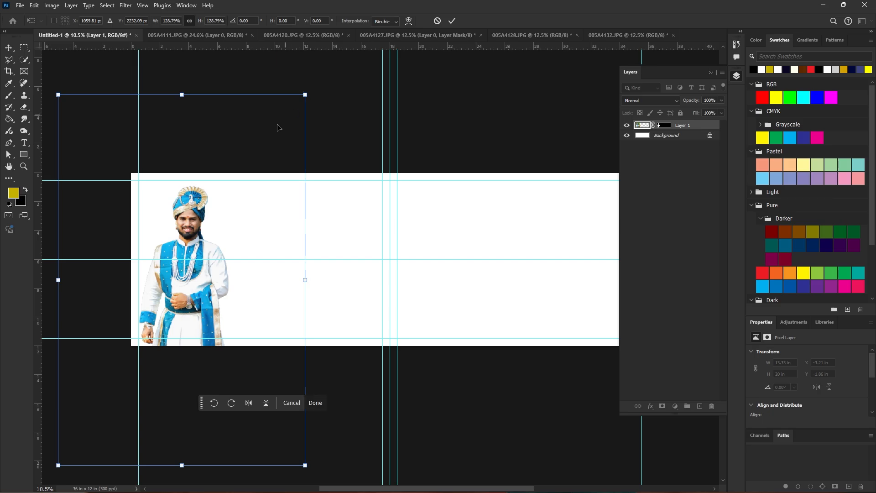
drag(179, 261, 181, 261)
key(Return)
Draw a vertical rectangle about 5.5 × 15.9 in beside the groom and round its corners fully into a capsule
key(u)
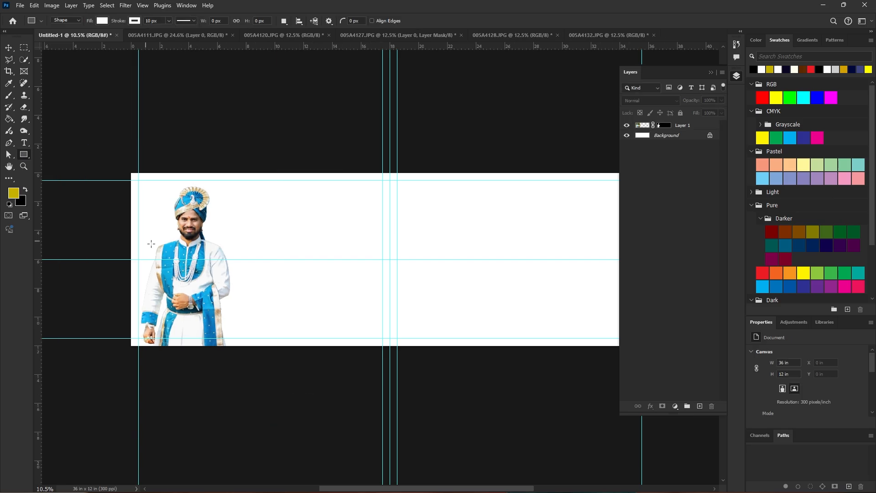
drag(289, 204, 368, 433)
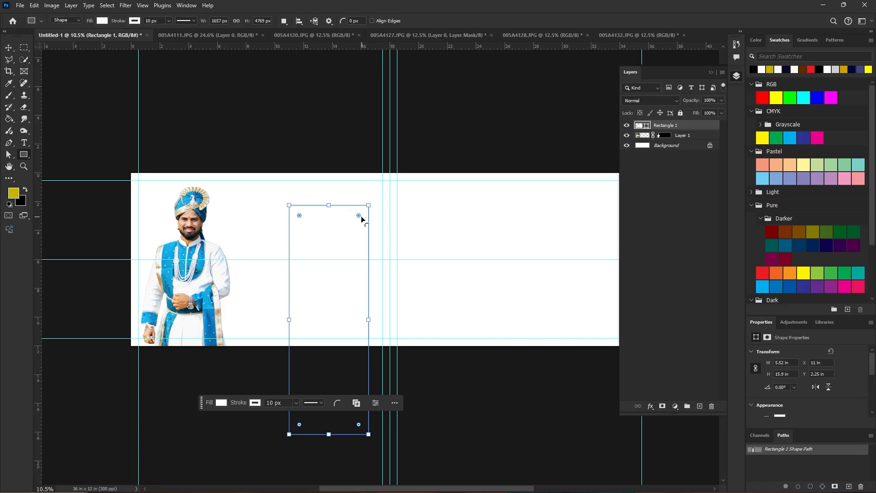
drag(359, 215, 209, 281)
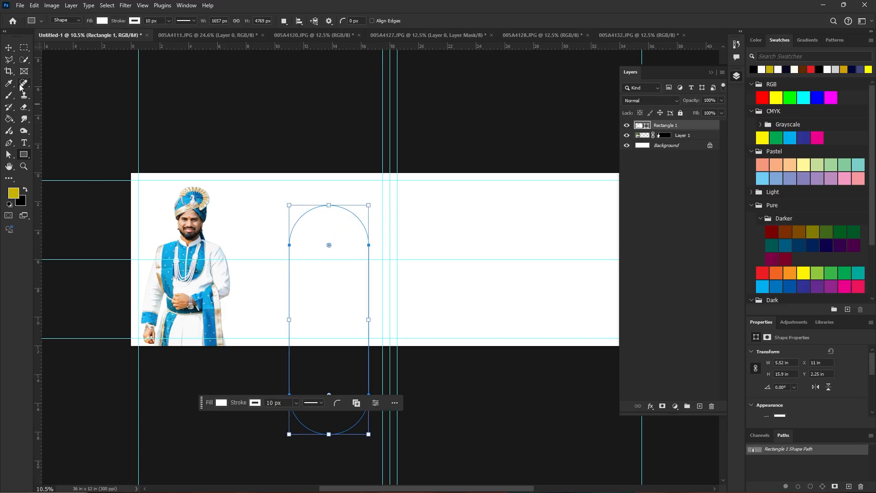
Fill the capsule shape with the pastel orange swatch and place it behind the groom, overlapping his right half
click(10, 48)
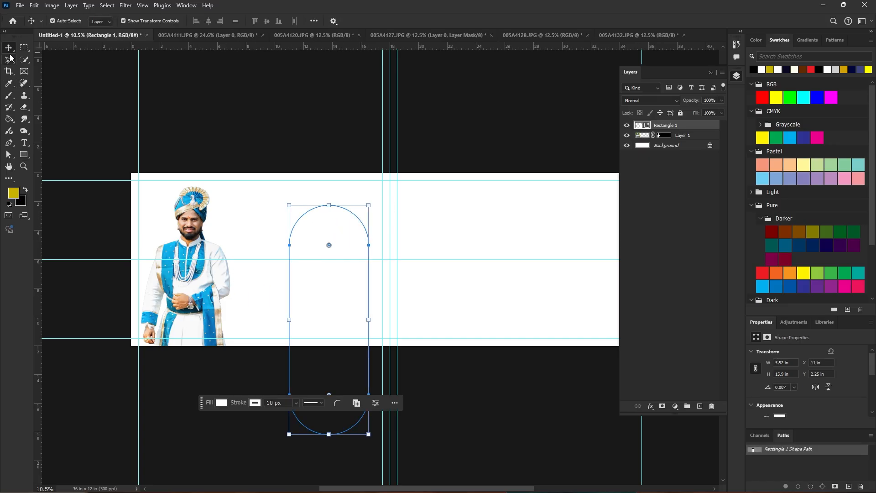
click(775, 164)
drag(342, 296, 243, 277)
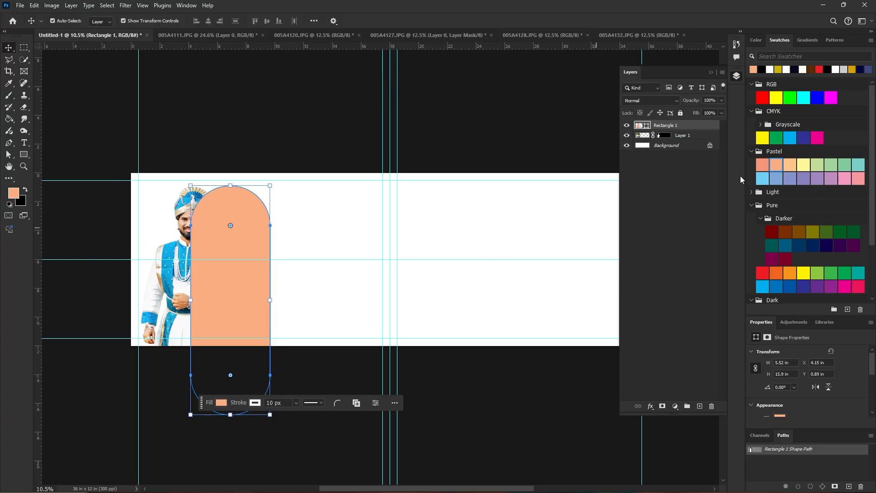
drag(720, 126, 702, 139)
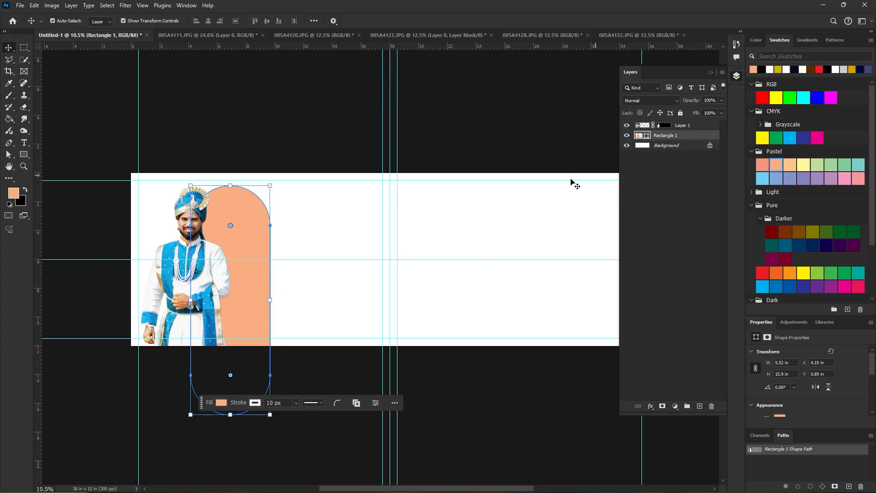
Rotate the capsule to about 55° and enlarge it to about 6.1 × 19.5 in so it runs diagonally behind the groom
drag(290, 295, 251, 325)
drag(257, 325, 248, 334)
drag(261, 280, 280, 273)
mouse_move(339, 218)
mouse_down()
mouse_move(363, 201)
mouse_move(310, 200)
mouse_move(314, 225)
mouse_move(321, 216)
mouse_up()
key(Return)
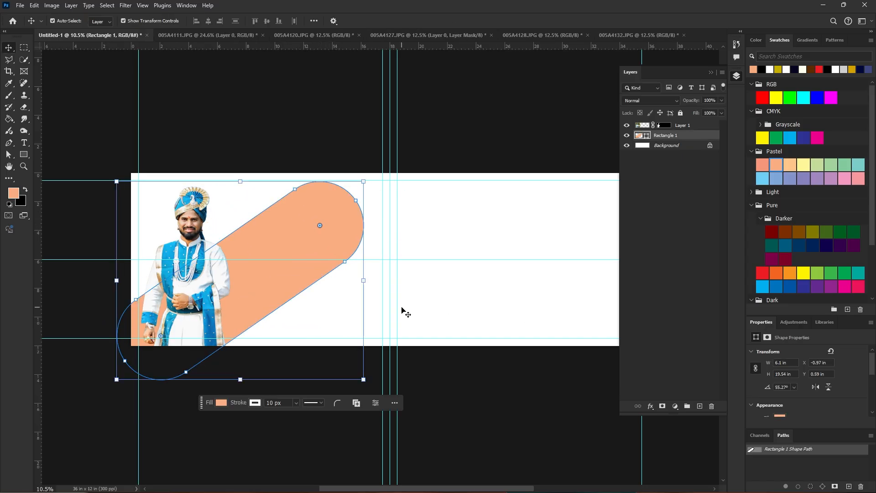
scroll(406, 313, up, 1)
click(444, 333)
Turn the groom cut-out black and white using Hue/Saturation with the saturation at -100
scroll(443, 352, up, 3)
drag(444, 352, 500, 324)
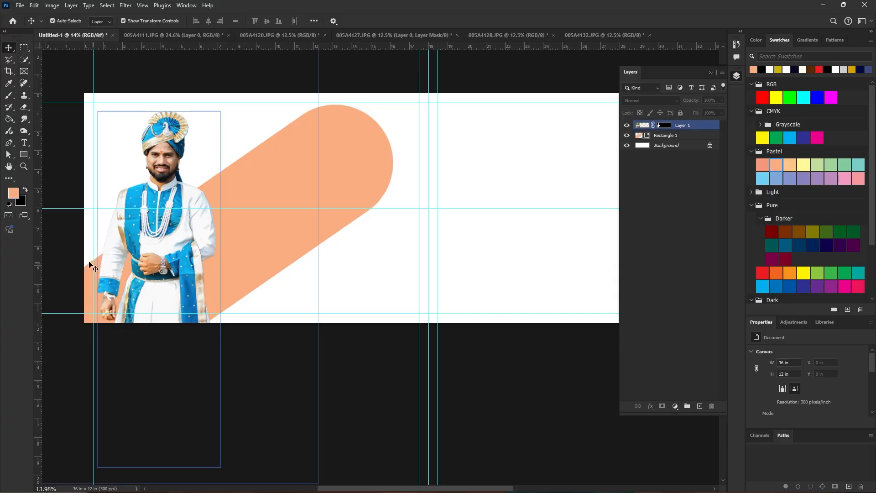
click(90, 263)
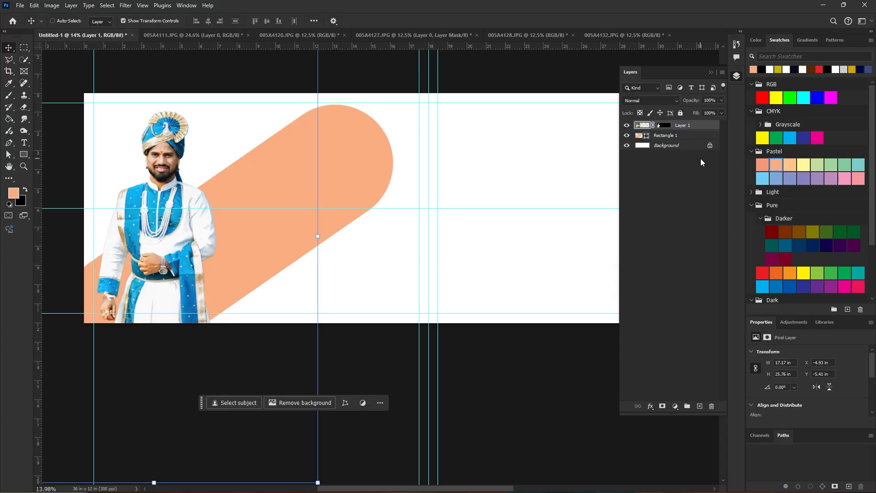
key(ctrl+u)
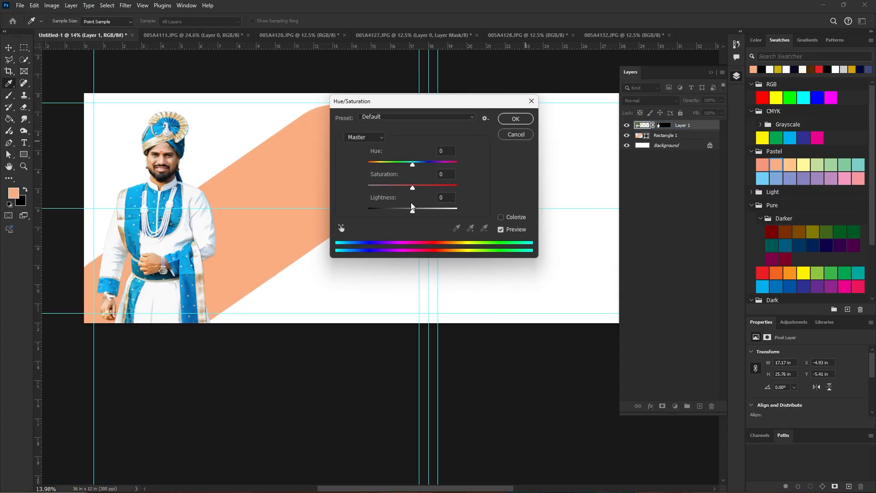
drag(413, 188, 308, 185)
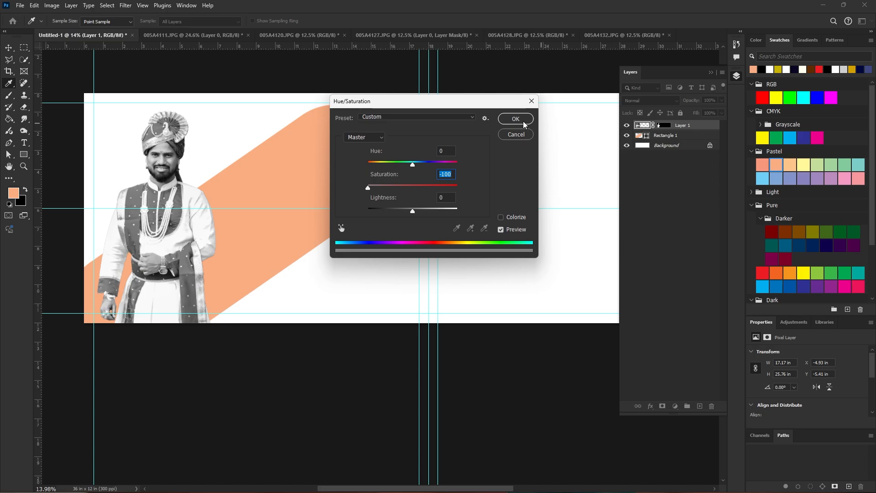
click(515, 119)
Recolor the diagonal capsule shape to a dark brown of about #402a00
click(303, 196)
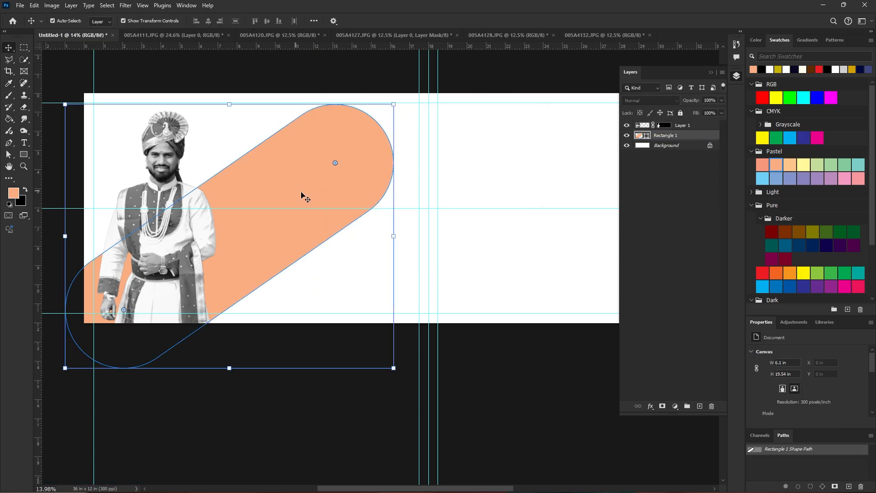
double_click(646, 138)
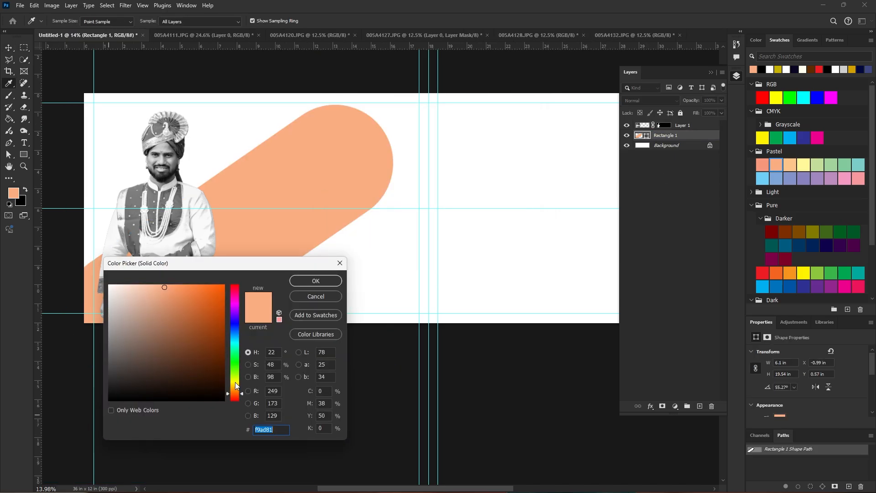
click(235, 387)
drag(213, 377, 250, 372)
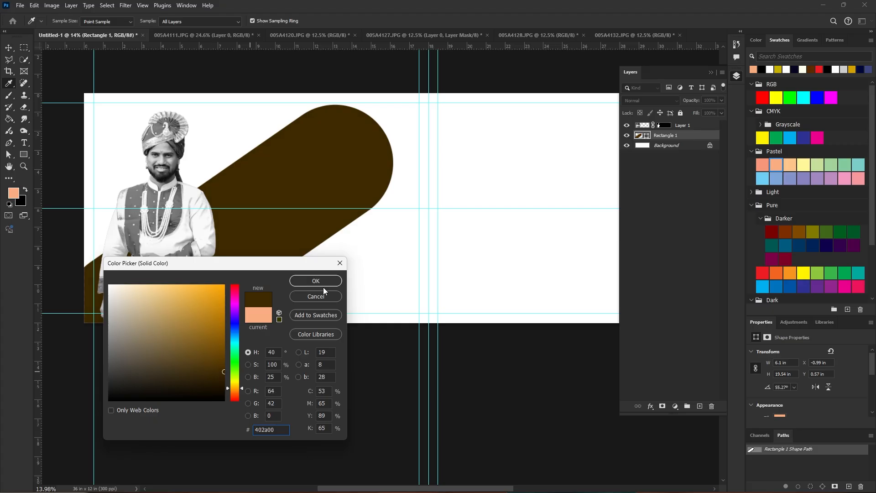
drag(235, 388, 239, 388)
click(324, 282)
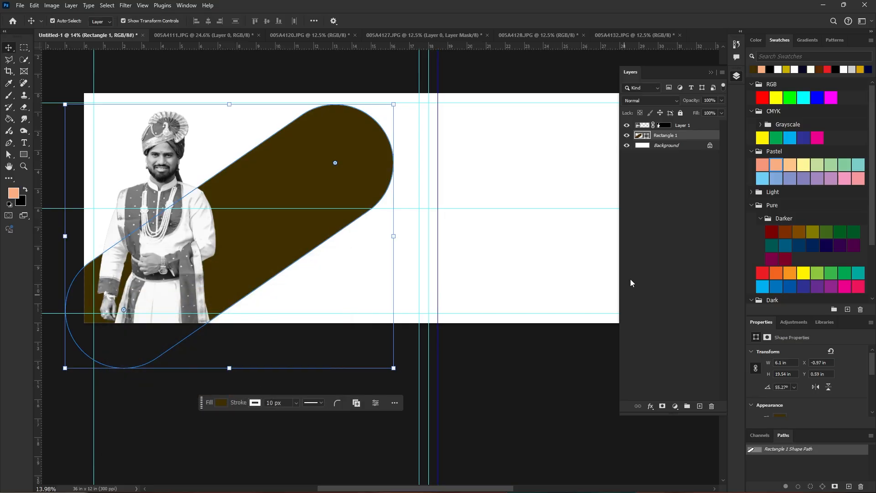
Add an empty layer above the capsule and open light-effect-colour-png-effect-parii-editor-20 from the pintresr folder
click(700, 406)
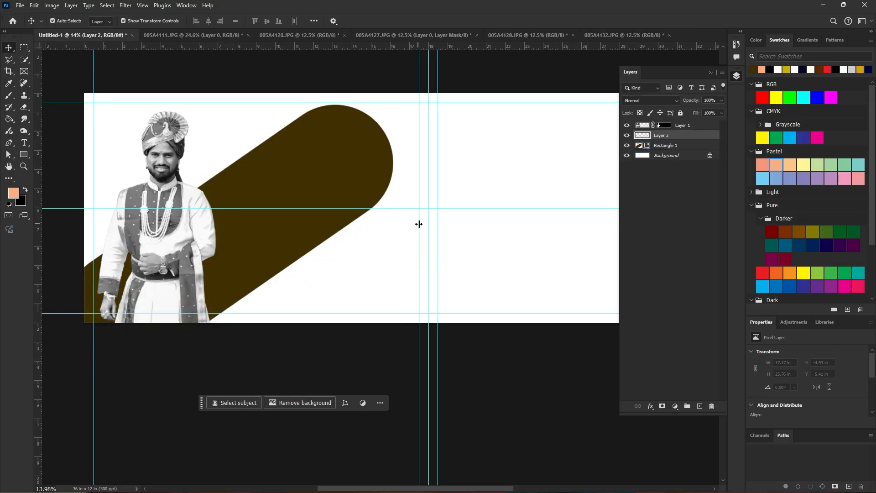
click(21, 5)
click(32, 24)
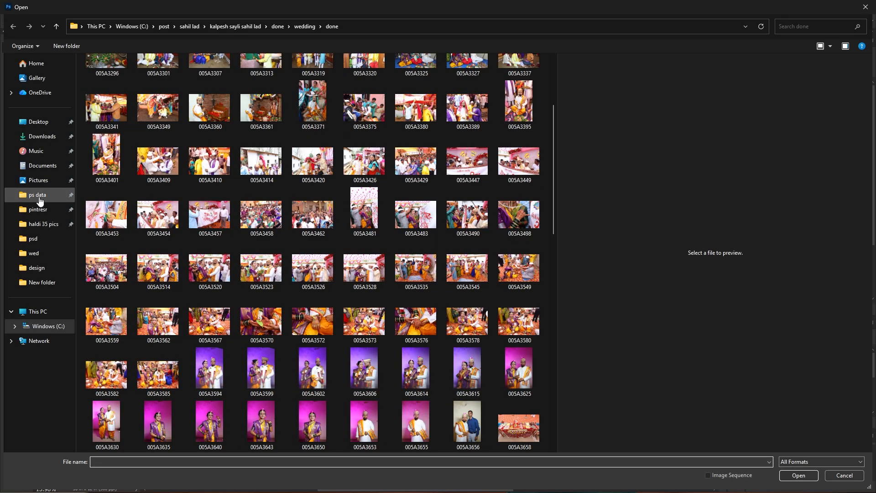
click(40, 195)
click(37, 209)
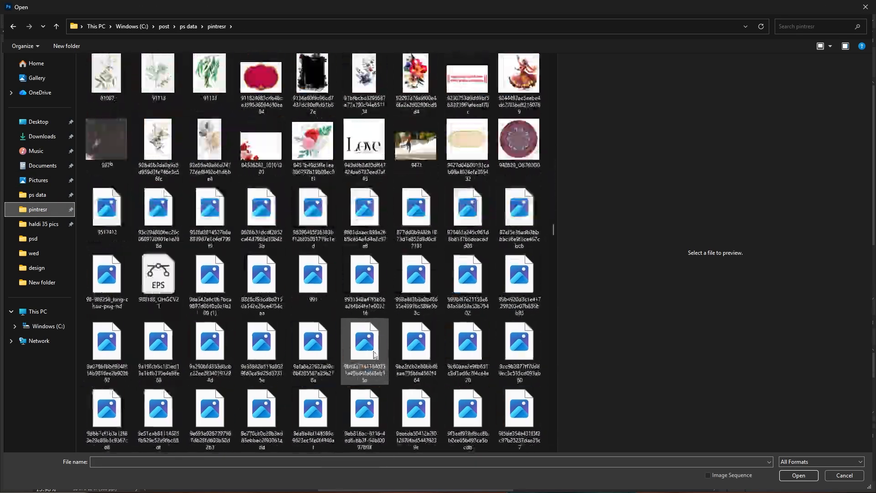
scroll(367, 356, down, 15)
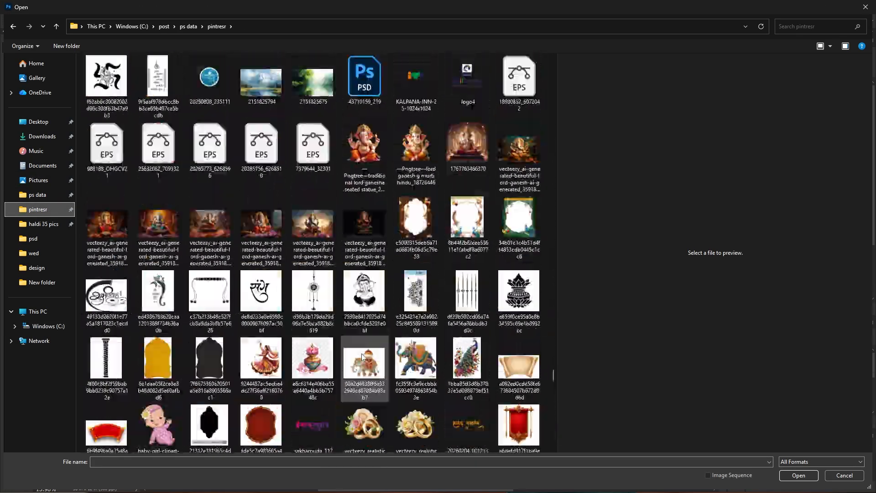
scroll(362, 354, up, 20)
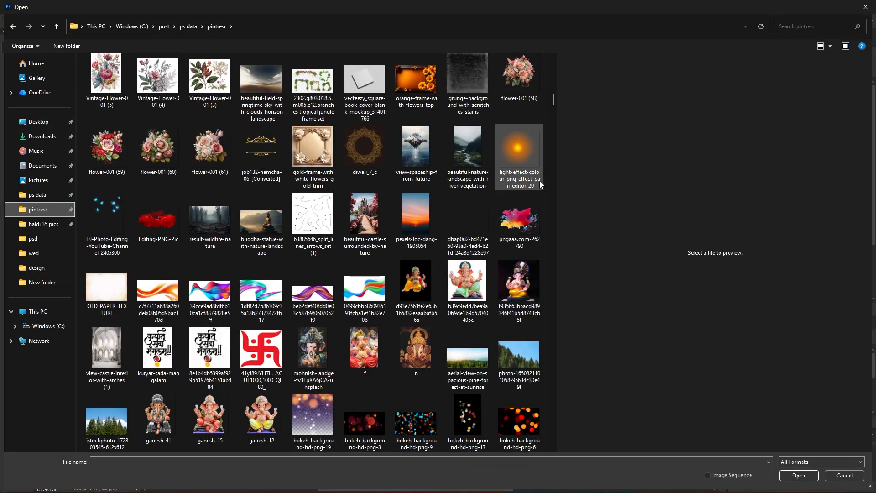
double_click(540, 181)
Enlarge the orange light effect to about 1210% and position its glow over the upper part of the spread behind the groom
drag(680, 133, 595, 268)
drag(474, 284, 324, 209)
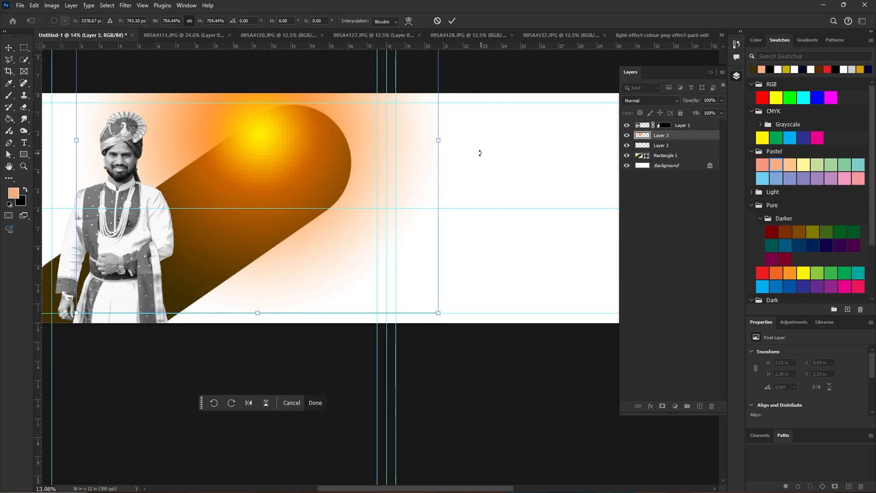
drag(438, 141, 657, 182)
drag(518, 204, 329, 191)
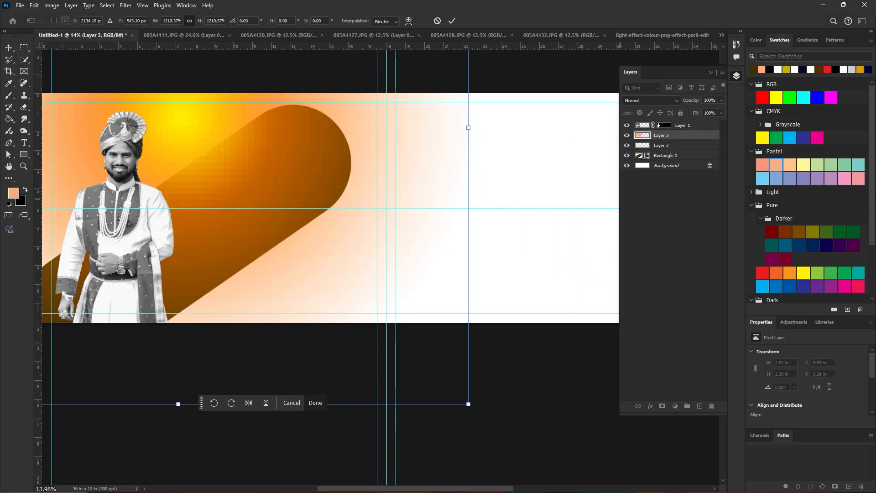
Move the light effect layer directly above the capsule layer and clip it to the capsule
drag(662, 136, 645, 147)
alt+click(644, 149)
click(425, 176)
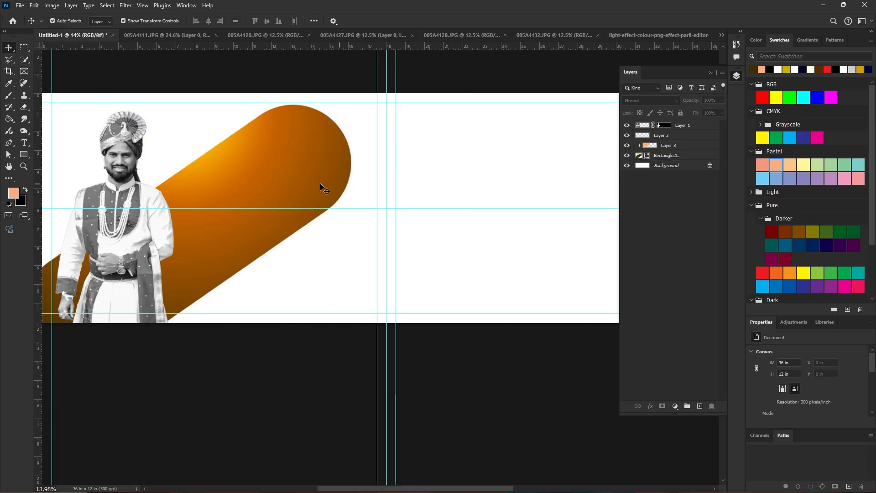
Shift the light effect slightly inside the capsule and set its blend mode to Screen
drag(202, 189, 211, 187)
click(651, 101)
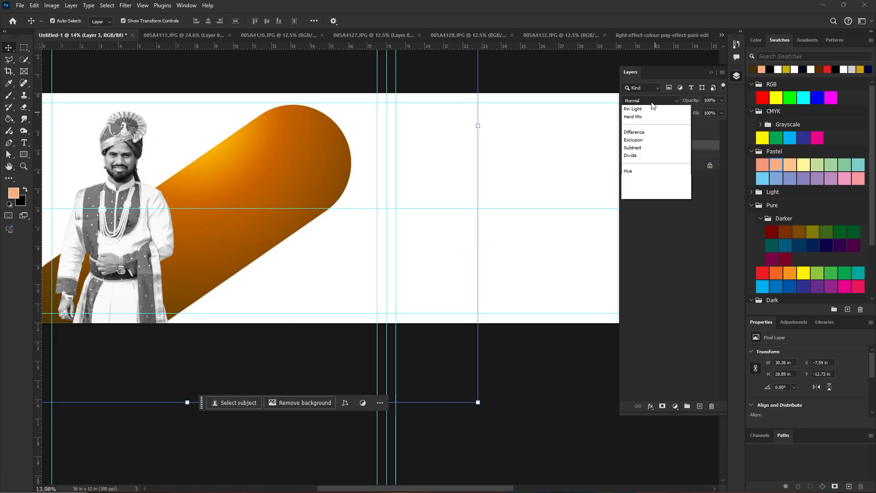
click(651, 187)
click(538, 237)
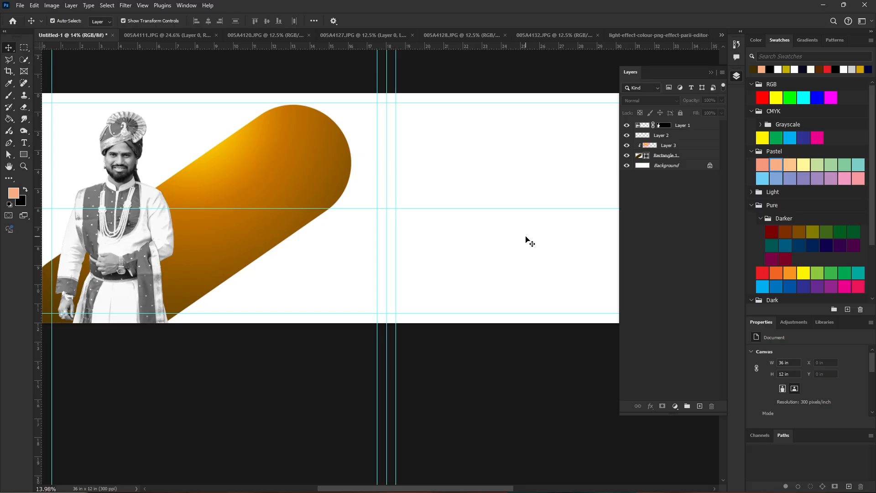
scroll(525, 237, down, 2)
click(266, 189)
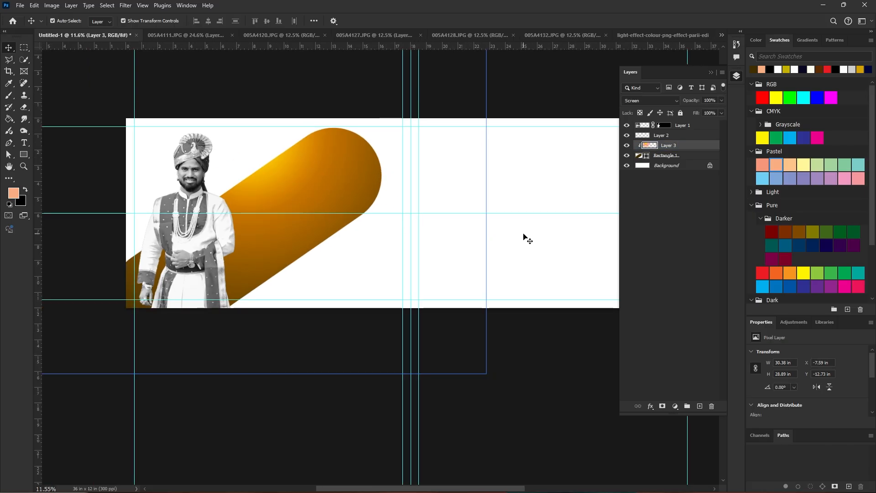
click(324, 232)
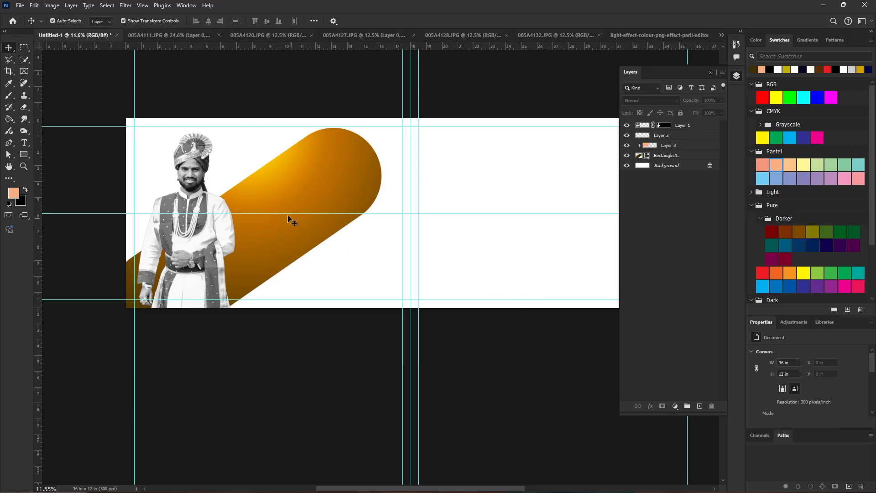
Set the capsule's white stroke width to 20 px
click(696, 156)
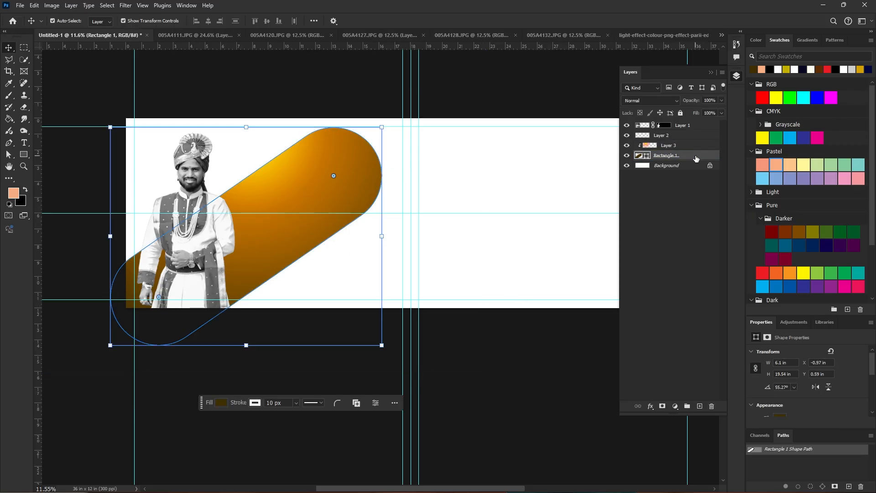
scroll(803, 374, down, 3)
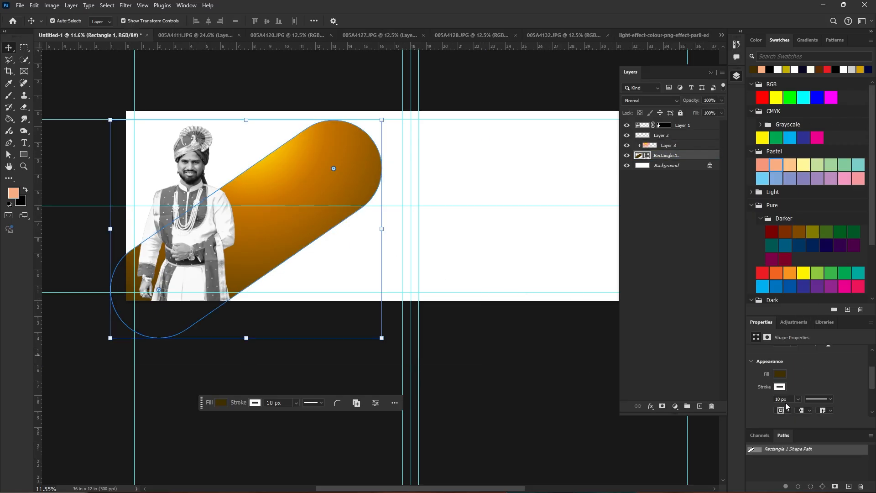
text(20)
key(Return)
Try a Multiply drop shadow on the capsule with an opacity of about 38% and adjusted spread
double_click(689, 156)
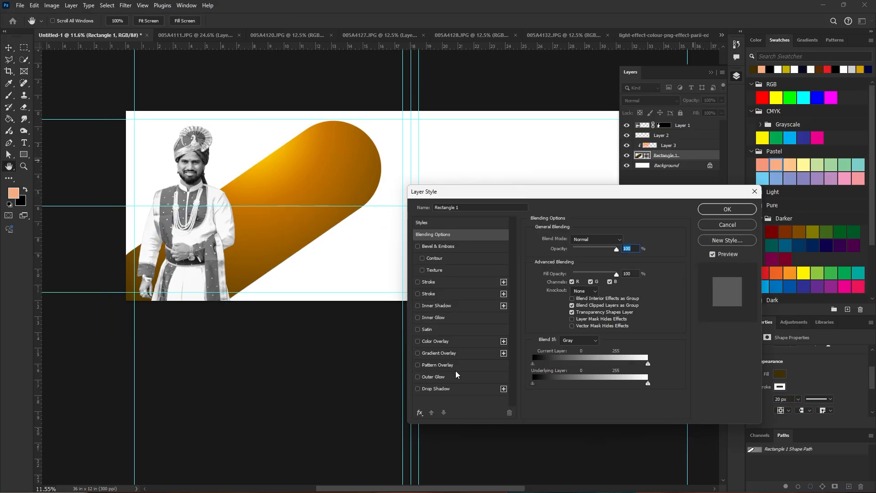
click(453, 389)
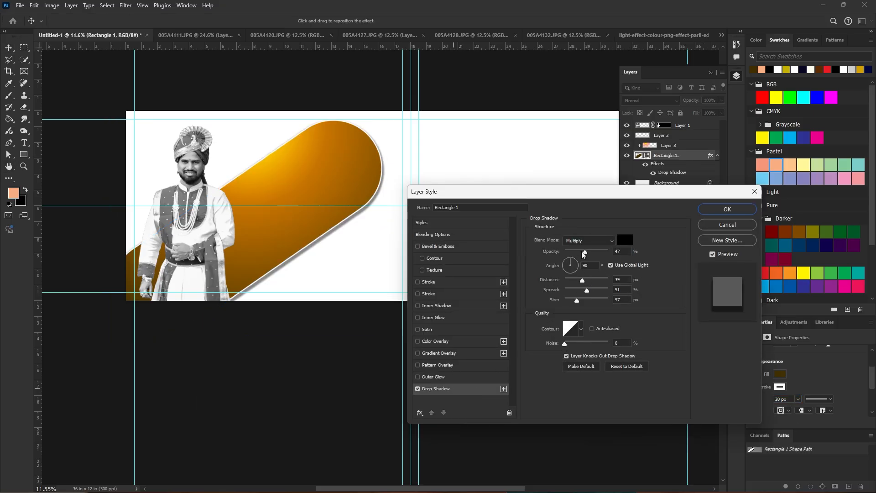
drag(583, 255, 581, 254)
mouse_move(587, 290)
mouse_down()
mouse_move(541, 292)
mouse_move(556, 303)
mouse_move(548, 284)
mouse_move(568, 302)
mouse_move(582, 296)
mouse_up()
click(728, 209)
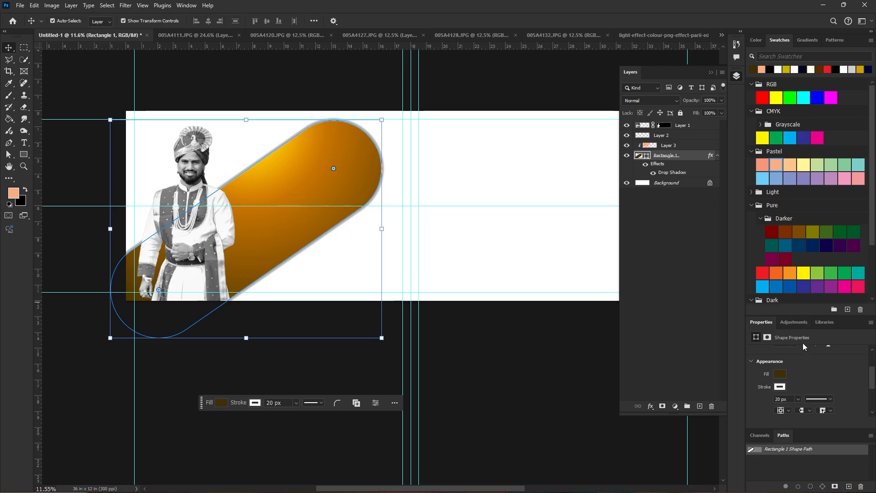
Set the capsule's white stroke width to 30 px
text(300)
key(Return)
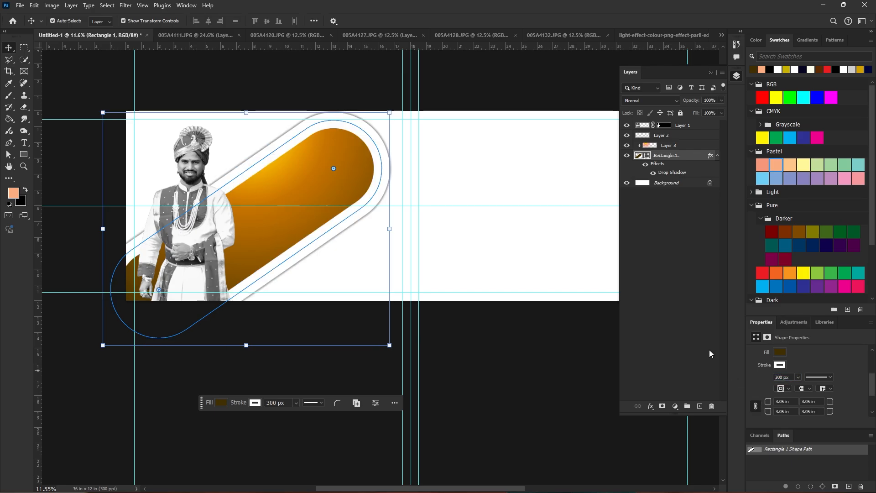
key(ctrl+z)
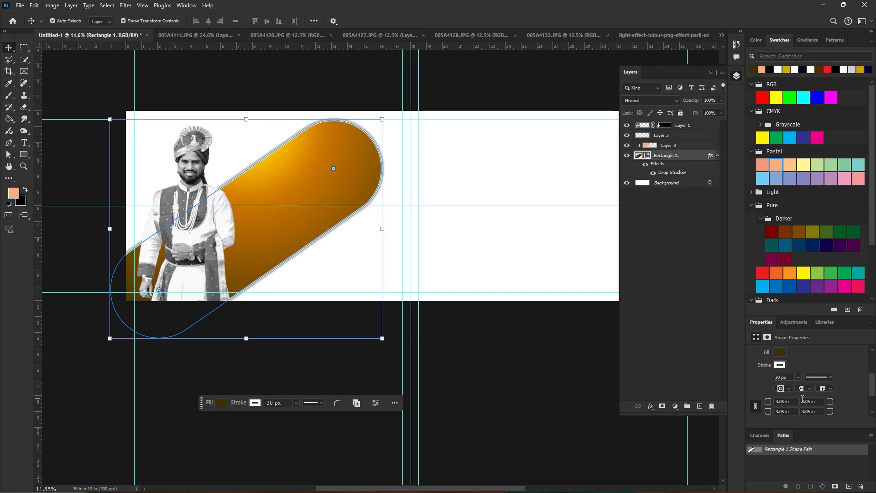
Reduce the capsule's drop shadow distance and size to 0 px and turn the drop shadow off
double_click(682, 176)
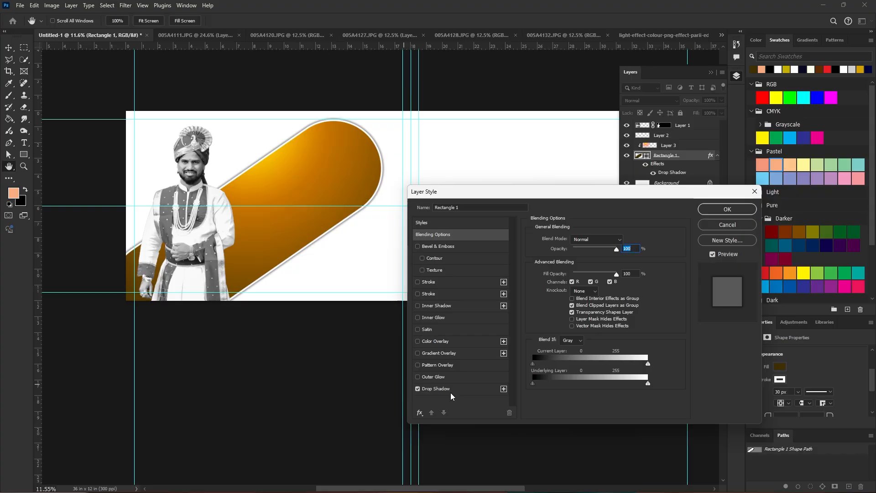
drag(583, 292, 588, 292)
mouse_move(576, 300)
mouse_down()
mouse_move(585, 301)
mouse_move(562, 303)
mouse_up()
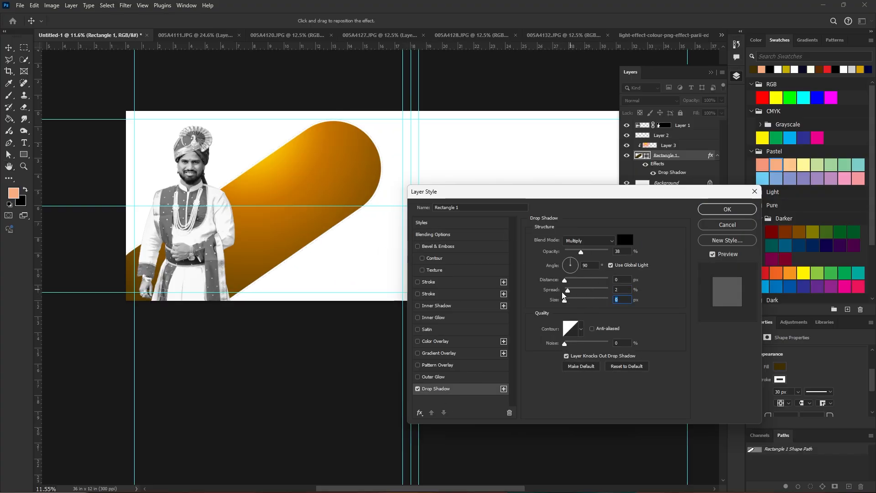
click(418, 388)
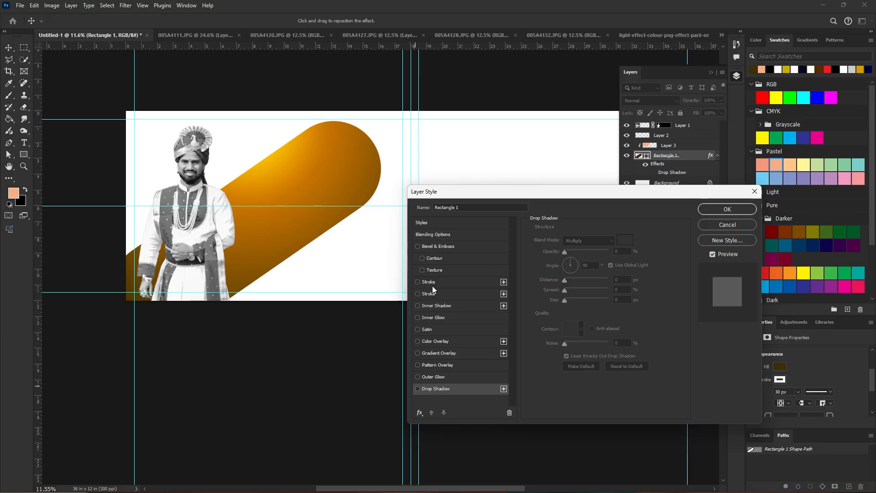
Add a black (#000000) outside Stroke effect of about 12 px around the capsule
click(432, 283)
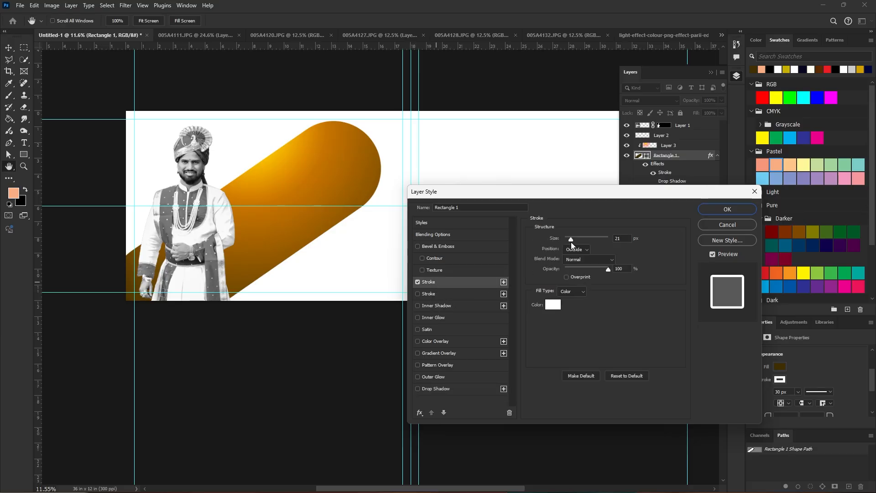
click(553, 305)
click(219, 401)
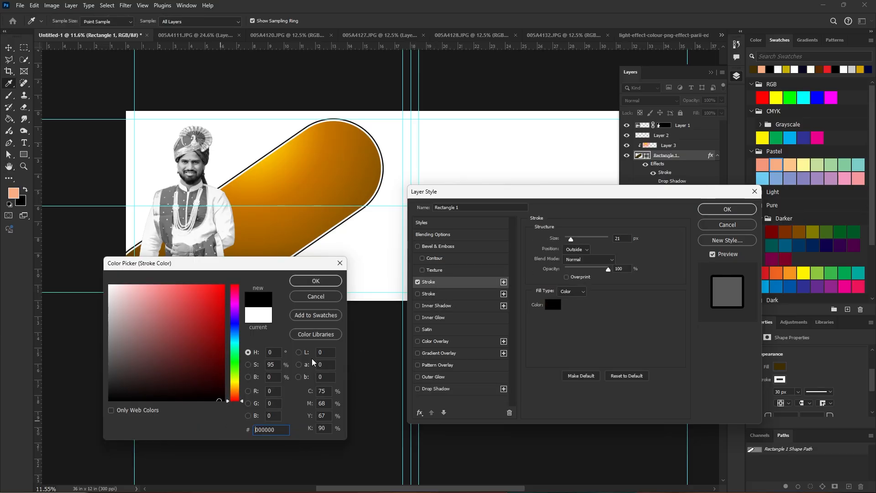
click(316, 281)
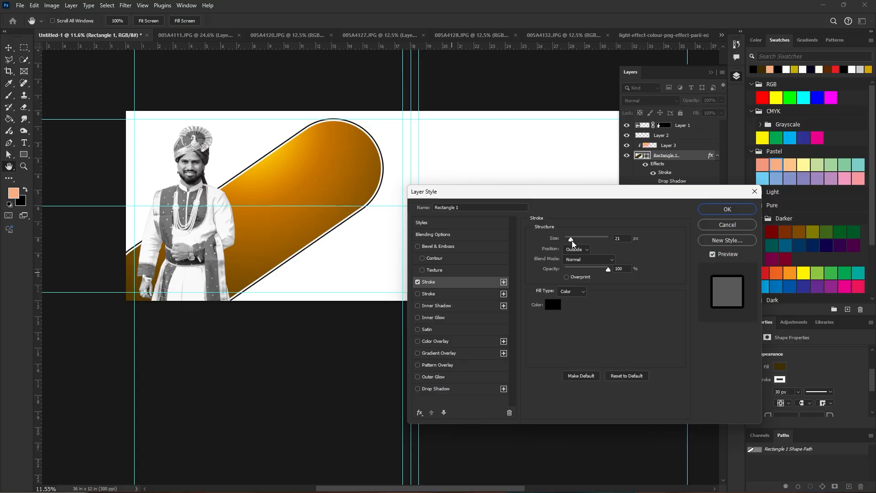
drag(571, 240, 571, 242)
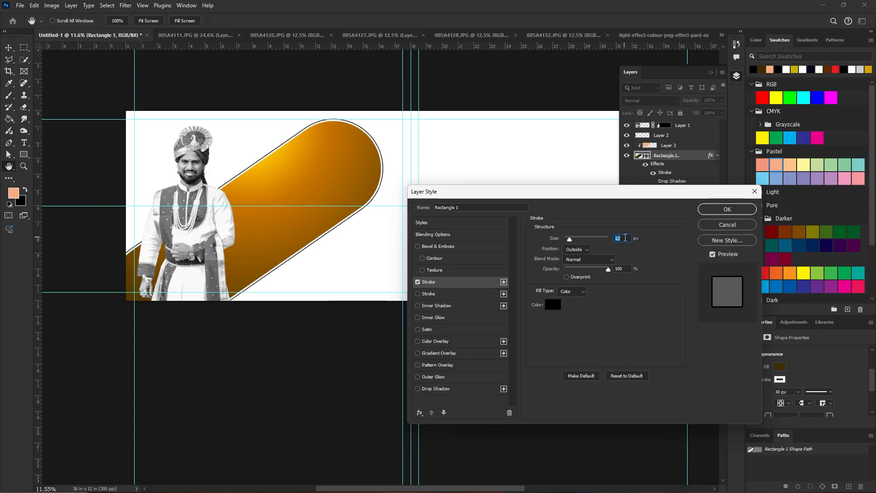
click(730, 211)
key(v)
click(325, 304)
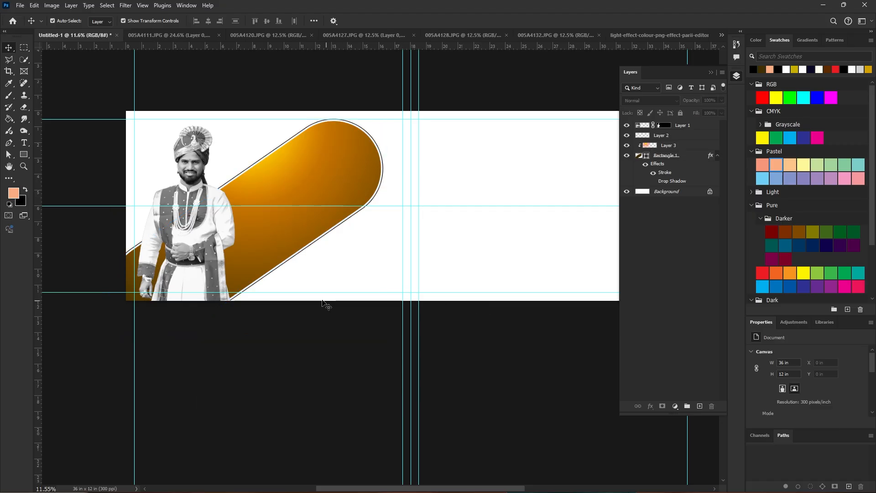
Duplicate the groom cut-out and clip one of the two layers to the capsule, directly above the light effect
click(172, 285)
click(651, 136)
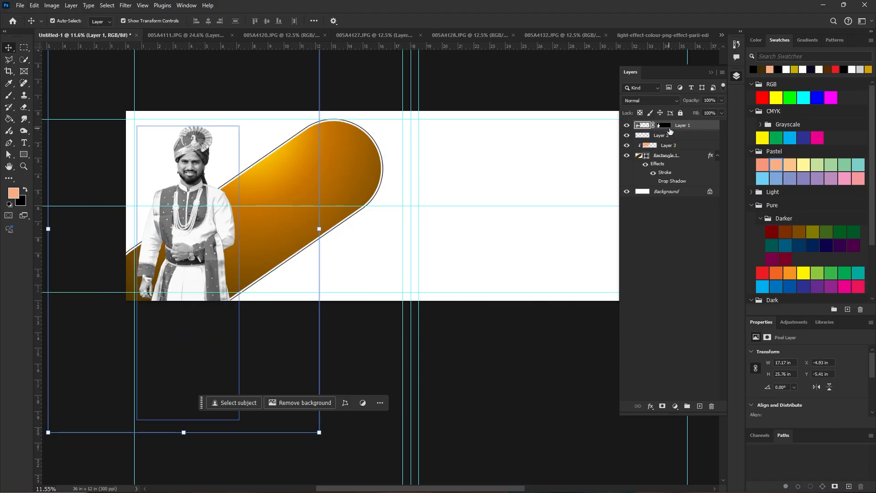
mouse_move(668, 128)
mouse_down()
mouse_move(674, 148)
mouse_move(683, 123)
mouse_up()
click(528, 211)
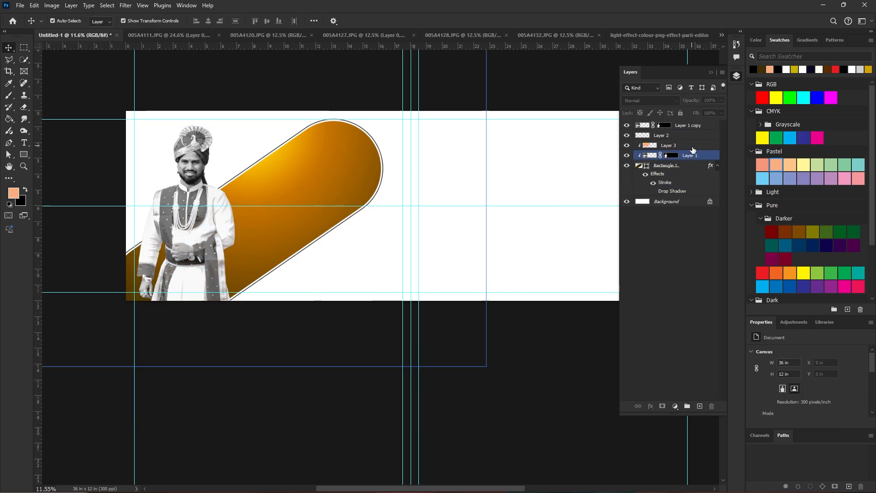
click(690, 155)
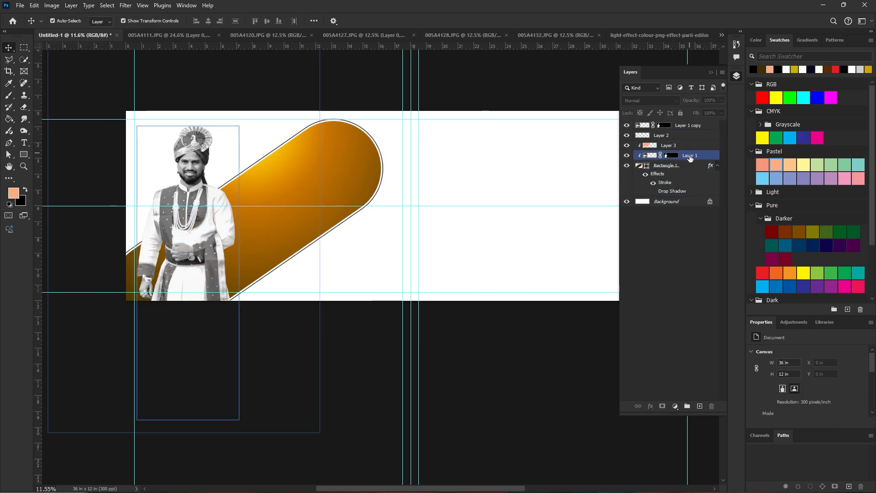
drag(691, 156, 678, 141)
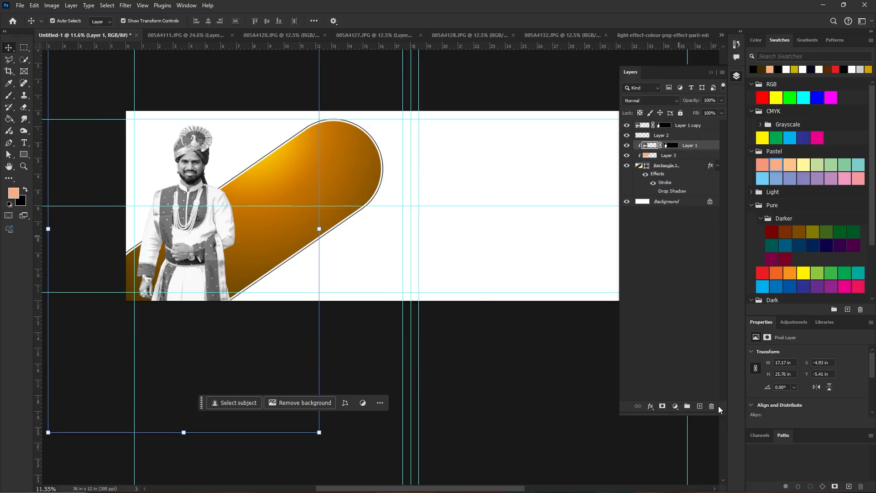
Add an empty layer clipped to the capsule above the clipped groom, and set up the Brush with black as foreground color
click(700, 406)
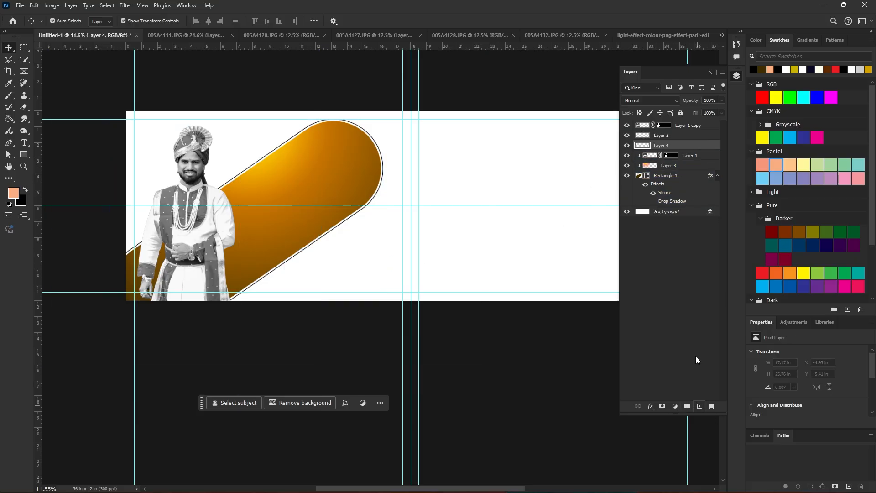
alt+click(644, 148)
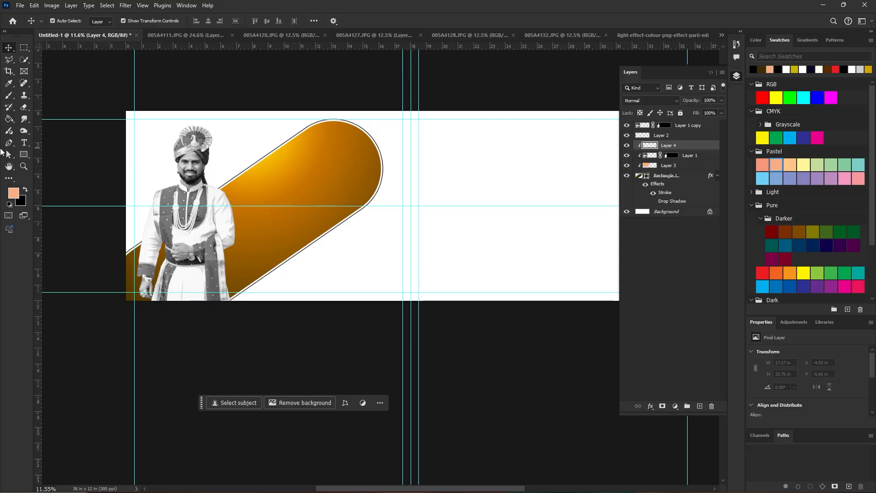
click(9, 95)
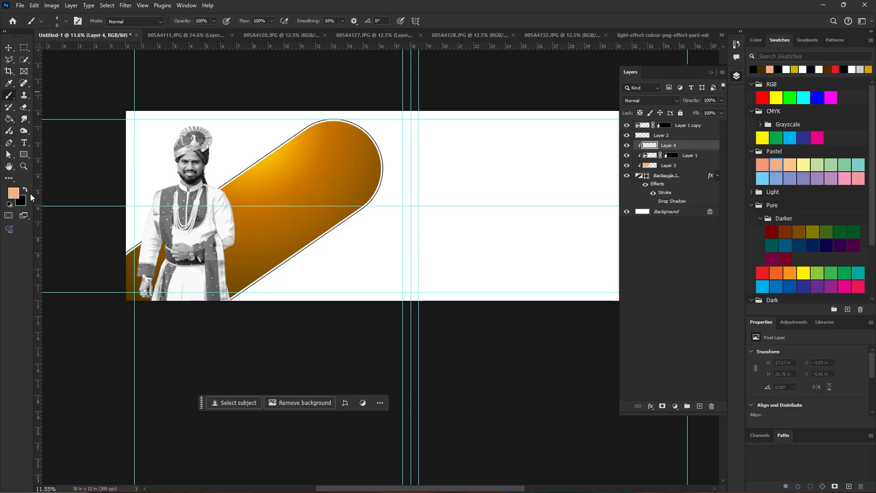
click(25, 190)
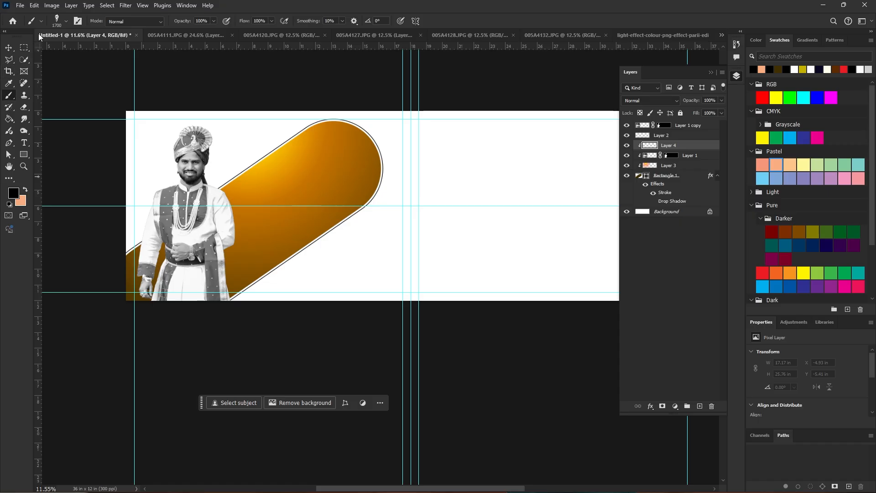
Shade the capsule's lower and outer right edges black with a soft brush of about 3200 px, leaving the upper edge unpainted
right_click(31, 21)
click(64, 23)
key(bracketright)
key(bracketright)
key(bracketright)
key(bracketright)
key(bracketright)
key(bracketright)
key(bracketright)
key(bracketright)
key(bracketright)
key(bracketright)
key(bracketright)
key(bracketright)
key(bracketright)
key(bracketright)
key(bracketright)
key(bracketright)
key(bracketright)
key(bracketright)
key(bracketright)
key(bracketright)
mouse_move(327, 345)
mouse_down()
mouse_move(178, 356)
mouse_move(81, 338)
mouse_up()
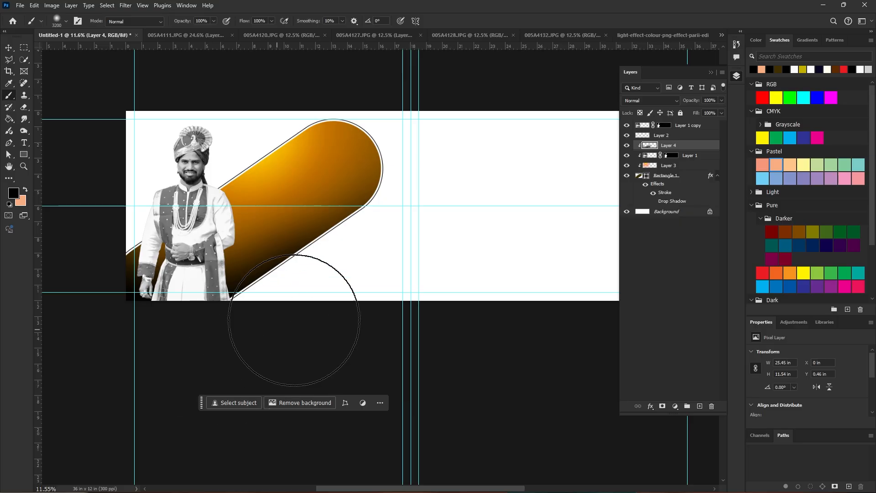
click(378, 247)
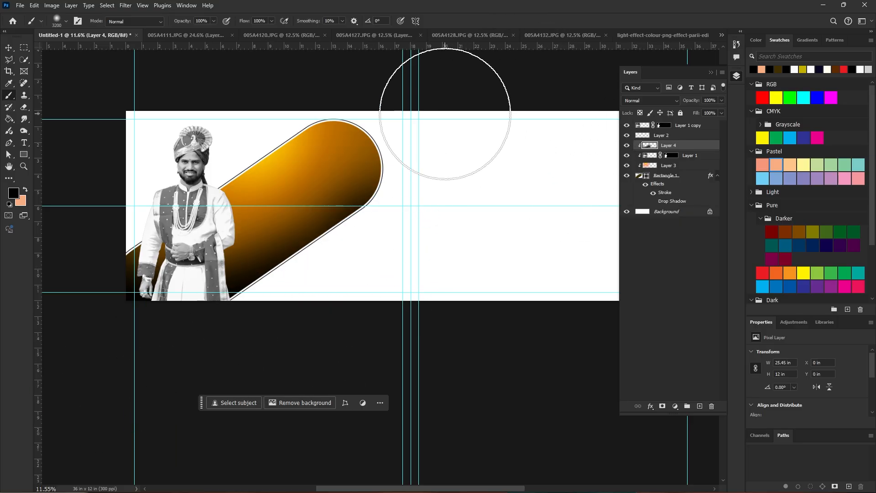
click(433, 195)
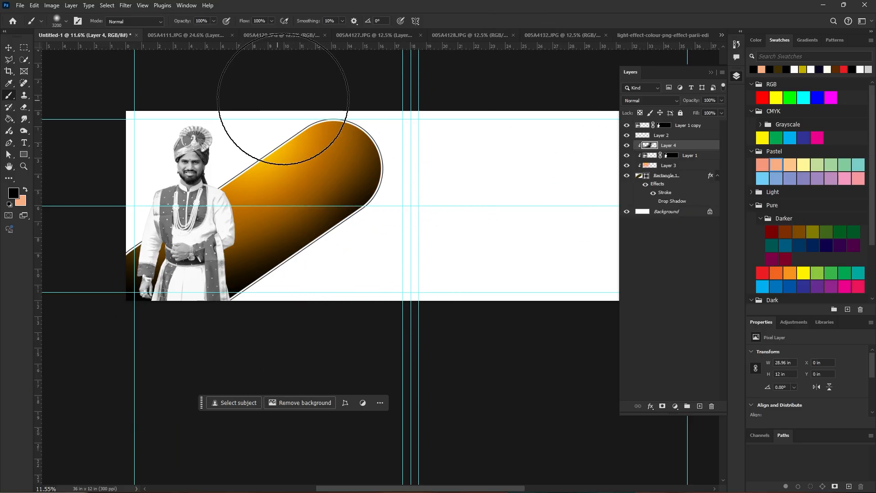
click(319, 86)
key(ctrl+z)
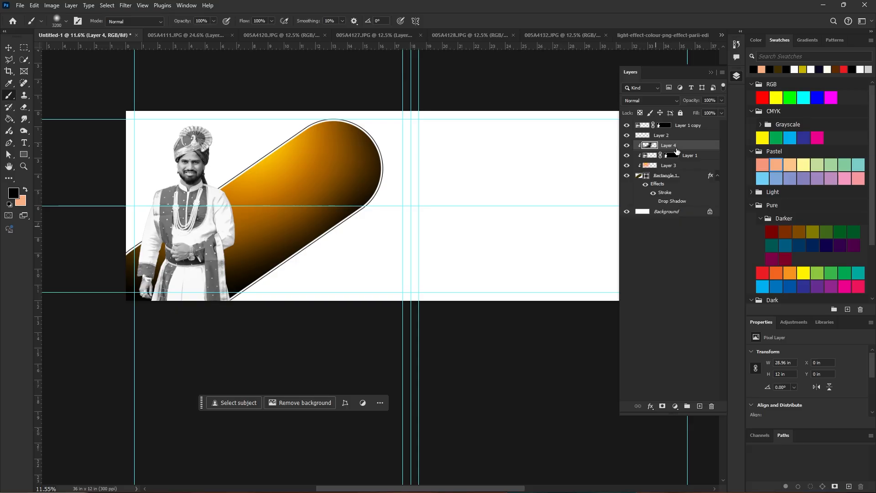
Fade out the lower end of the topmost groom cut-out on its layer mask with a soft Eraser of about 1000 px
click(661, 129)
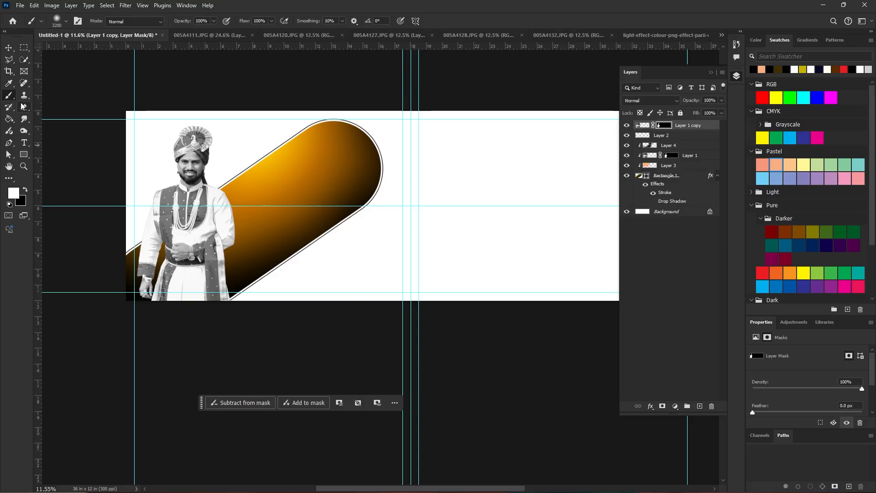
key(d)
key(e)
key(bracketright)
key(bracketright)
key(bracketright)
key(bracketright)
key(bracketright)
key(bracketright)
key(bracketright)
key(bracketright)
key(bracketright)
key(bracketright)
key(bracketright)
key(bracketright)
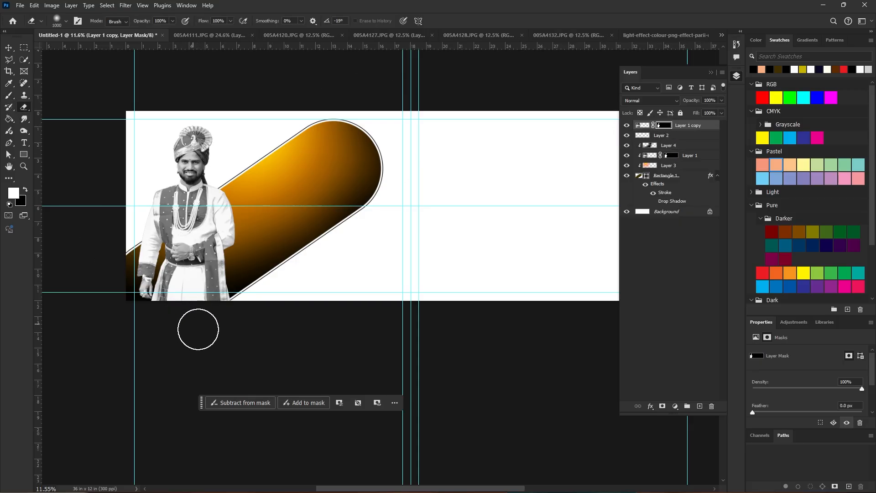
mouse_move(201, 340)
mouse_down()
mouse_move(110, 356)
mouse_move(73, 329)
mouse_move(251, 417)
mouse_move(319, 420)
mouse_move(193, 378)
mouse_move(154, 346)
mouse_move(270, 355)
mouse_up()
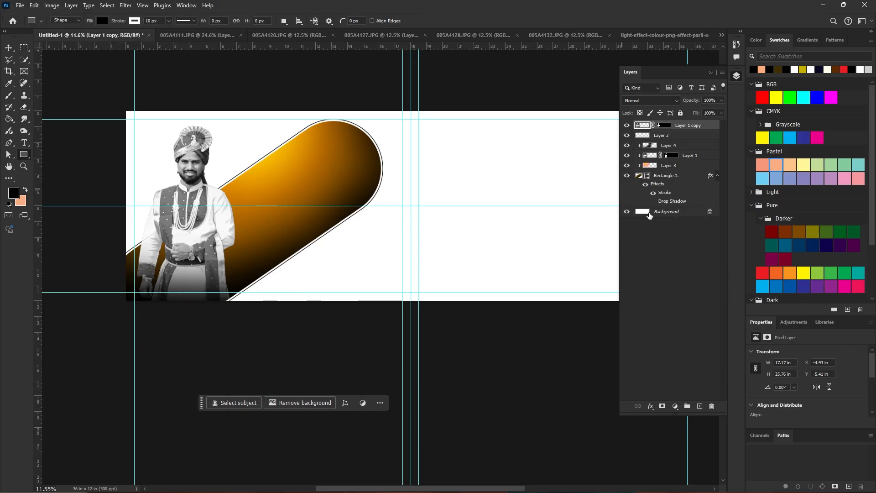
Duplicate the capsule shape in place, and undo a trial narrowing of the copy
click(667, 178)
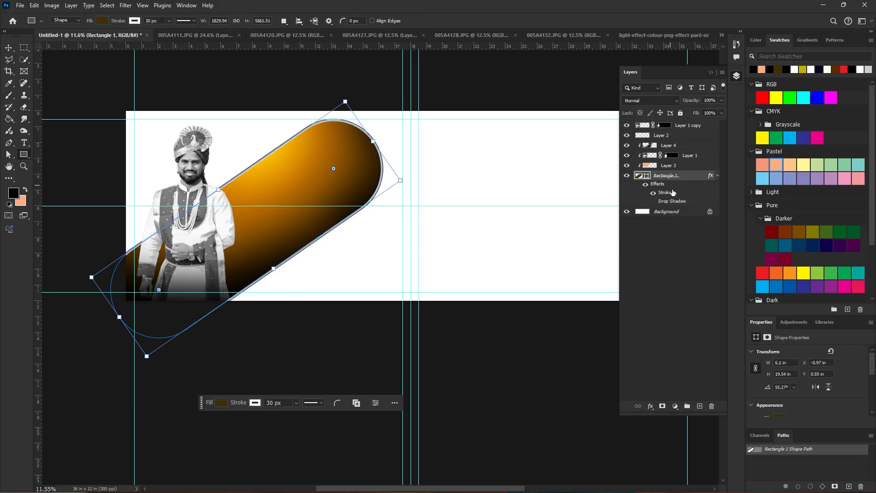
key(ctrl+j)
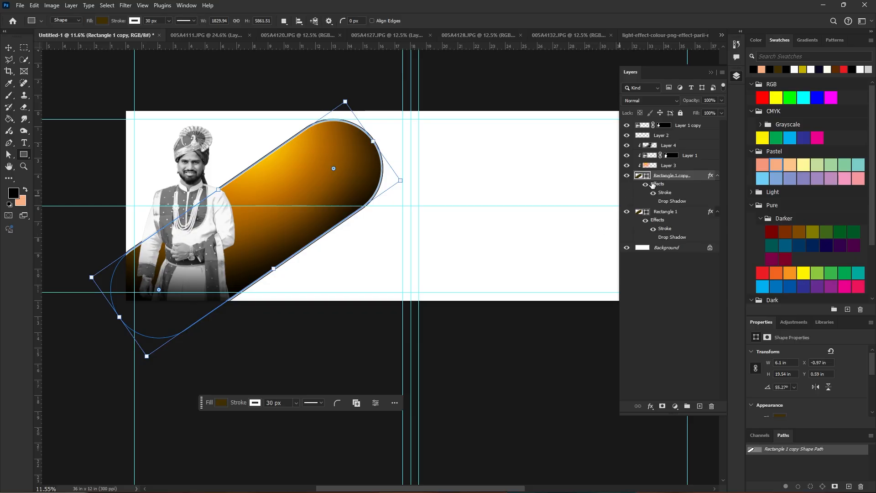
drag(225, 193, 263, 253)
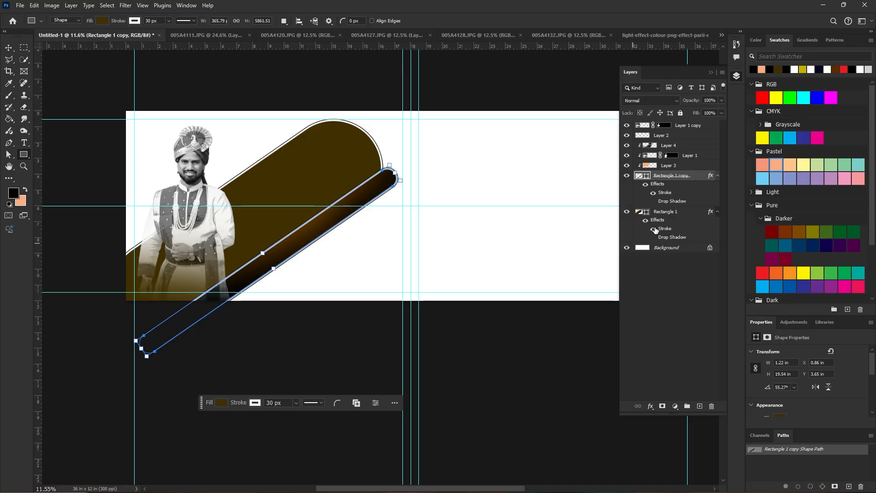
key(ctrl+z)
Copy the original capsule above all layers and shrink it to about 1.57 × 11.08 in across the large capsule's lower edge
click(664, 213)
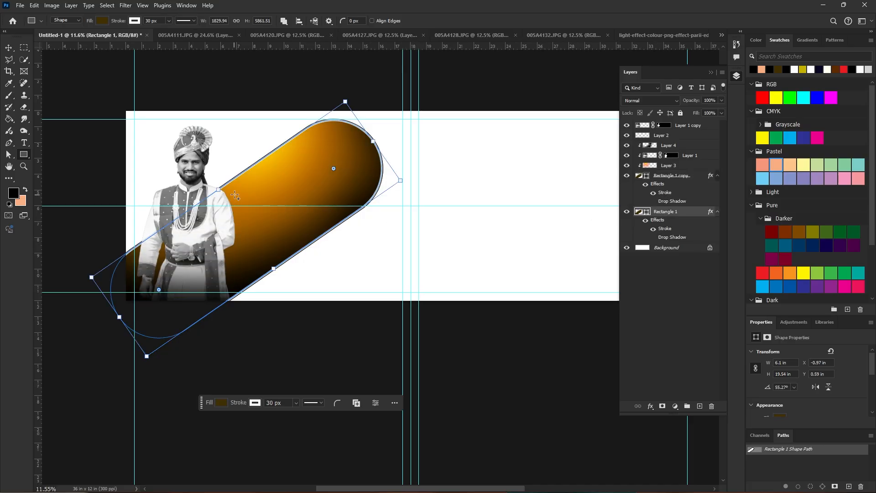
alt+drag(669, 213, 671, 118)
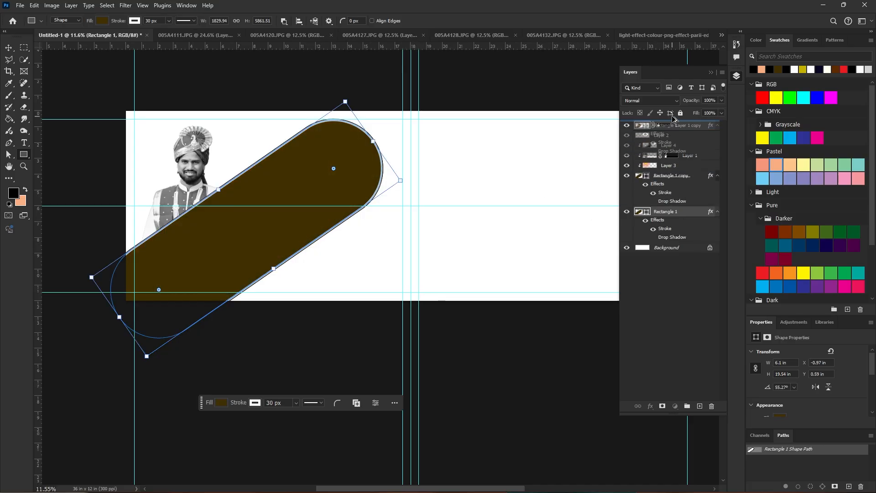
drag(218, 191, 258, 241)
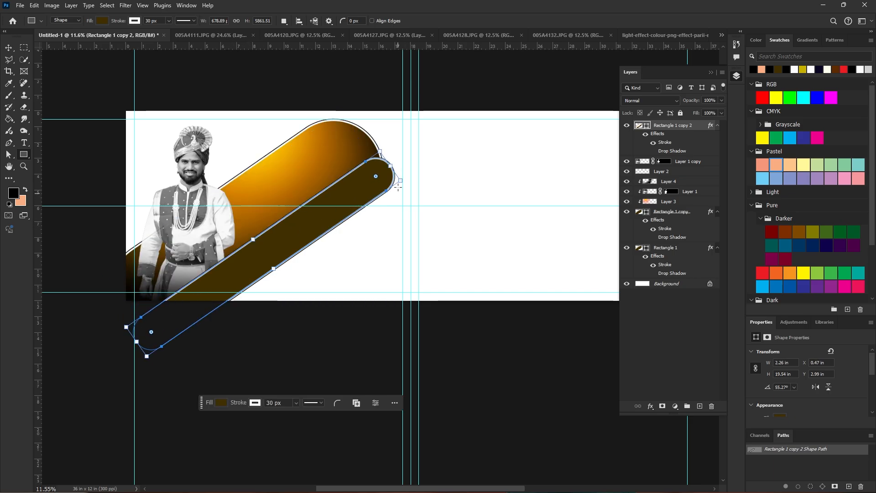
drag(401, 180, 353, 208)
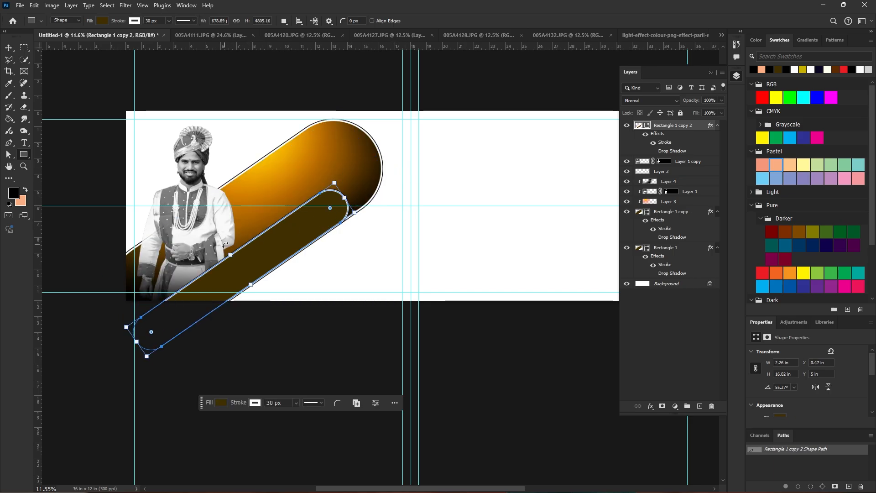
mouse_move(231, 255)
mouse_down()
mouse_move(280, 265)
mouse_move(280, 250)
mouse_move(286, 254)
mouse_up()
key(ctrl+z)
click(11, 49)
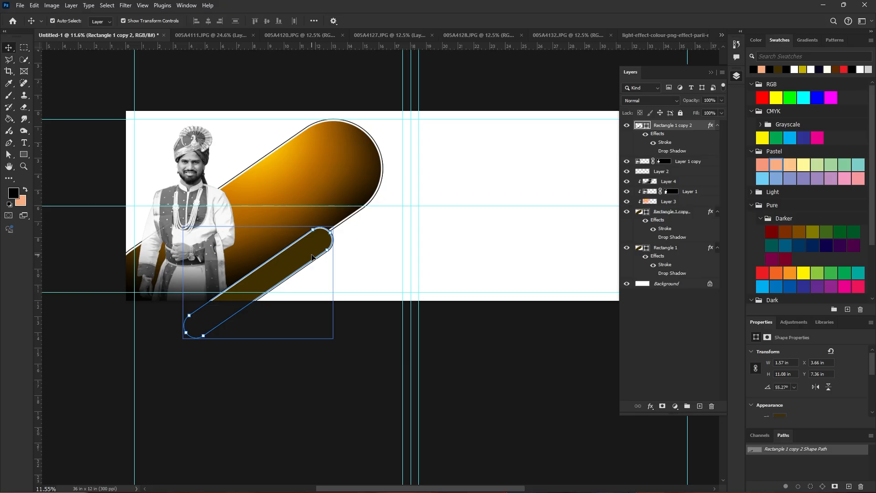
click(596, 212)
click(334, 251)
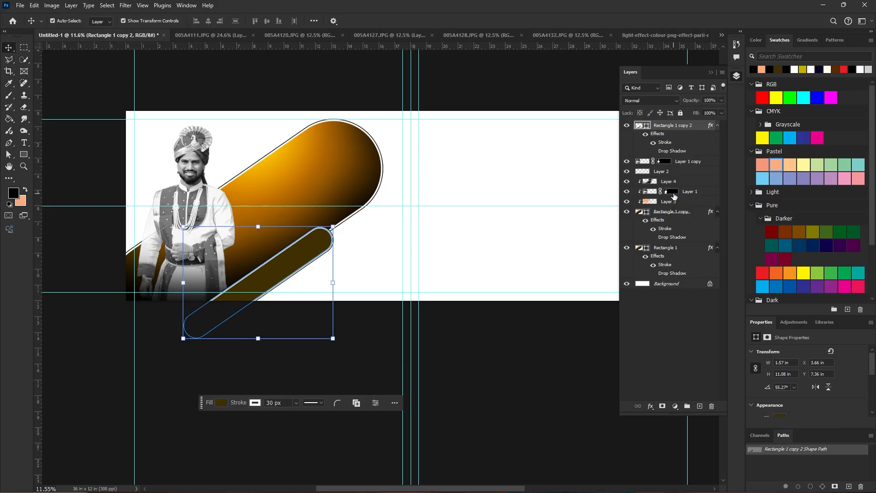
Hide all layer effects on the small capsule and set its white shape stroke to 10 px
click(653, 151)
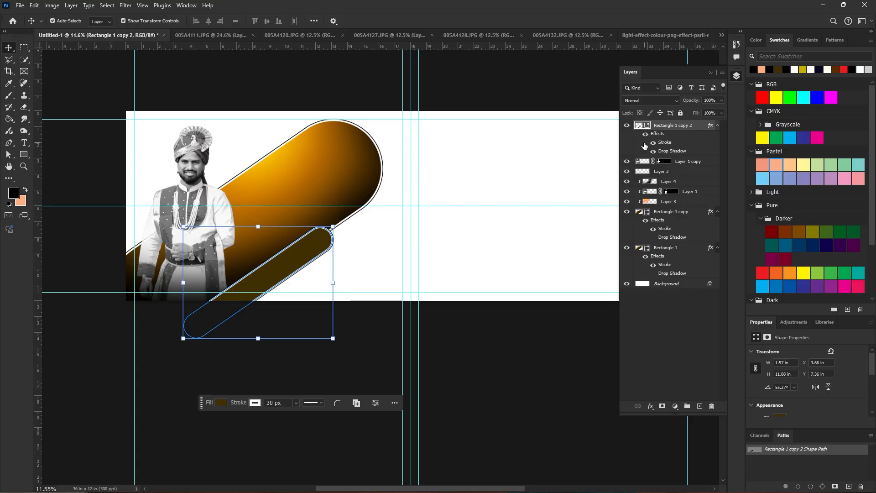
click(430, 280)
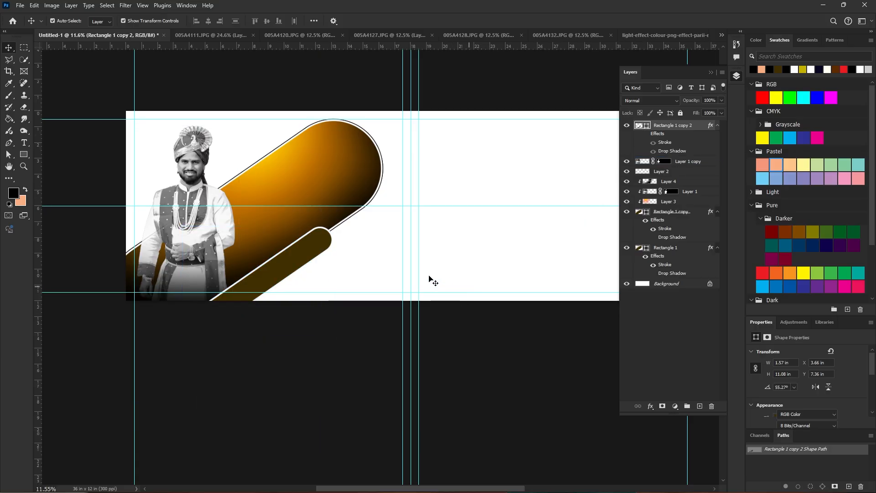
scroll(792, 371, down, 5)
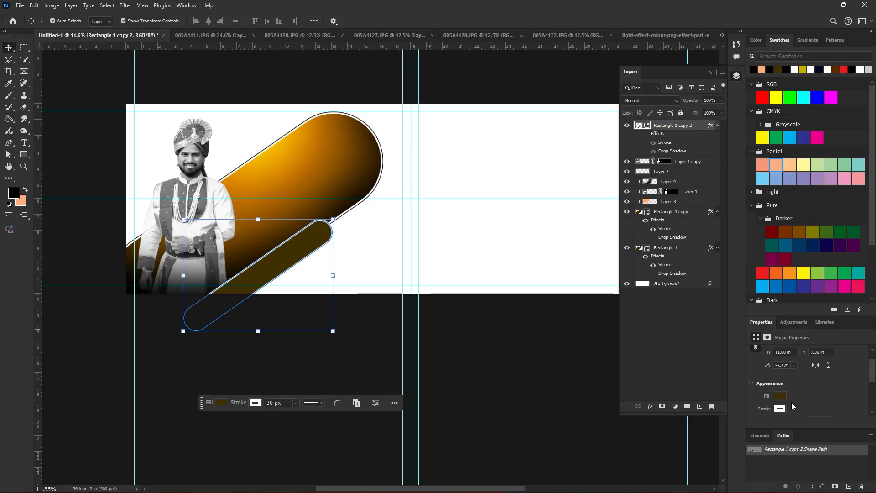
drag(788, 407, 718, 385)
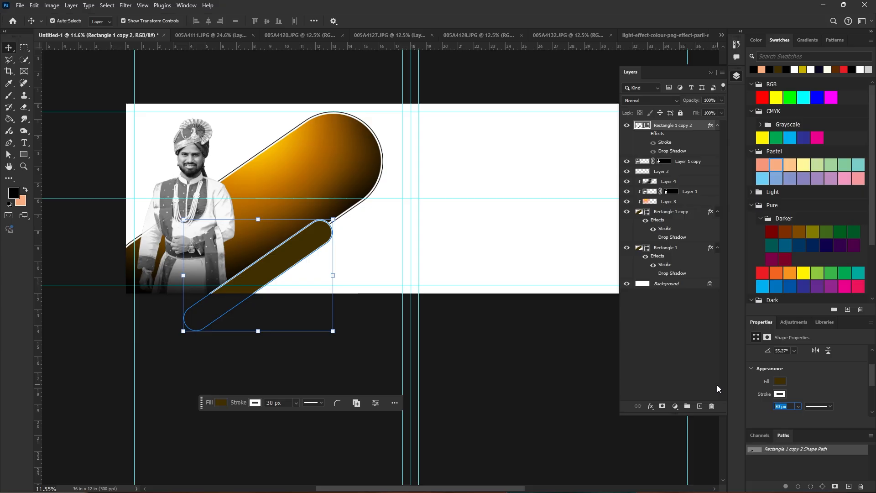
text(10)
key(Return)
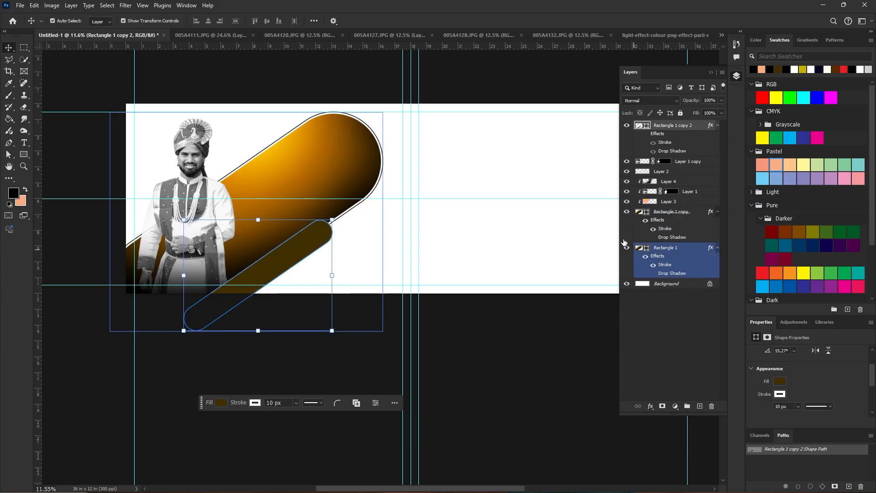
Move the small capsule slightly up so it overlaps more of the large capsule's lower edge
click(436, 434)
click(306, 242)
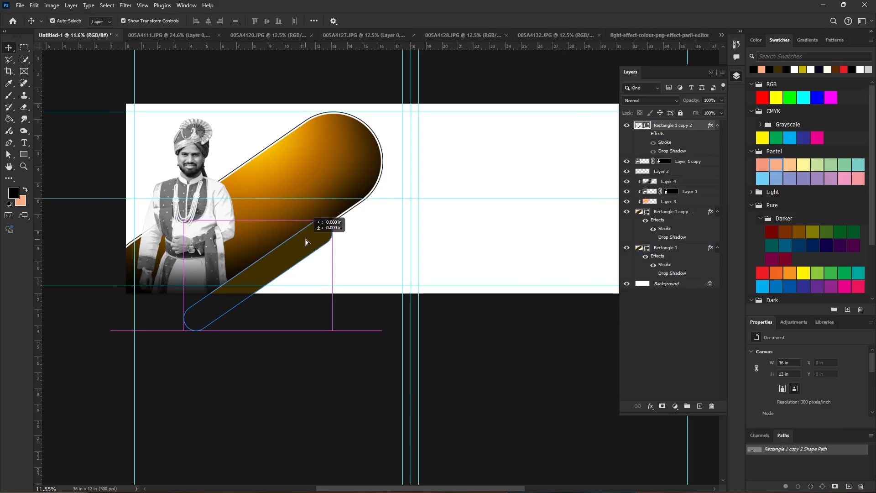
drag(305, 242, 307, 234)
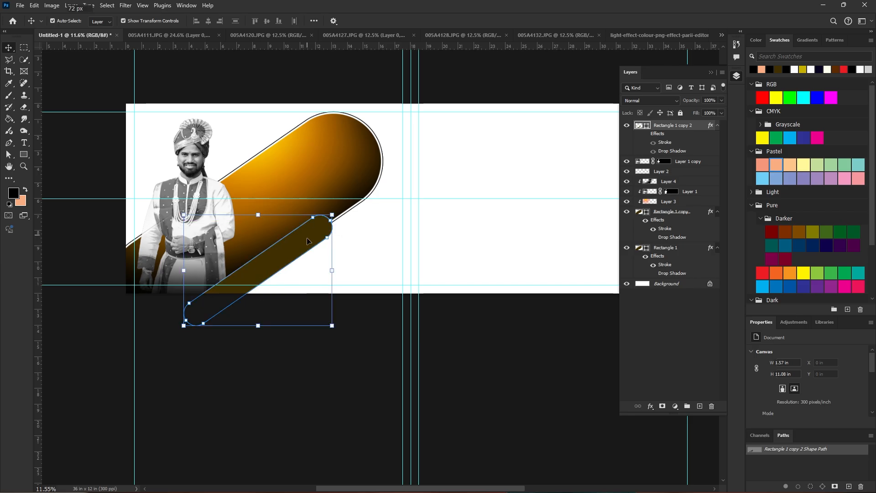
click(416, 261)
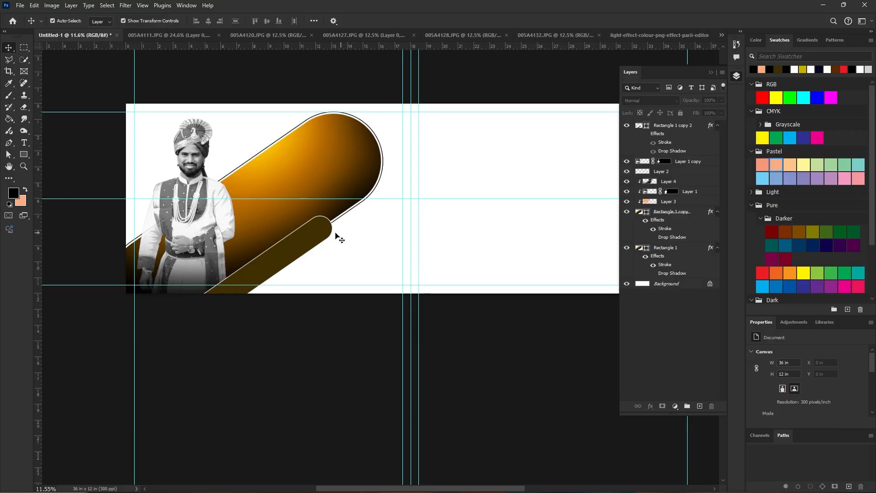
scroll(322, 247, up, 10)
drag(293, 224, 298, 228)
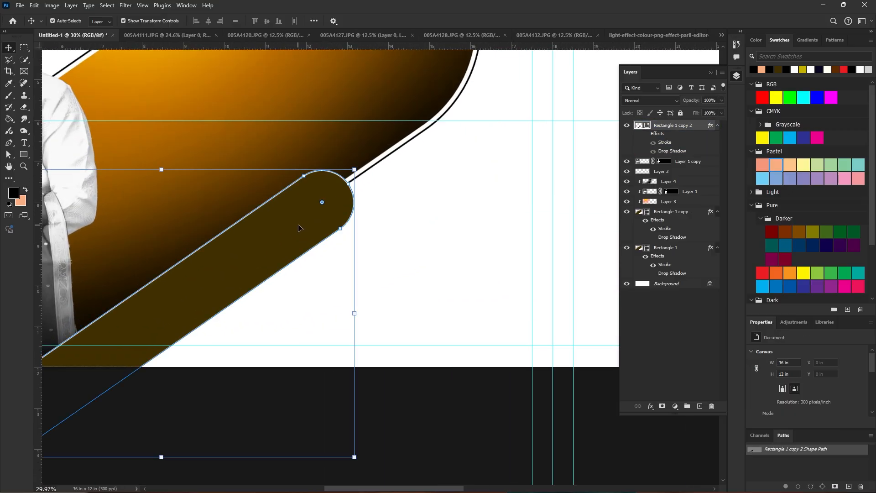
click(434, 255)
Change the small capsule's fill to the near-black color #0d0c0b
click(320, 241)
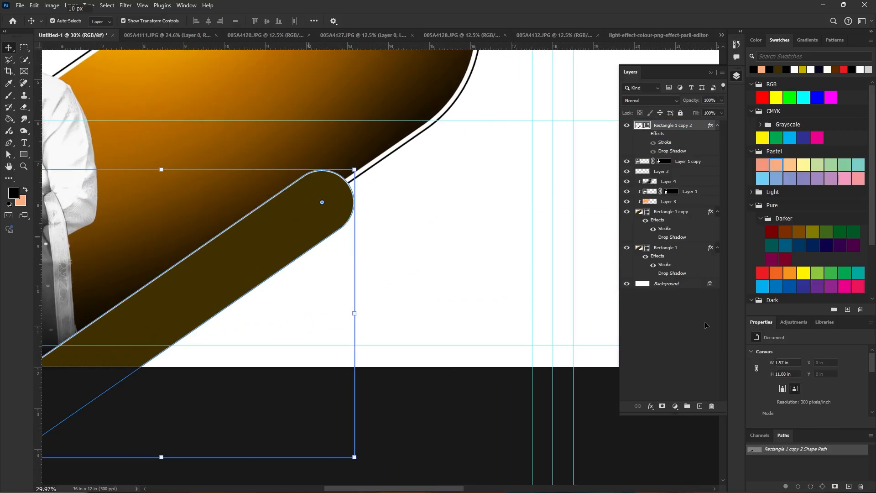
click(781, 388)
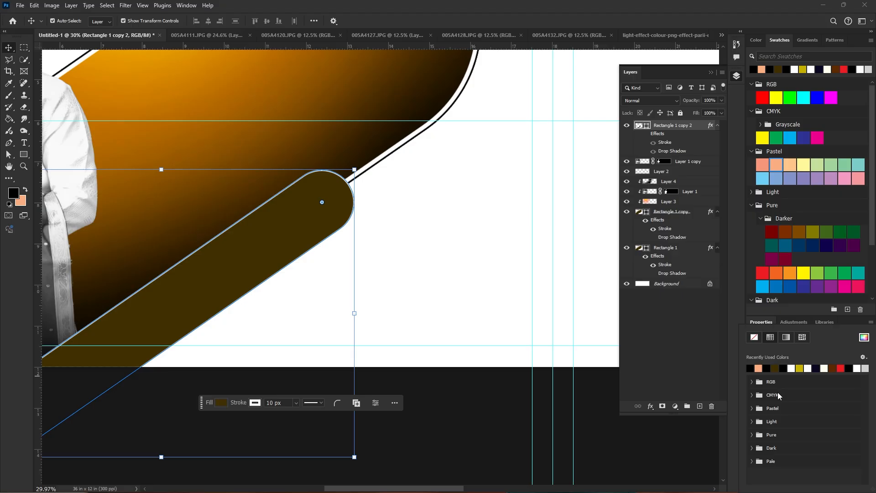
click(861, 338)
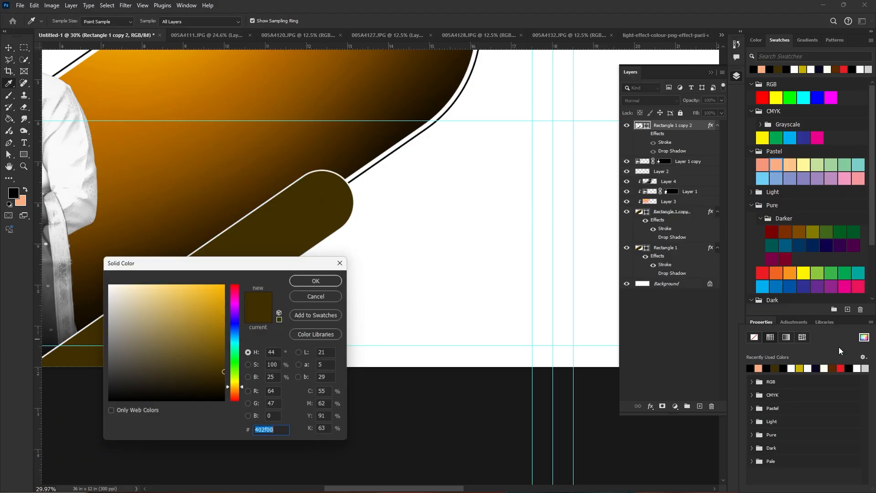
drag(150, 380, 109, 383)
click(126, 381)
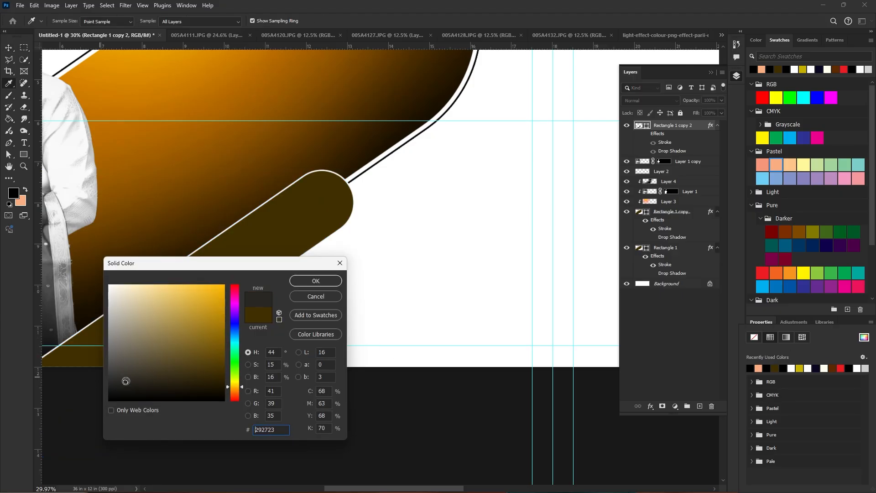
click(127, 390)
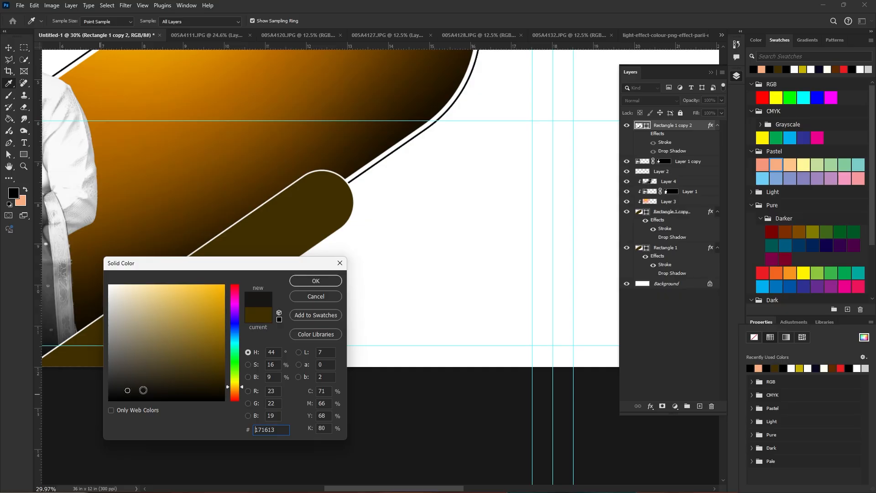
click(125, 395)
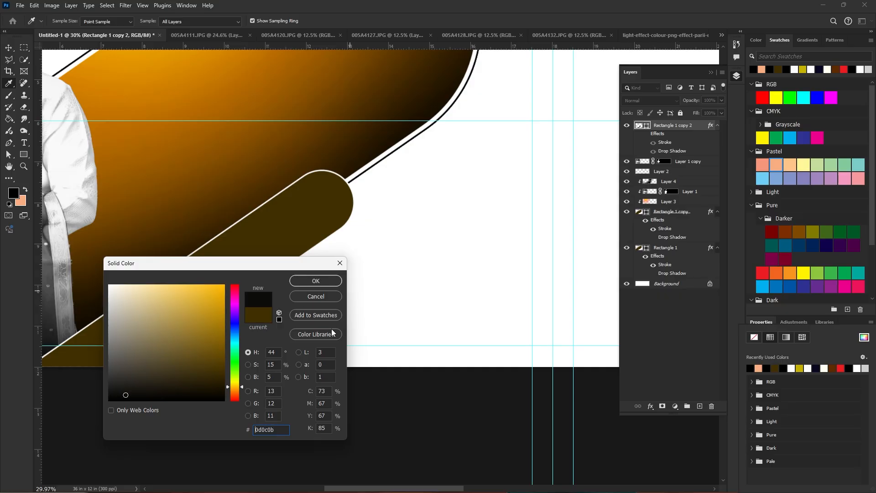
click(320, 285)
click(406, 290)
Draw a circle about 0.56 in across with the Ellipse tool on the white area beside the small capsule
scroll(373, 304, down, 6)
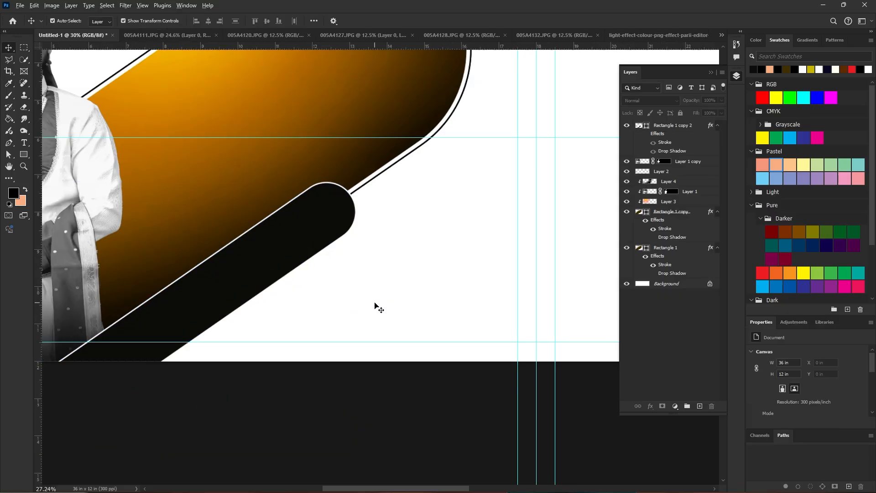
scroll(386, 286, right, 3)
scroll(297, 303, up, 4)
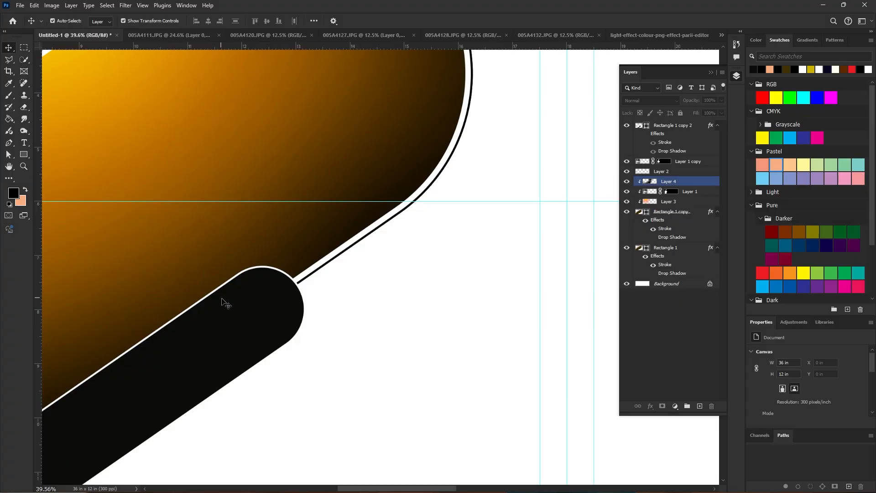
click(25, 155)
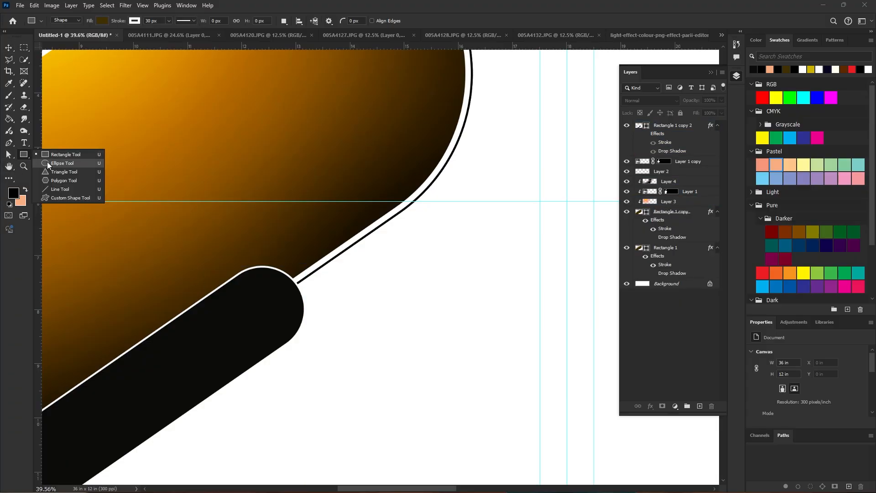
key(shift+u)
mouse_move(411, 291)
mouse_down()
mouse_move(441, 321)
mouse_move(452, 319)
mouse_up()
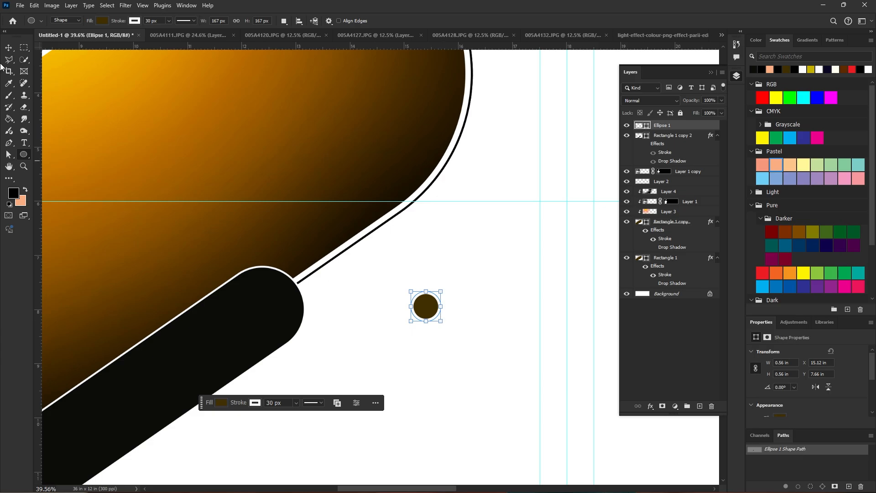
Move the circle onto the small capsule's rounded upper end, where the large capsule's outline meets it
click(8, 47)
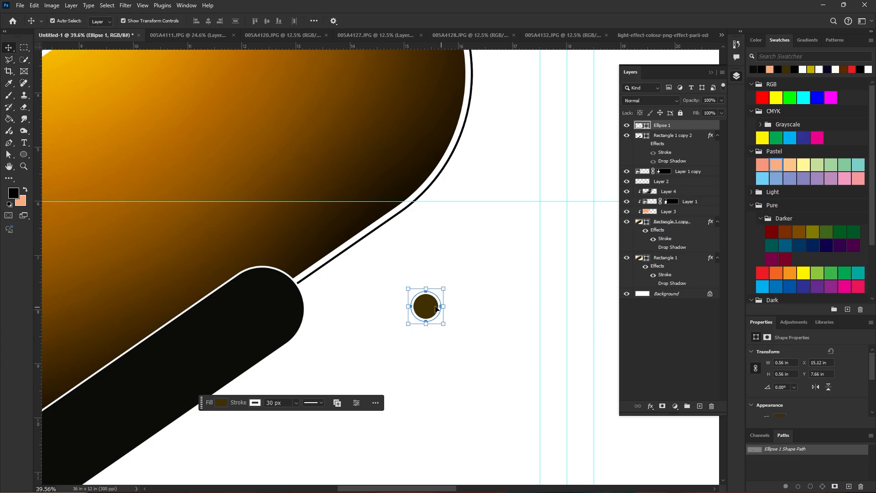
drag(447, 306, 298, 299)
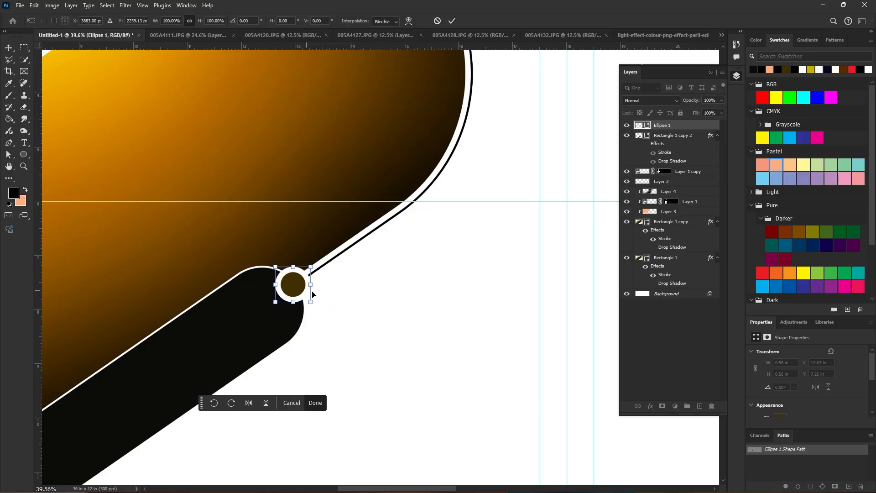
scroll(753, 354, down, 1)
scroll(761, 381, down, 1)
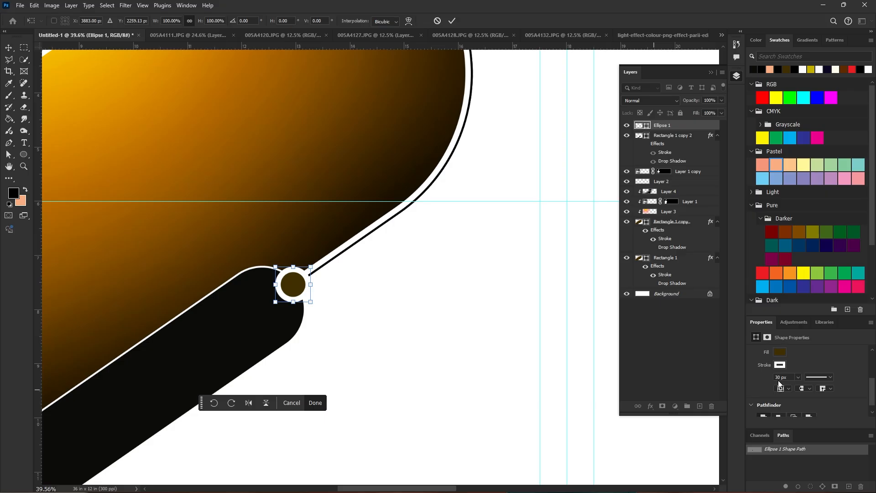
click(14, 48)
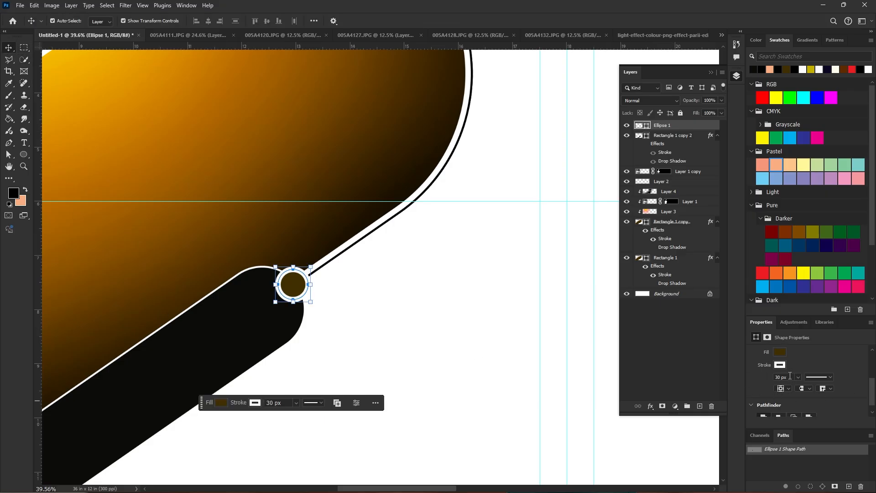
Set the small circle's stroke to 10 px and scale the circle down to about 70%
text(10)
key(Return)
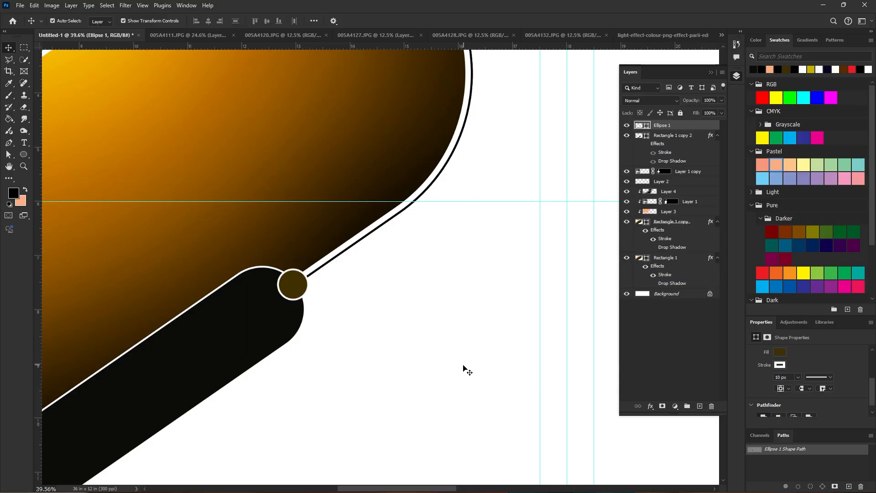
click(463, 366)
click(281, 250)
drag(303, 281, 284, 287)
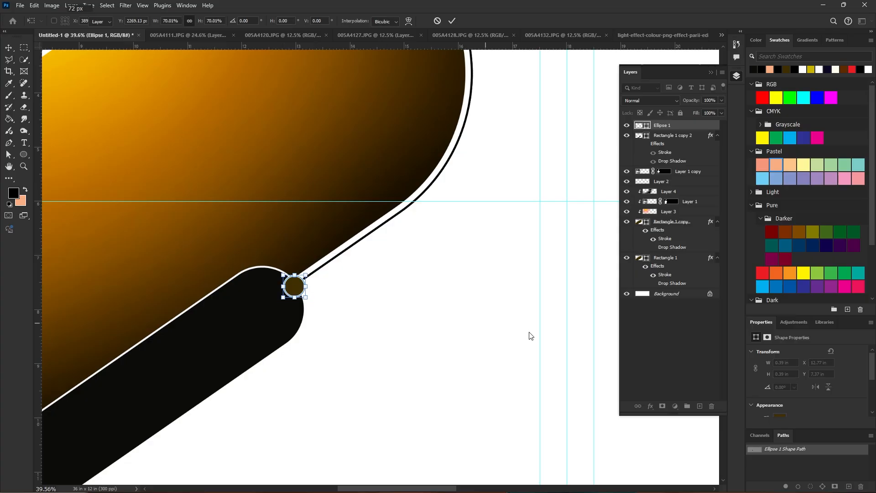
key(Return)
click(462, 338)
Examine the cloud, smoke, grass and IES presets available for the Brush tool
scroll(455, 337, down, 5)
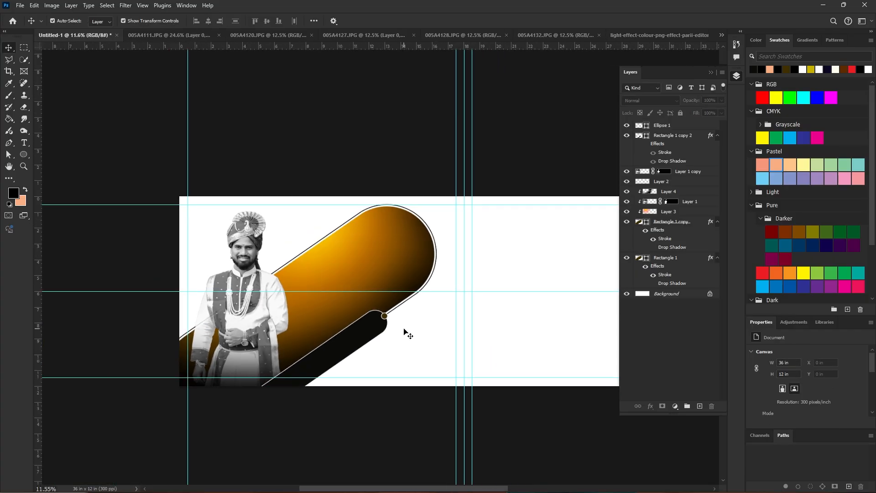
drag(404, 328, 375, 330)
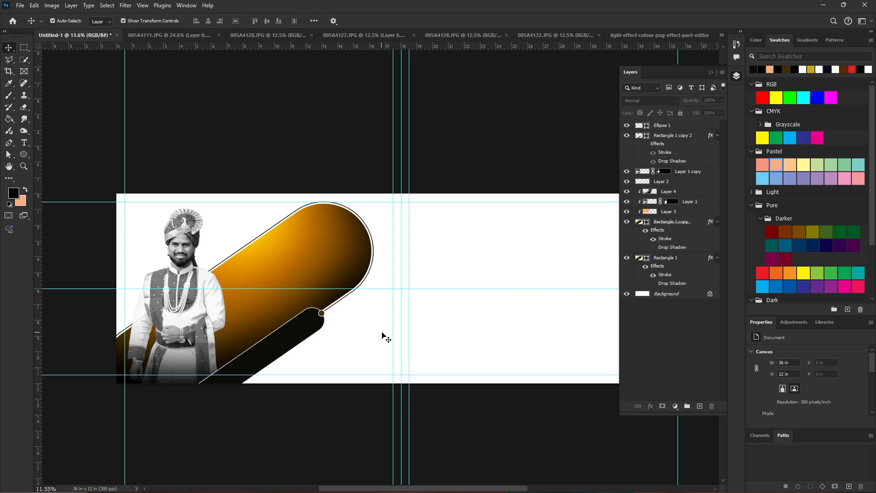
scroll(383, 337, down, 1)
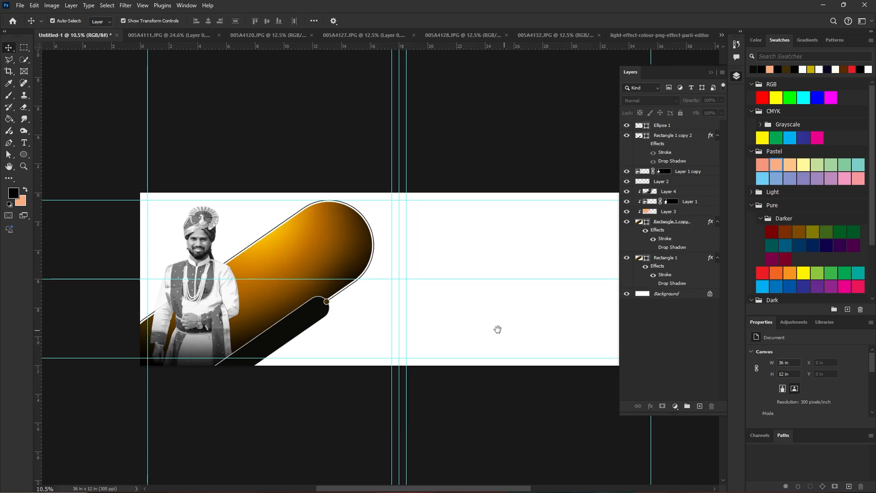
drag(498, 329, 442, 298)
scroll(439, 339, down, 2)
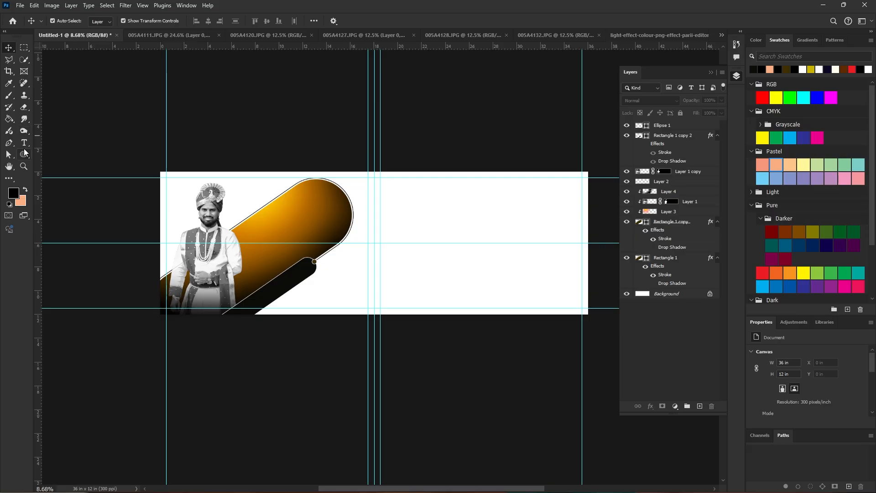
click(9, 95)
click(56, 20)
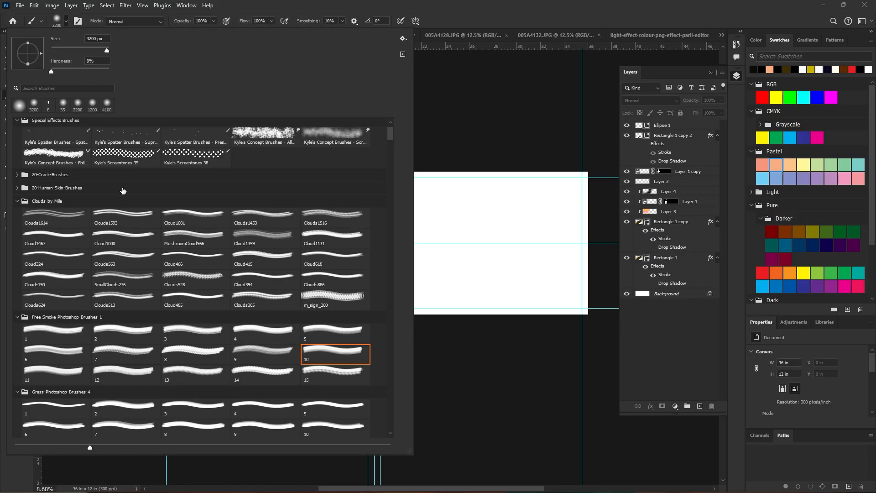
click(65, 209)
scroll(173, 274, down, 2)
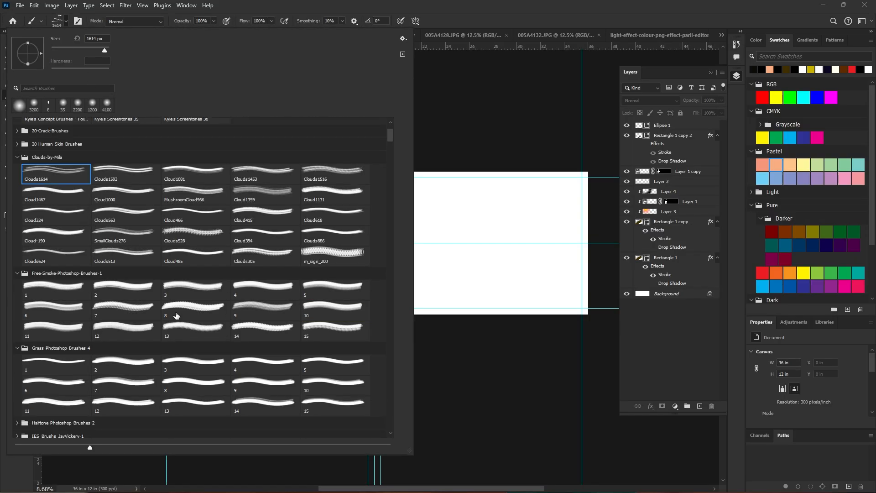
click(176, 314)
click(100, 361)
scroll(229, 369, down, 1)
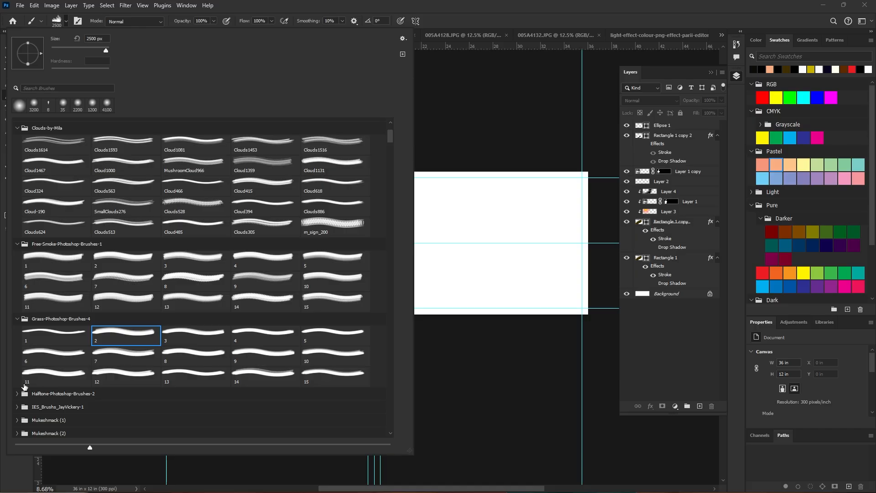
click(12, 394)
click(17, 407)
scroll(58, 395, down, 2)
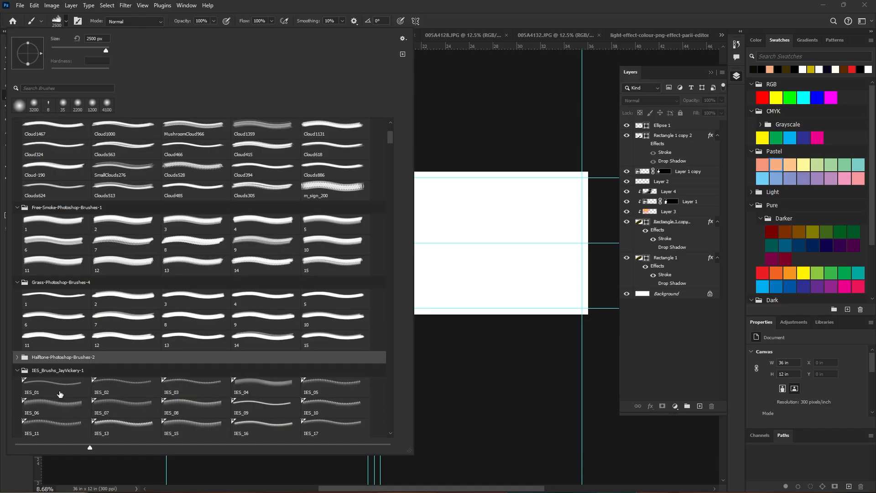
scroll(108, 435, down, 3)
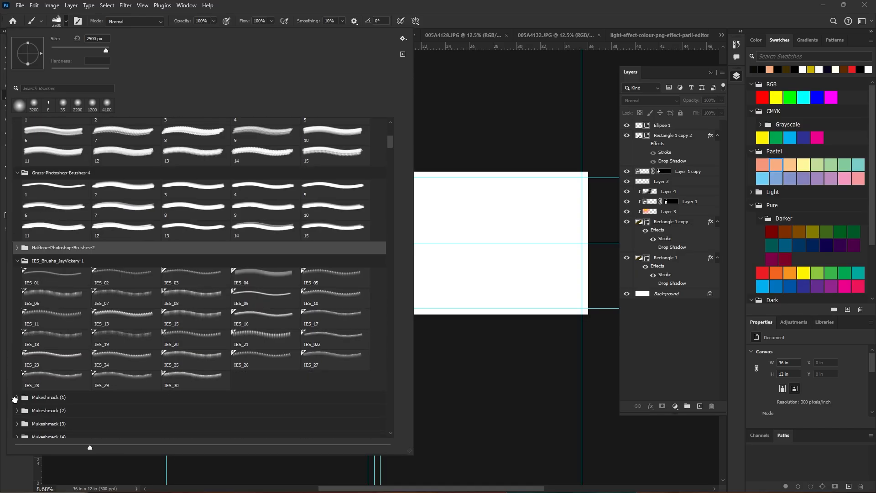
Compare the Painter brushes in the Mukeshmack (1) set and choose Painter 17 at 2500 px
click(17, 398)
click(50, 411)
scroll(53, 413, down, 1)
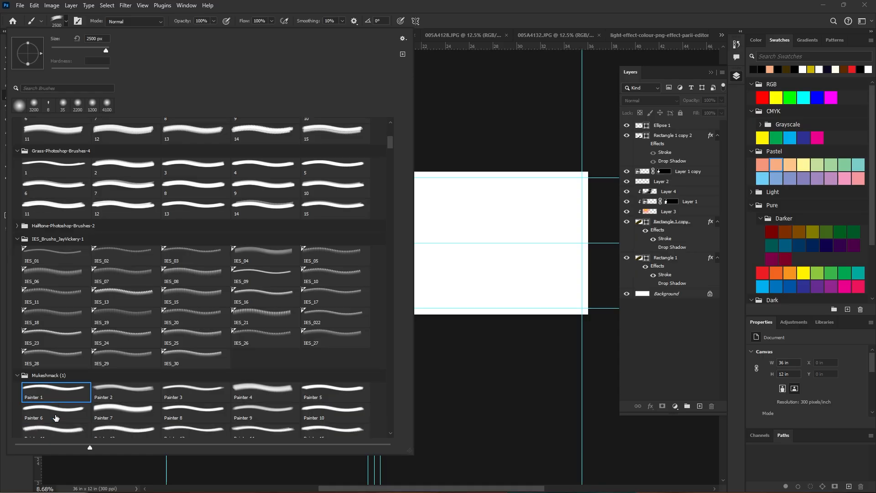
click(56, 413)
click(62, 399)
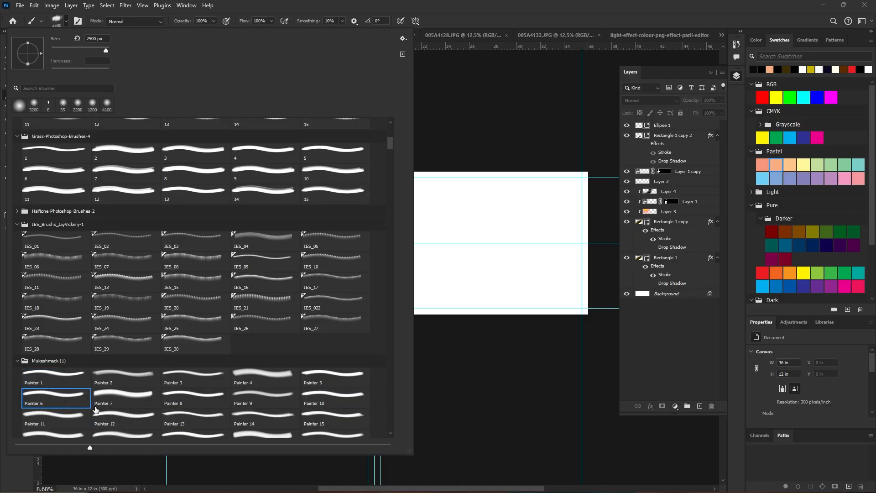
click(205, 391)
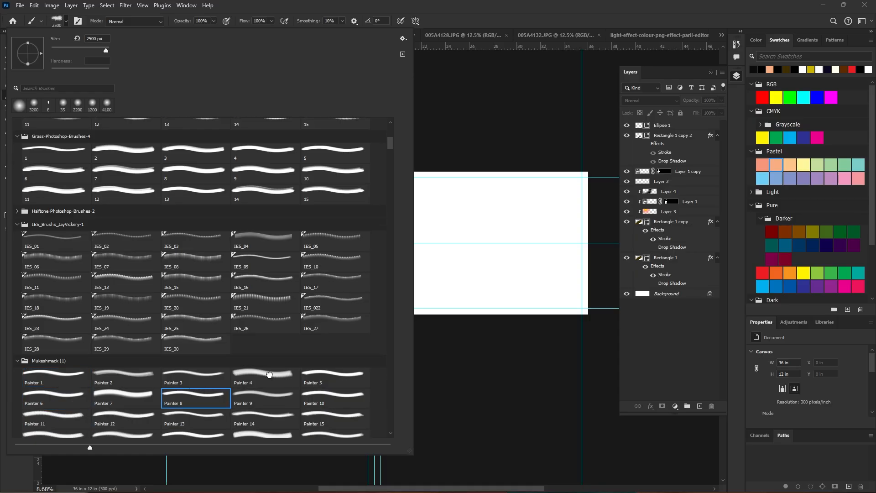
click(277, 386)
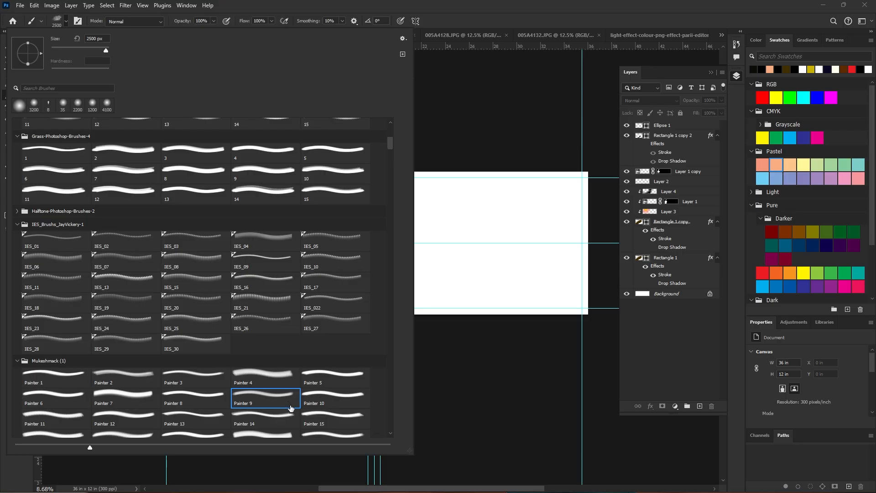
click(348, 376)
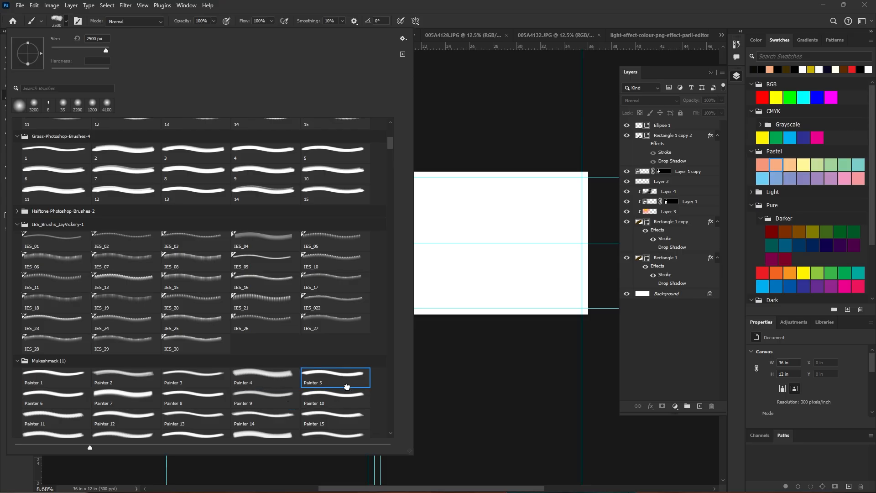
scroll(345, 405, down, 1)
click(329, 406)
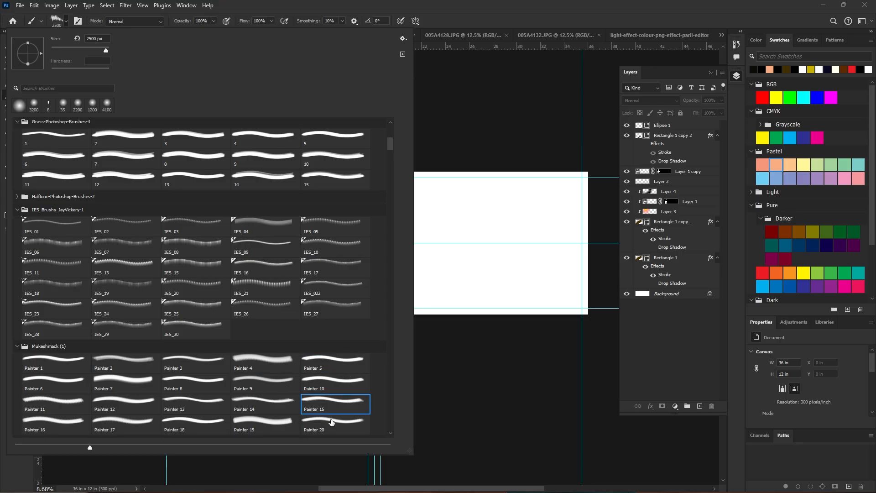
click(332, 425)
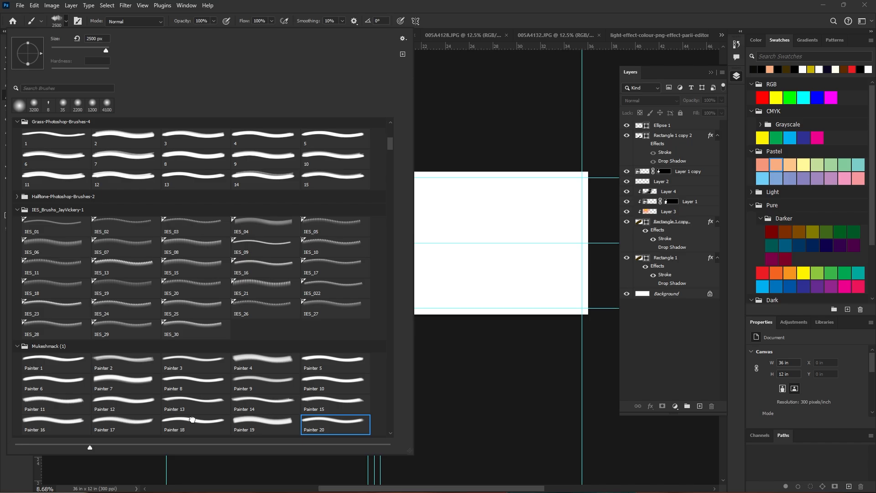
click(234, 418)
click(174, 424)
click(135, 421)
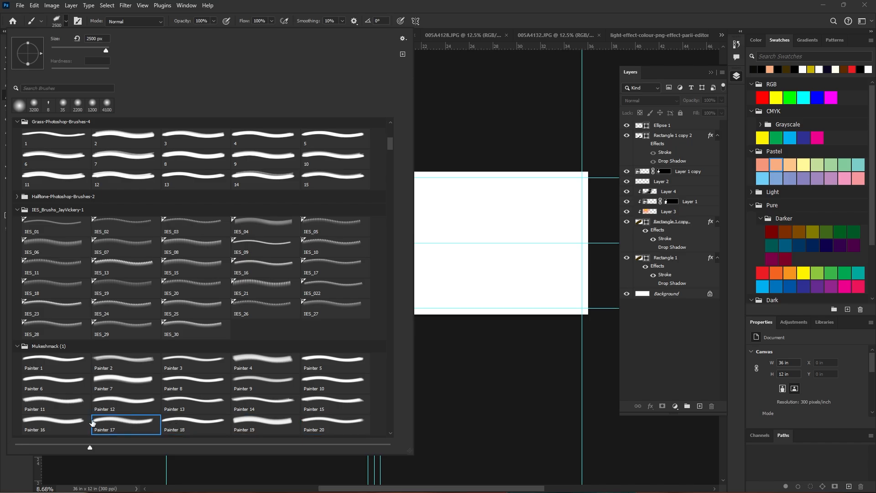
click(553, 59)
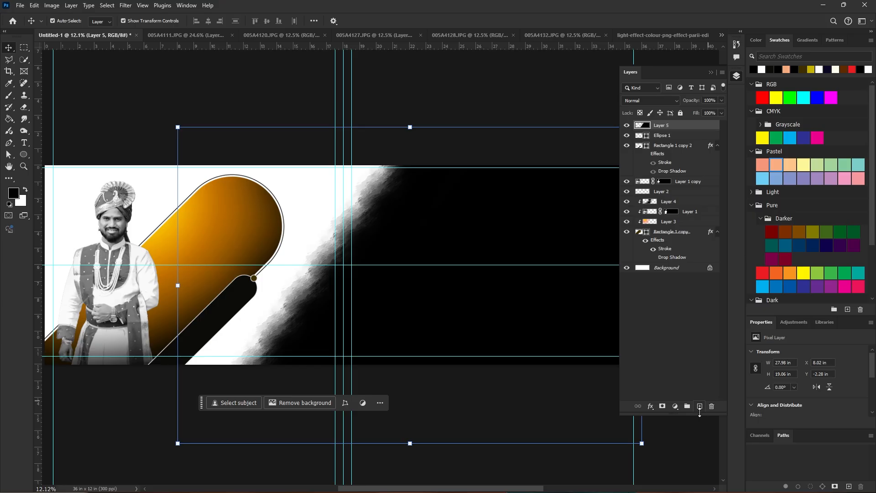
Add a Solid Color fill layer in dark brown #452f00 above the black brush-painted layer
click(679, 408)
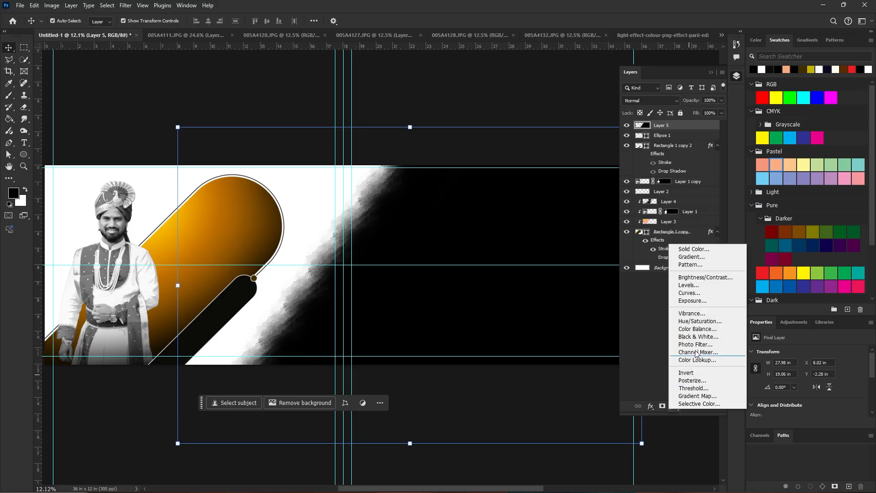
click(686, 250)
click(235, 395)
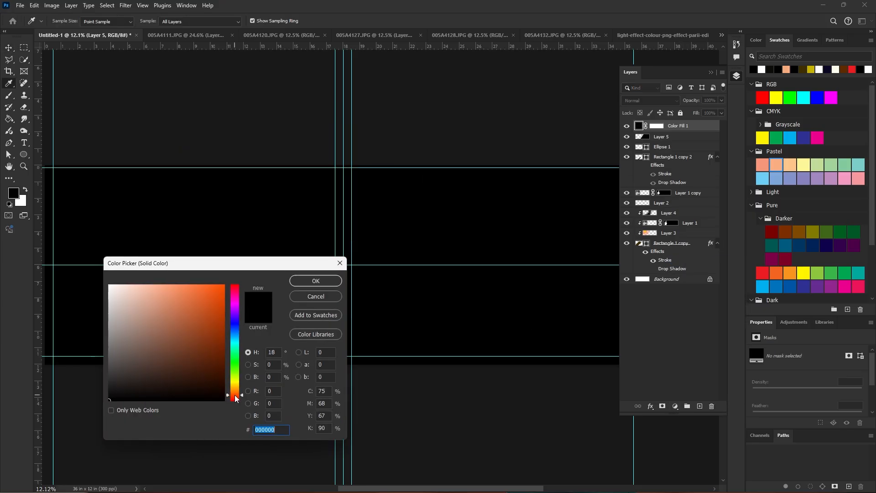
drag(222, 380, 238, 370)
click(235, 387)
click(235, 388)
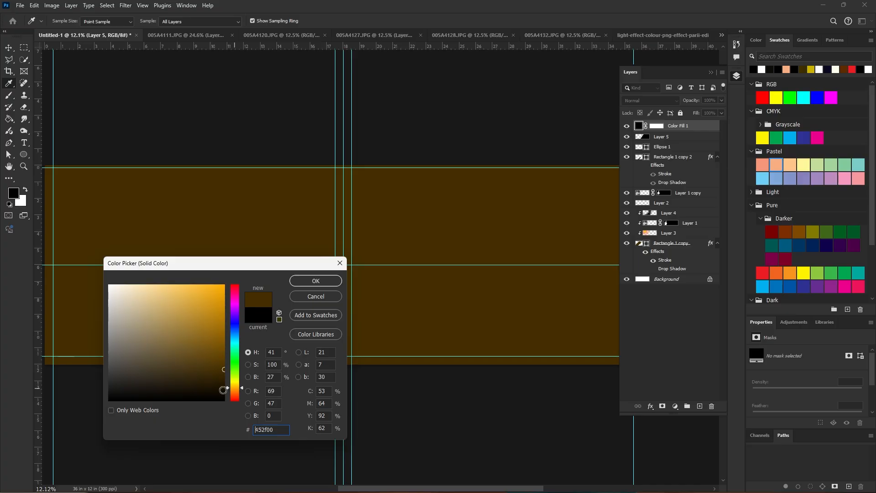
click(316, 280)
Clip the color fill layer to the black brush-painted layer and shift its color to a redder dark brown
key(v)
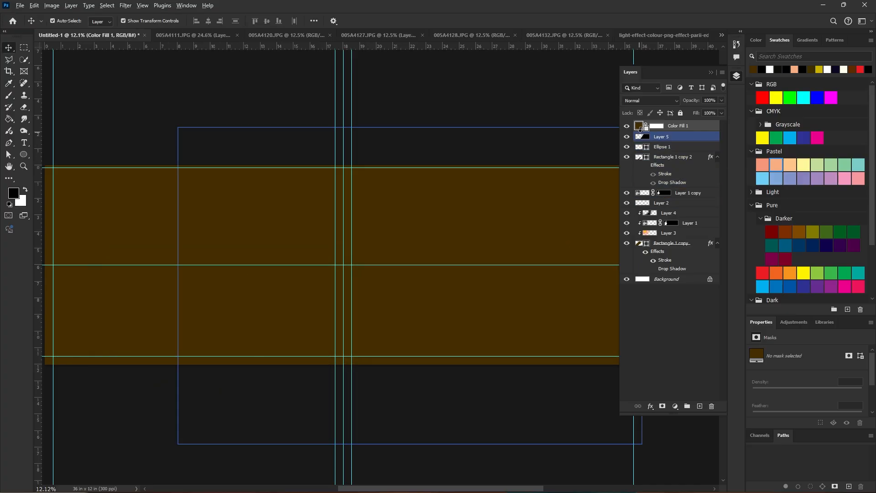
key(ctrl+alt+g)
click(515, 432)
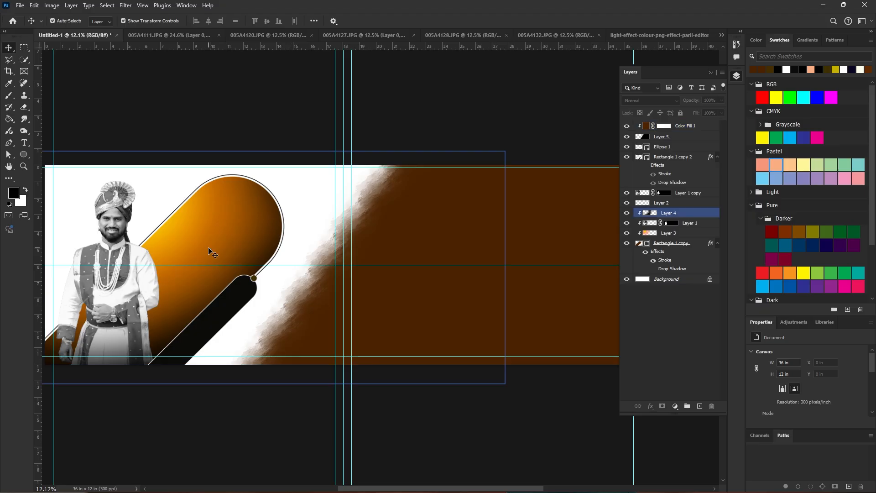
click(503, 274)
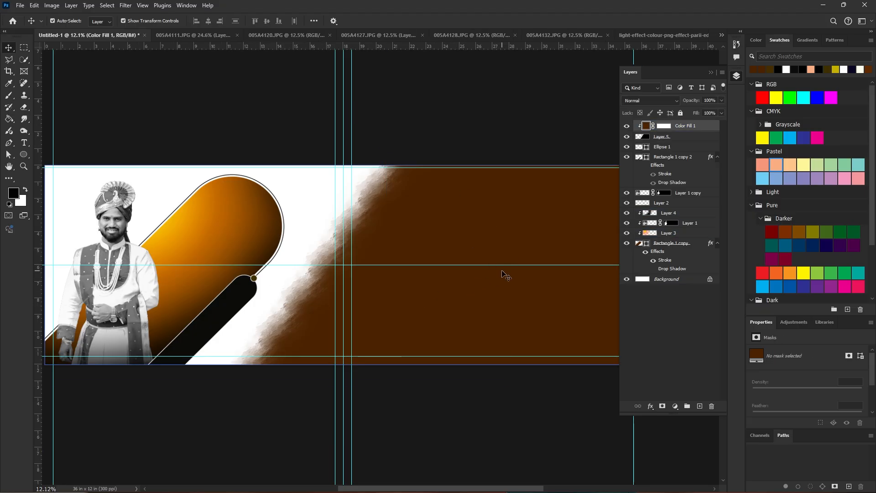
click(500, 410)
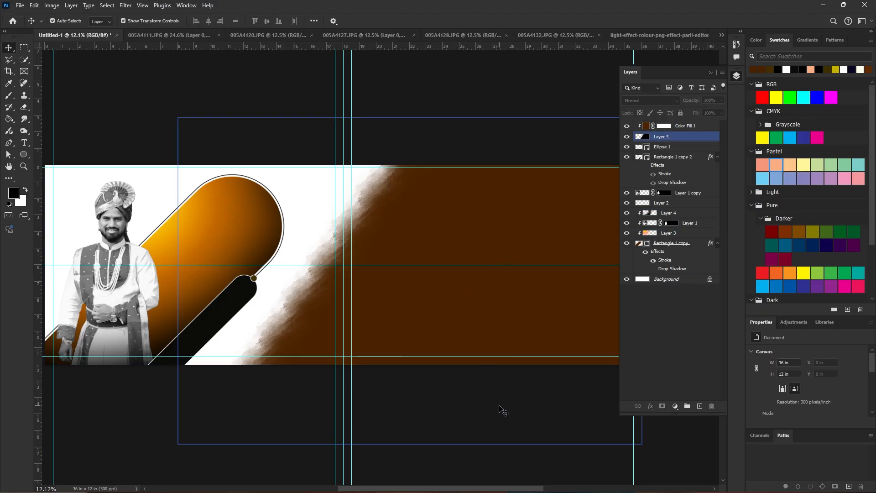
Duplicate the capsule's orange glow over the brown area, move the copy above the color fill layer and clip it there
click(196, 206)
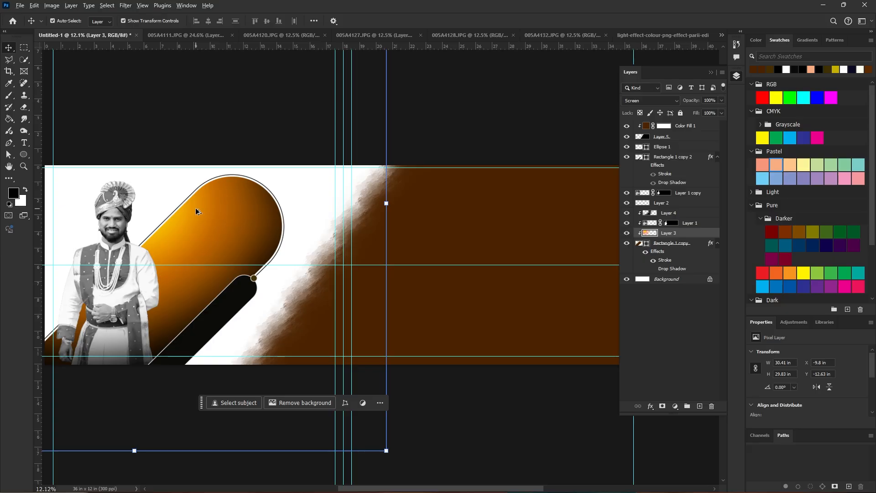
drag(196, 207, 514, 220)
drag(673, 234, 675, 126)
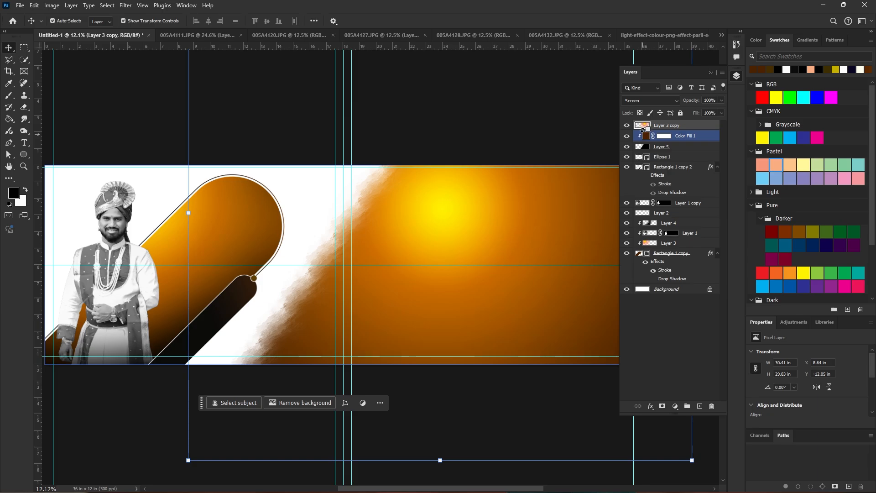
alt+click(644, 131)
Shift the clipped glow copy toward the brushed edge, scale it to 105.34% and rotate it -0.28°
drag(463, 226, 312, 226)
key(ctrl+t)
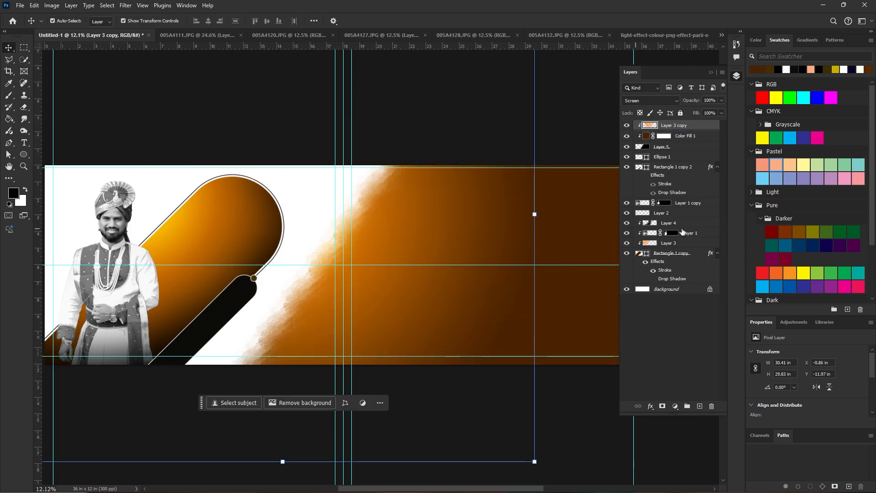
drag(546, 217, 299, 390)
drag(582, 280, 307, 91)
drag(379, 157, 387, 160)
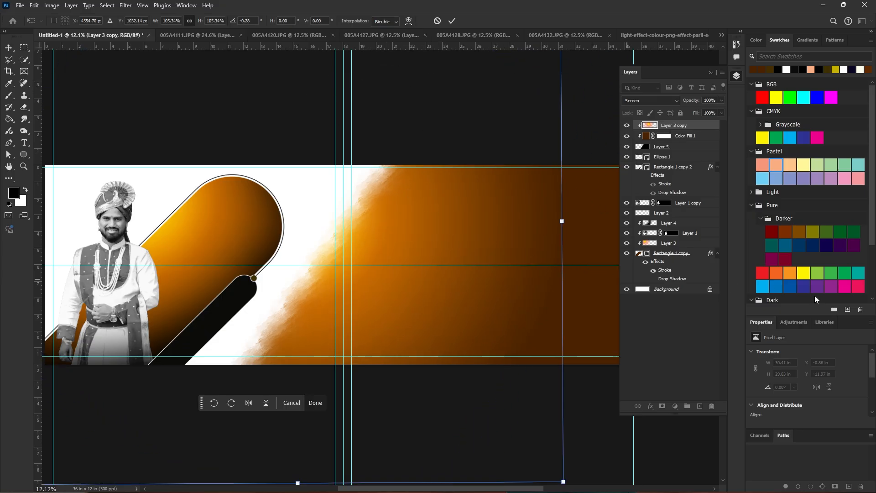
key(Return)
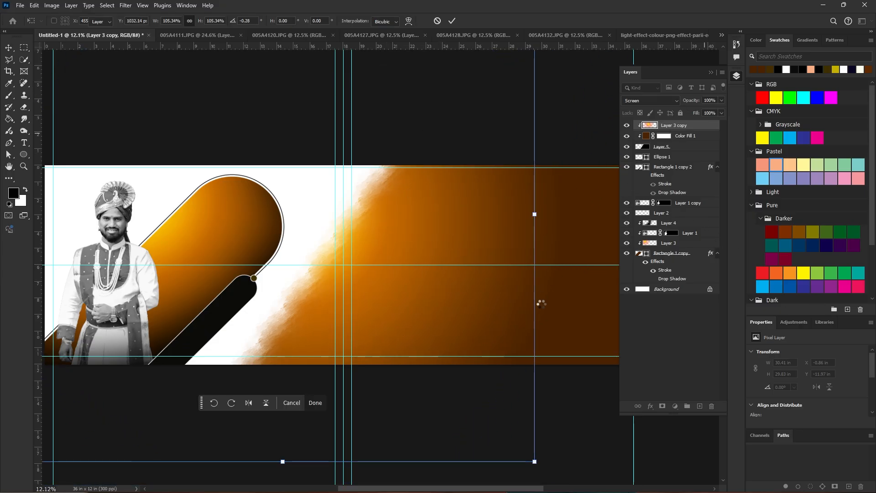
Add an empty clipped layer above the glow copy and activate the Brush tool for painting on it
click(557, 310)
drag(546, 304, 521, 305)
scroll(521, 306, down, 3)
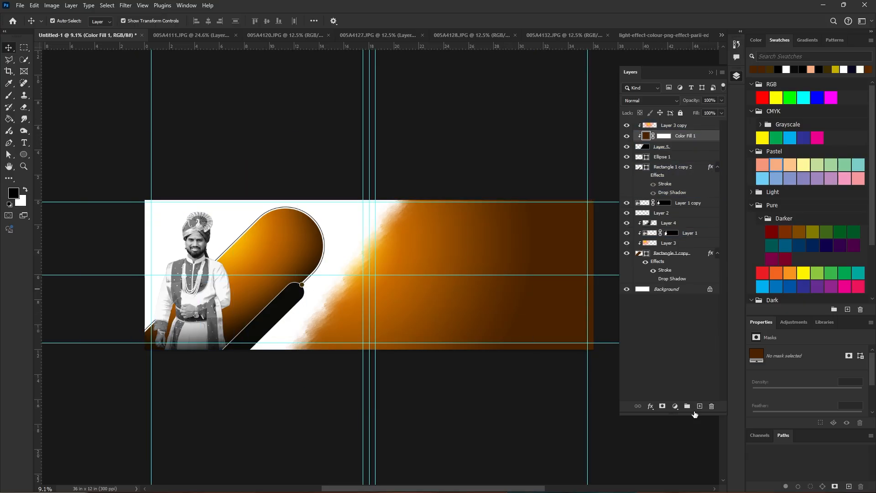
click(700, 408)
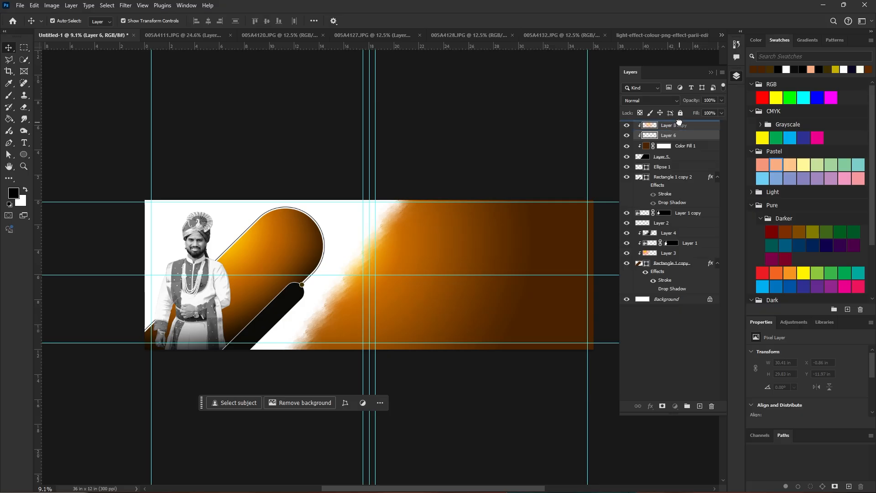
click(8, 98)
alt+scroll(237, 296, down, 2)
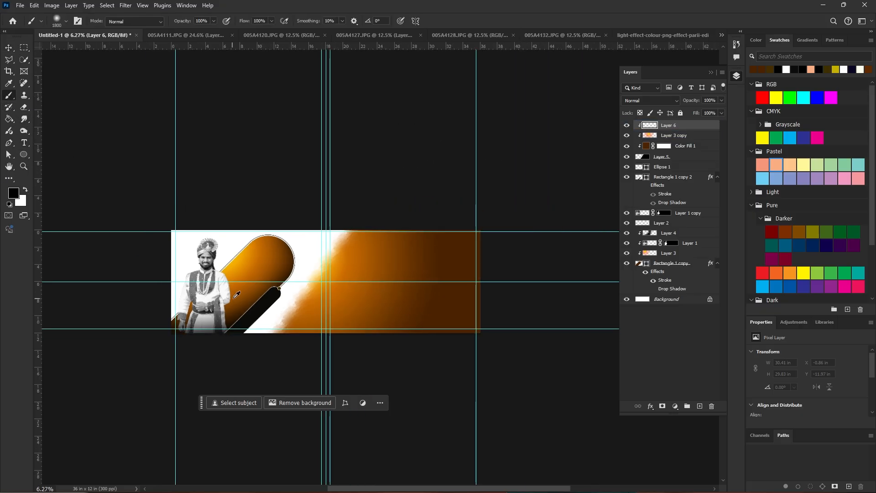
Enlarge the brush to 5000 px and paint soft black shading on the clipped layer over the brown area's right end and lower edge
key(bracketright)
key(bracketright)
key(bracketright)
key(bracketright)
key(bracketright)
key(bracketright)
key(bracketright)
key(bracketright)
key(bracketright)
key(bracketright)
key(bracketright)
key(bracketright)
key(bracketright)
key(bracketright)
key(bracketright)
key(bracketright)
key(bracketright)
key(bracketright)
key(bracketright)
key(bracketright)
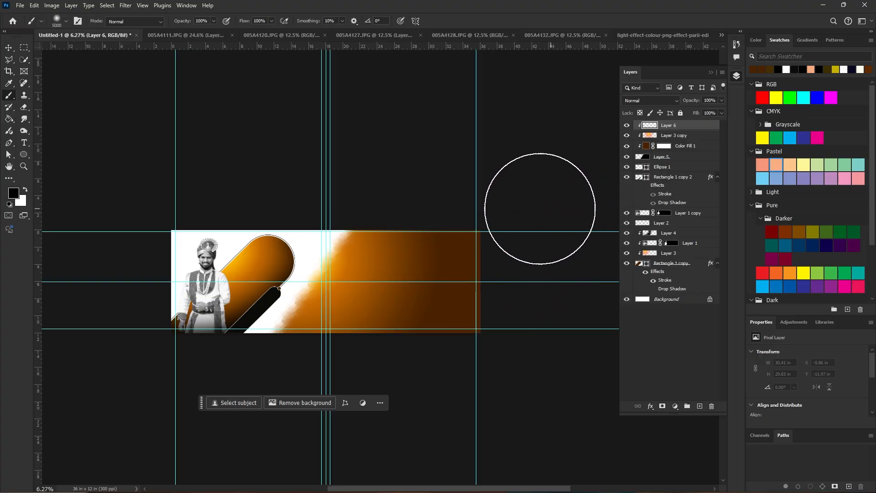
mouse_move(540, 201)
mouse_down()
mouse_move(504, 324)
mouse_move(391, 367)
mouse_up()
key(ctrl+z)
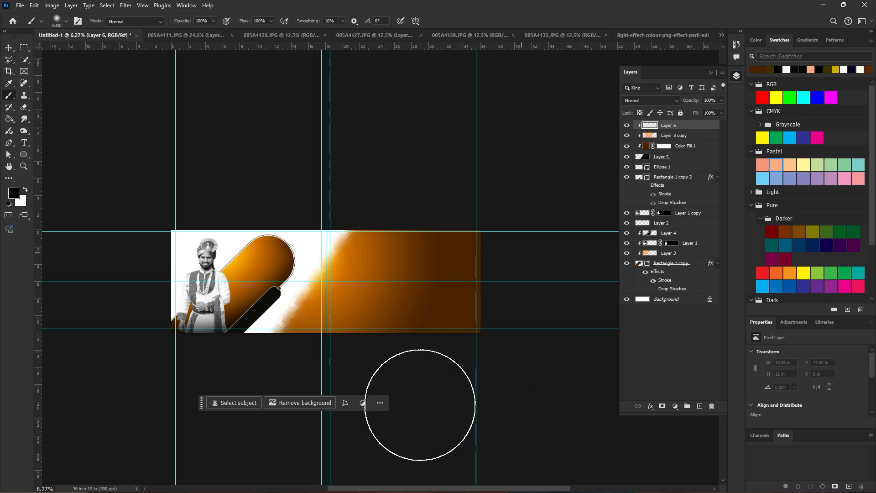
drag(420, 405, 343, 419)
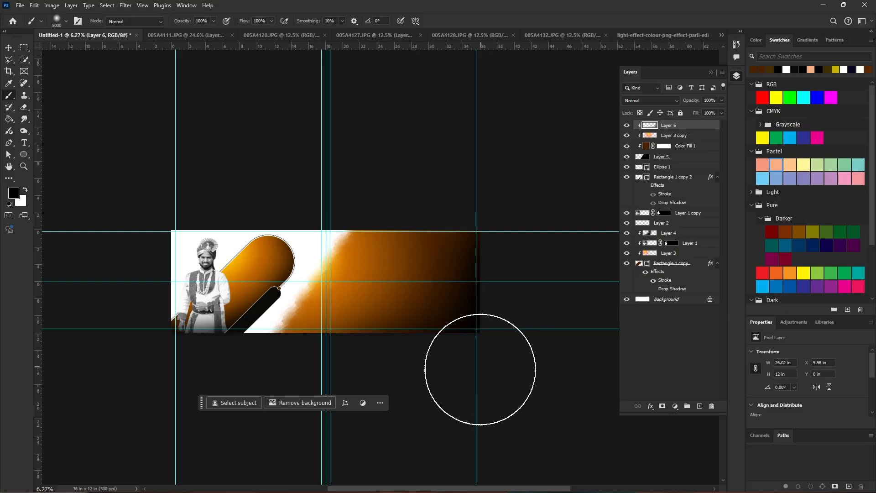
click(9, 48)
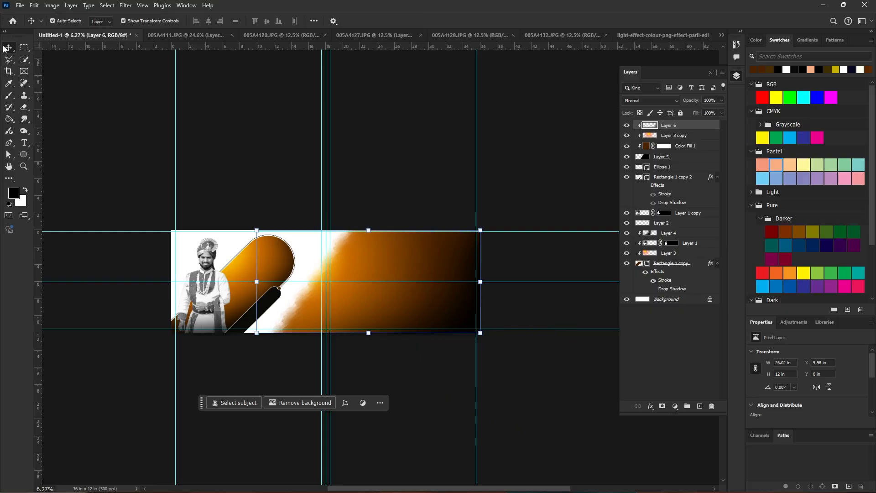
Bring another groom photo with its greenery background into the spread and clip it into the capsule above the orange glow
click(270, 107)
scroll(264, 275, up, 6)
click(185, 35)
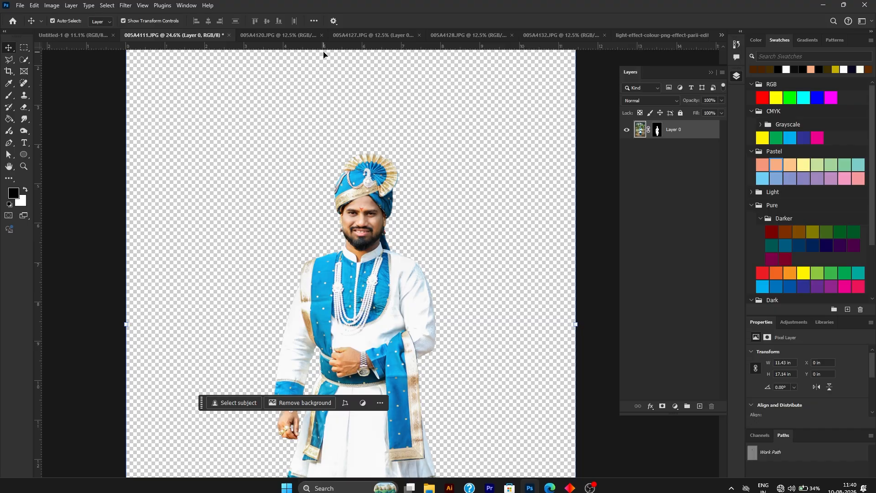
key(ctrl+Tab)
drag(631, 112, 271, 266)
mouse_move(664, 123)
mouse_down()
mouse_move(674, 152)
mouse_move(672, 121)
mouse_up()
drag(680, 195, 676, 258)
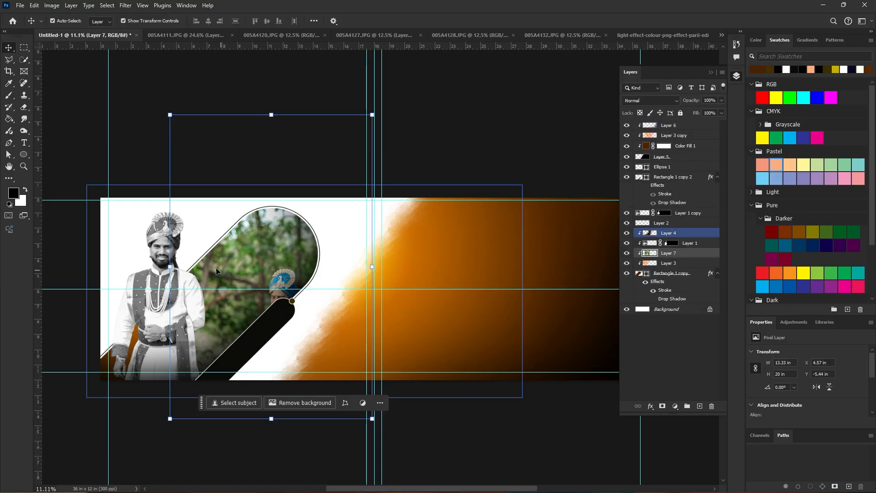
Scale the clipped groom photo to 146.49% and position it so his face and turban fill the capsule's upper end
drag(253, 257, 213, 211)
drag(334, 227, 403, 227)
drag(316, 258, 302, 245)
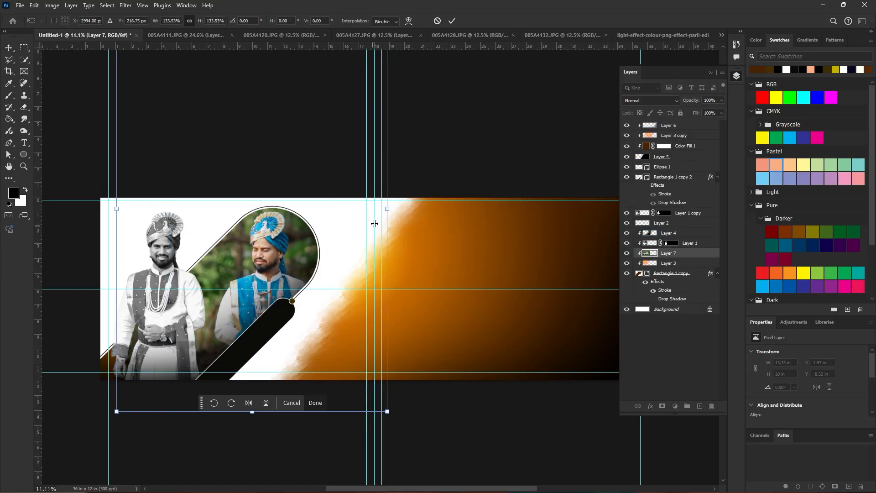
drag(386, 211, 413, 211)
drag(343, 239, 327, 246)
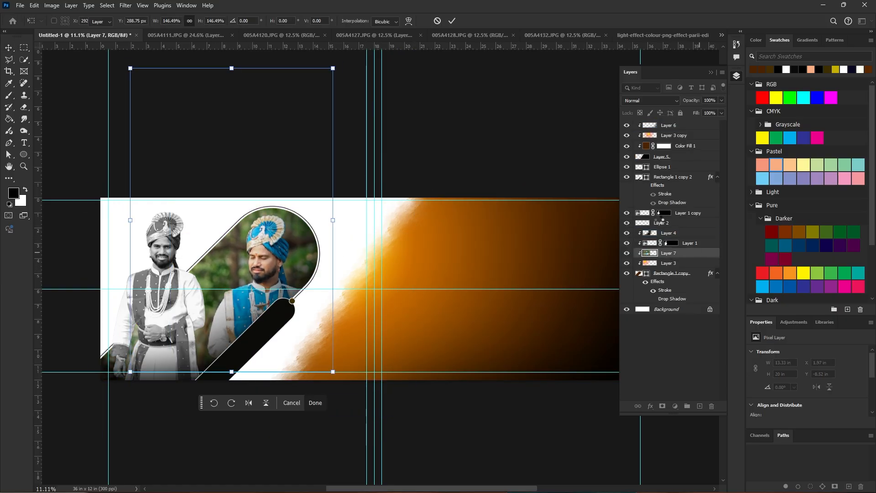
key(Return)
drag(268, 255, 262, 257)
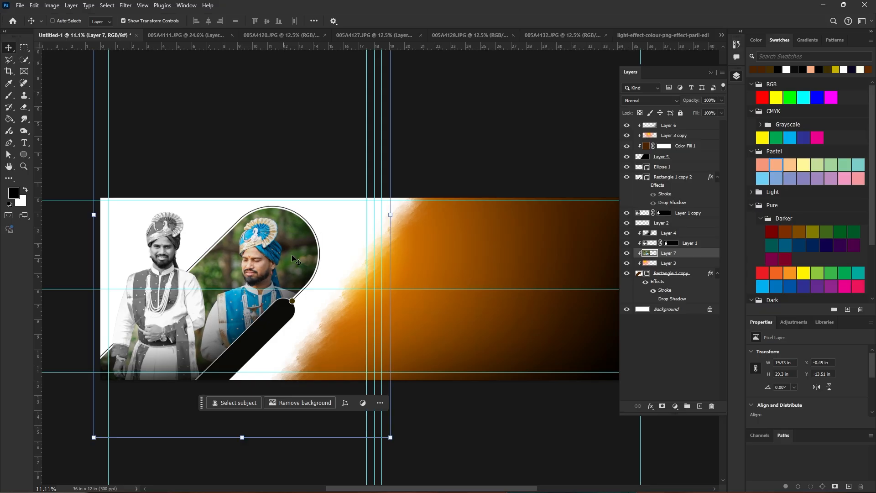
Set the capsule photo's blend mode to Soft Light
click(652, 100)
click(674, 233)
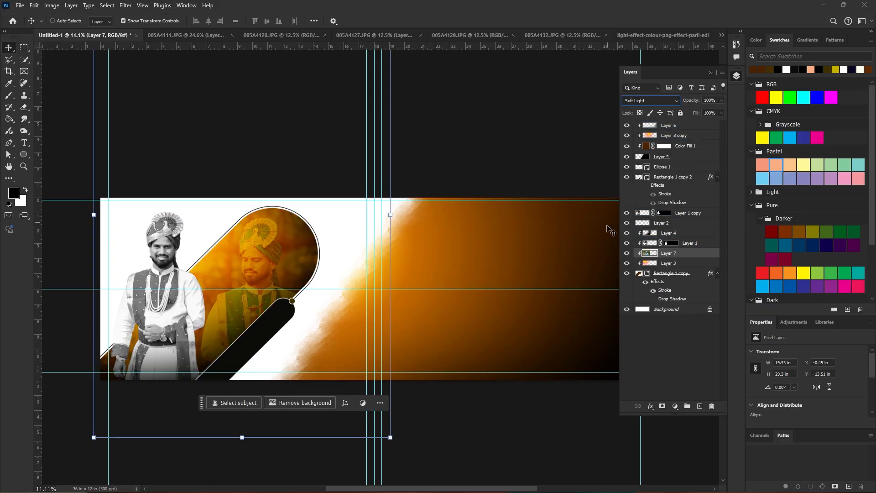
key(ctrl+j)
alt+click(643, 254)
key(ctrl+z)
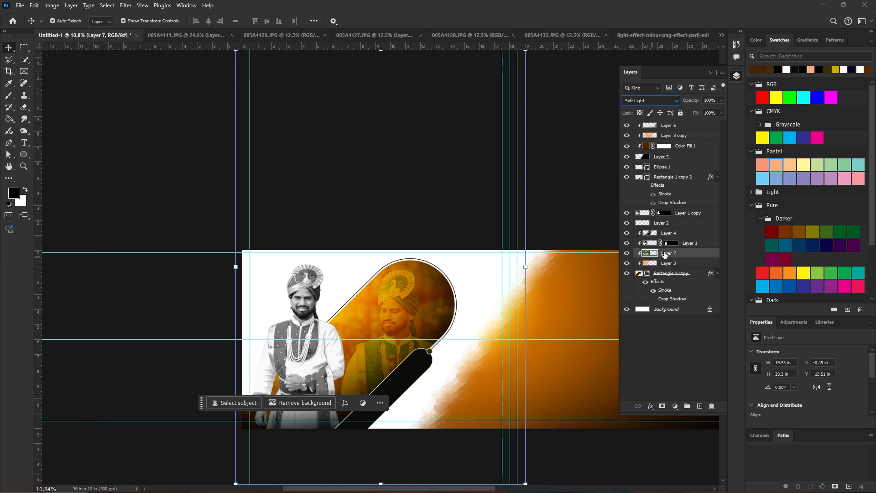
Duplicate the capsule photo, keep the copy in Soft Light and lower its opacity to 37%
key(ctrl+j)
click(651, 100)
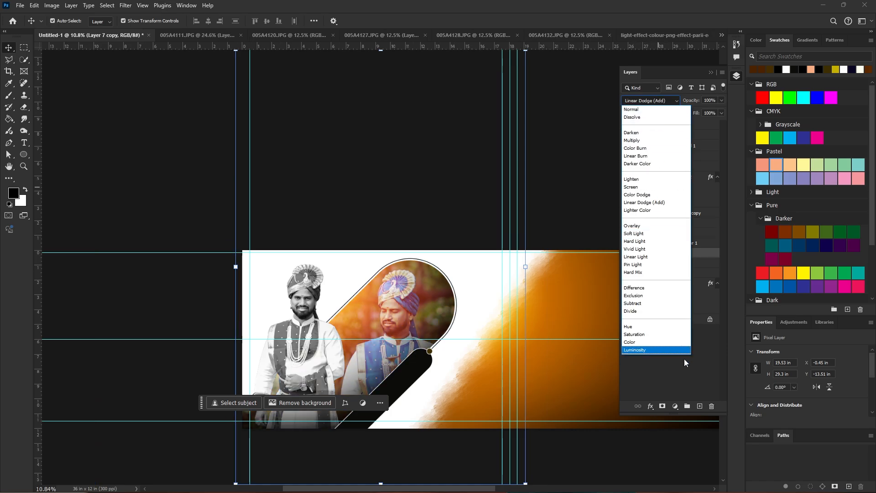
click(636, 234)
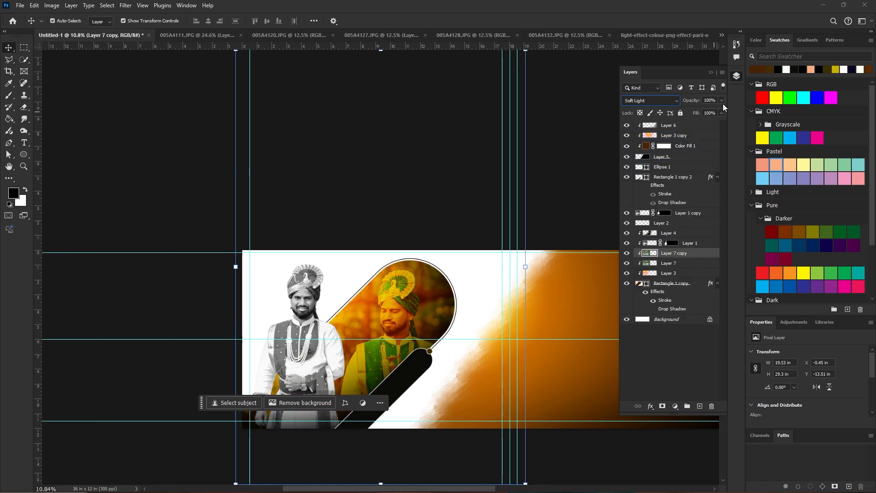
drag(701, 111, 694, 111)
click(146, 233)
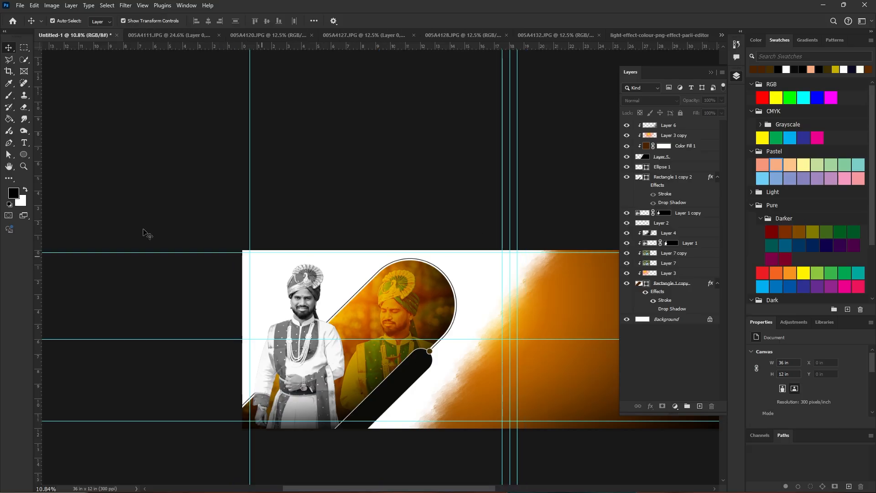
Narrow the large photo capsule with the Rectangle tool's shape handles to about 5.2 in wide
key(ctrl+minus)
drag(558, 374, 453, 374)
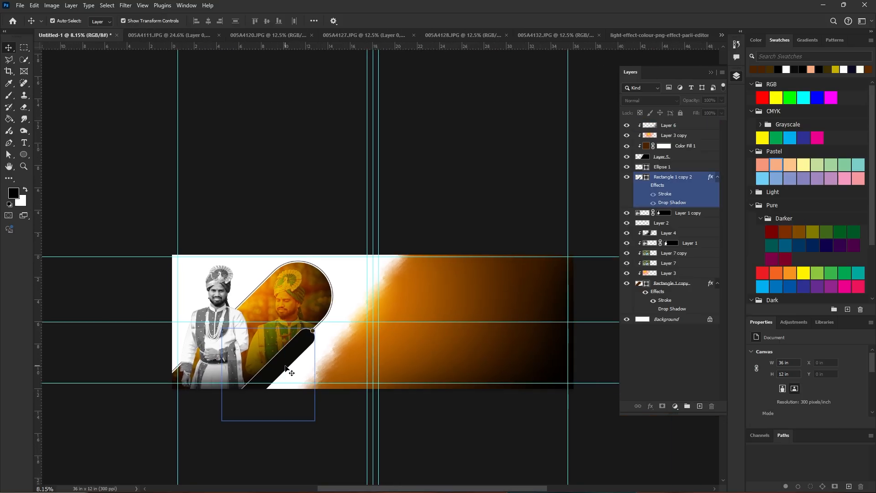
drag(593, 364, 495, 403)
scroll(344, 358, up, 5)
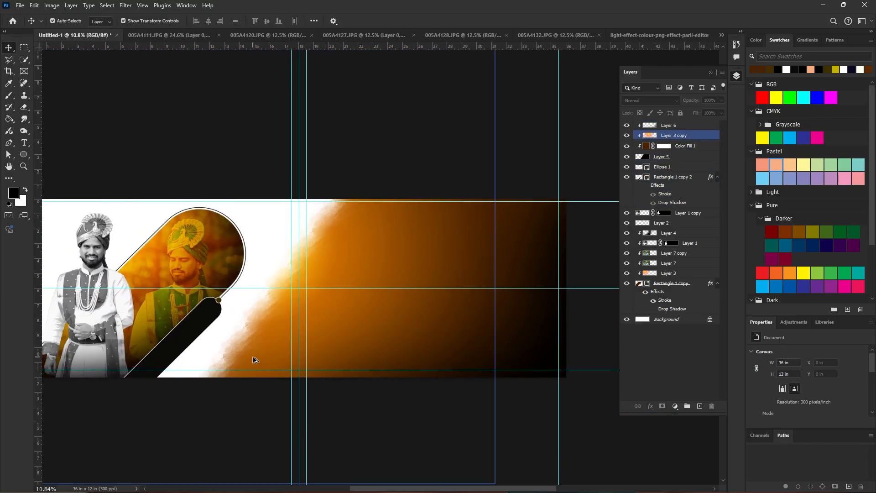
drag(284, 349, 348, 323)
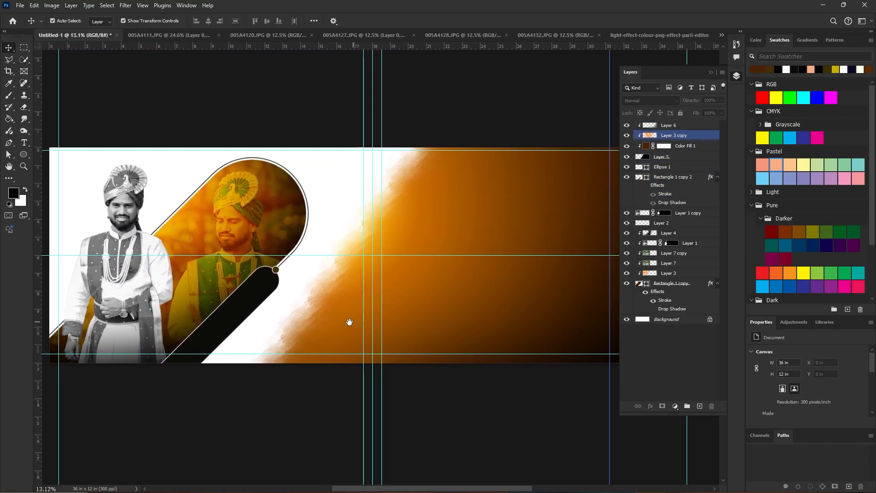
click(666, 289)
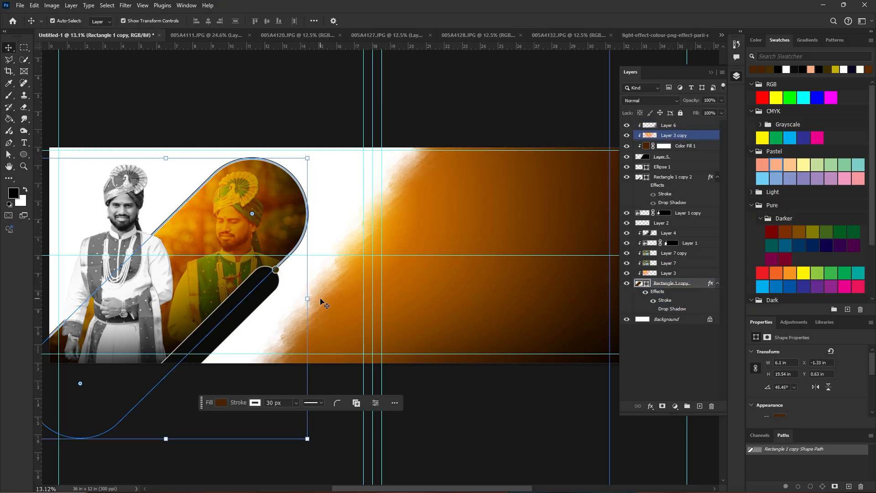
right_click(17, 155)
click(59, 152)
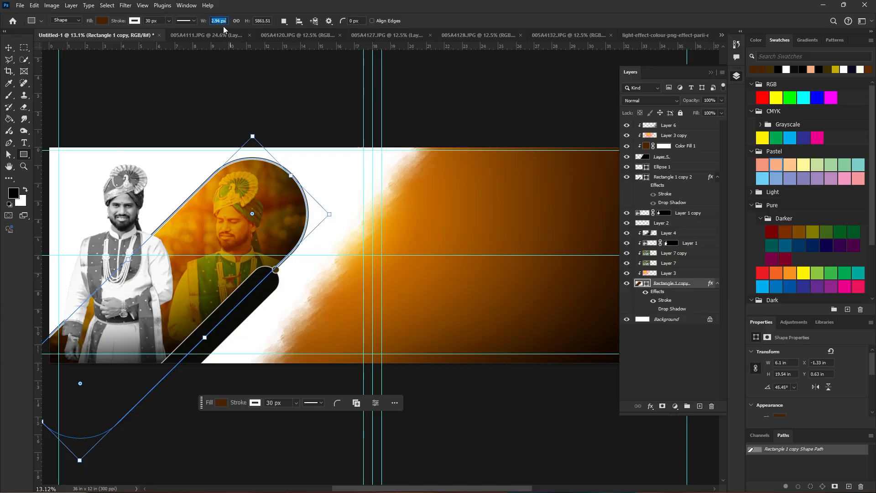
click(312, 101)
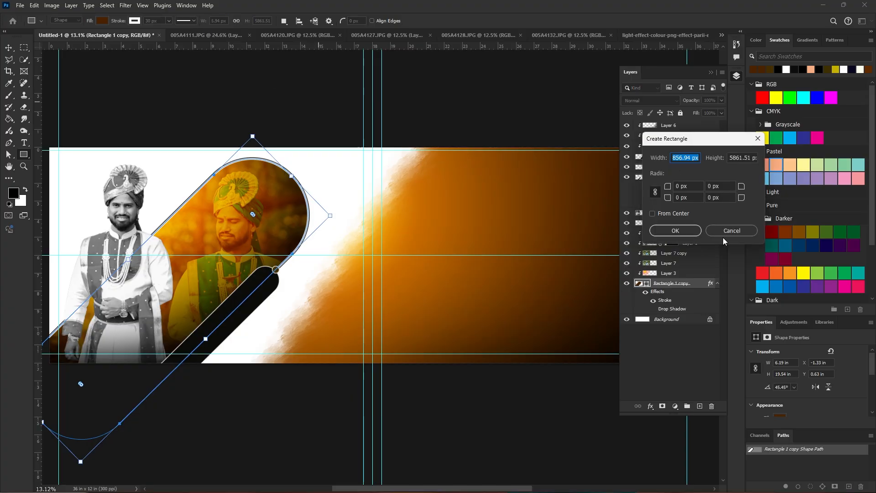
key(Escape)
click(408, 86)
key(Escape)
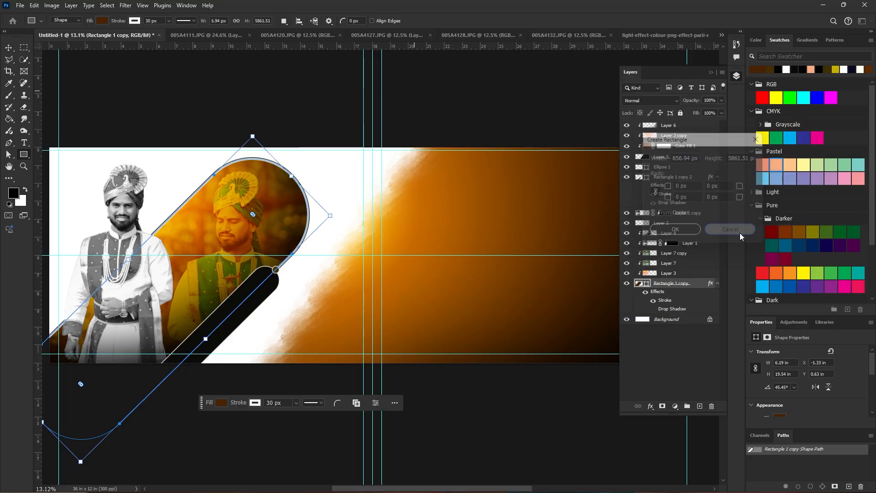
drag(127, 261, 140, 272)
click(447, 186)
click(10, 60)
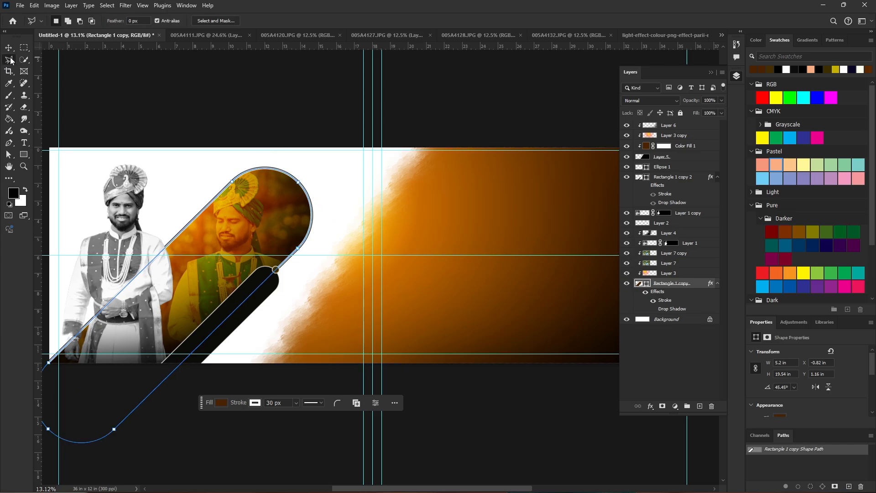
Move the large capsule up to the spread's upper edge and shift the black capsule with its circle accent against it
key(v)
drag(248, 246, 240, 230)
click(675, 177)
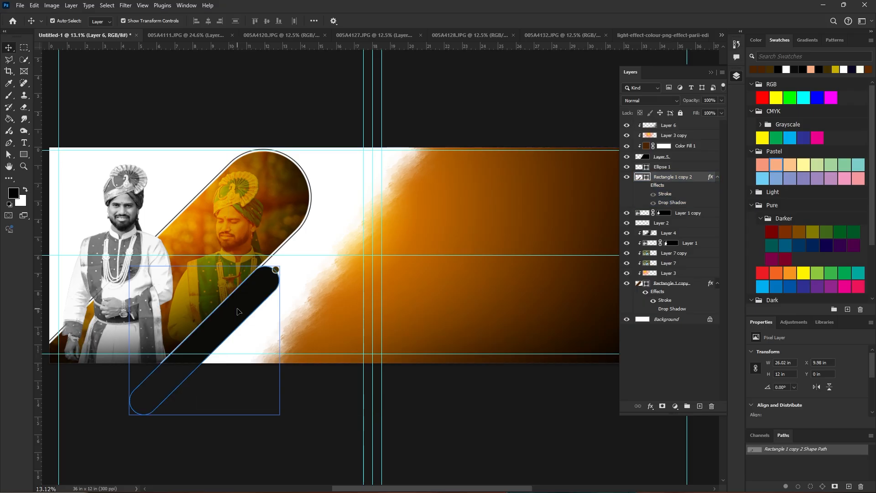
shift+click(276, 270)
drag(249, 311, 242, 298)
click(282, 223)
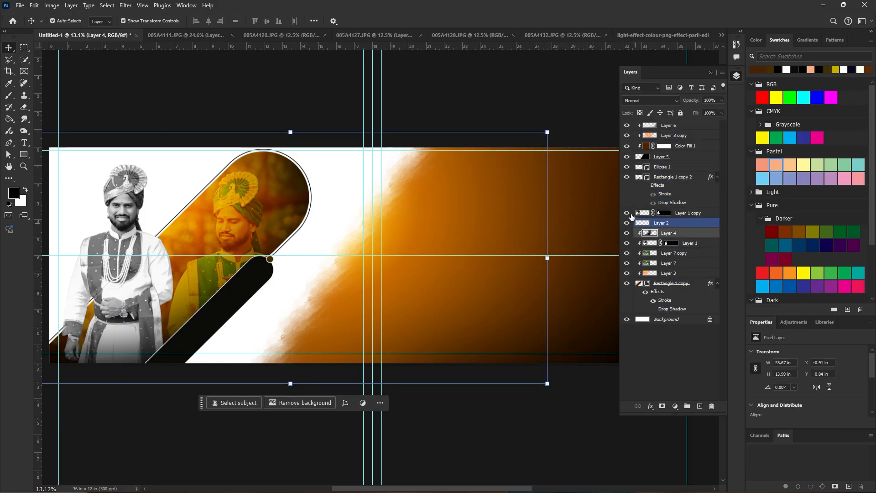
Add black masks to both Soft Light photo layers and paint white with the soft 5000 px brush to reveal the groom
click(671, 253)
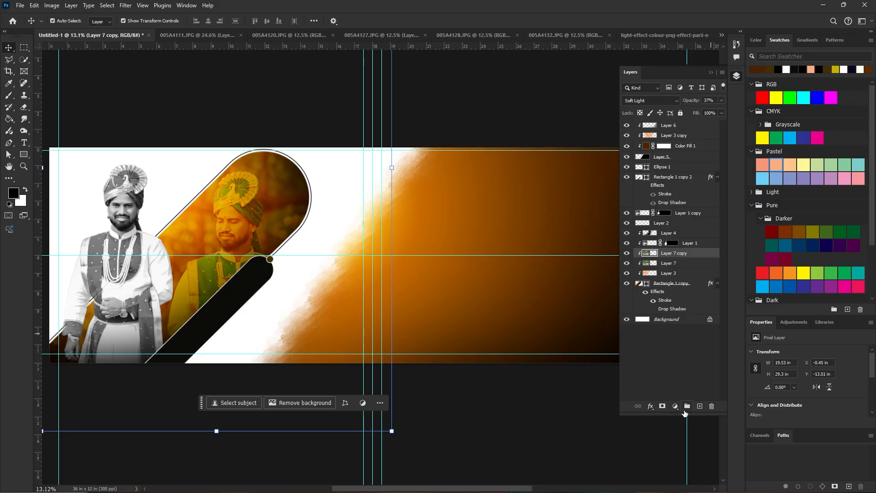
alt+click(662, 405)
key(x)
key(b)
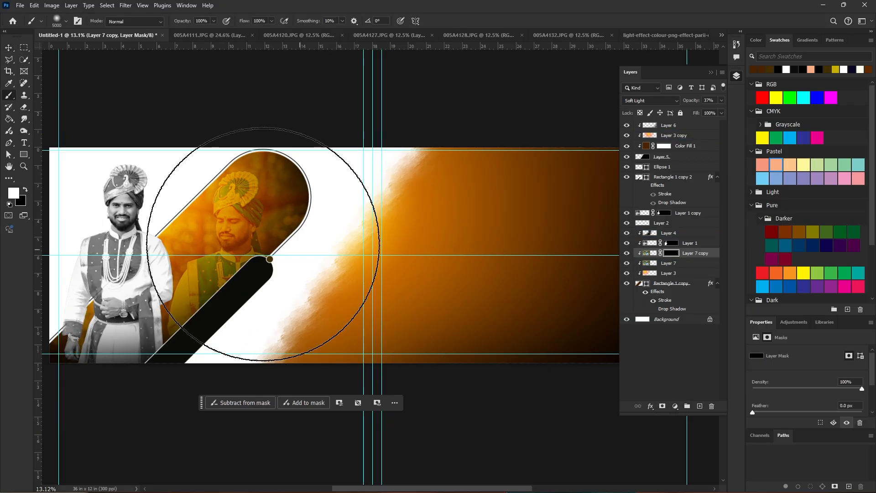
click(264, 244)
click(667, 263)
alt+click(662, 406)
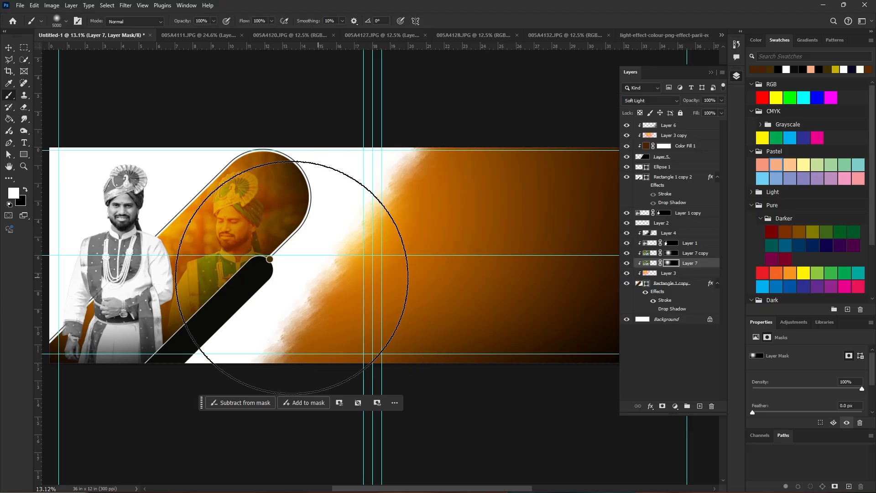
click(9, 49)
click(272, 161)
click(327, 275)
scroll(327, 274, down, 2)
click(361, 319)
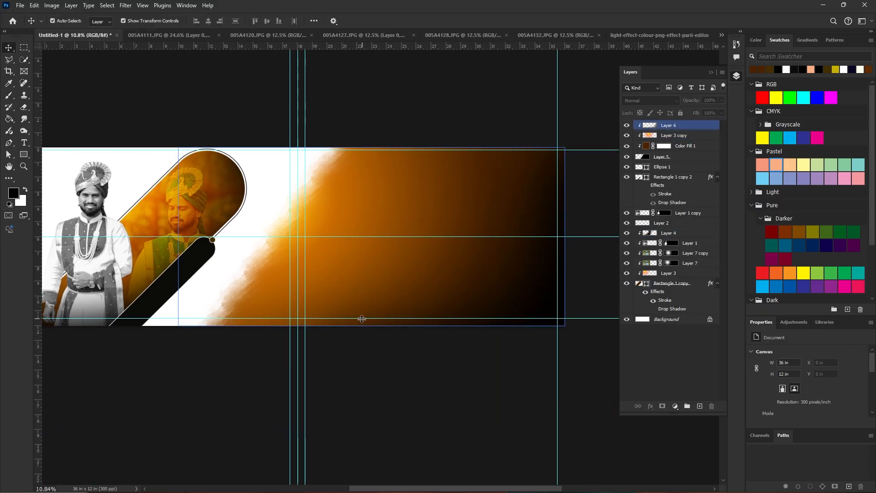
click(365, 310)
click(377, 293)
click(377, 293)
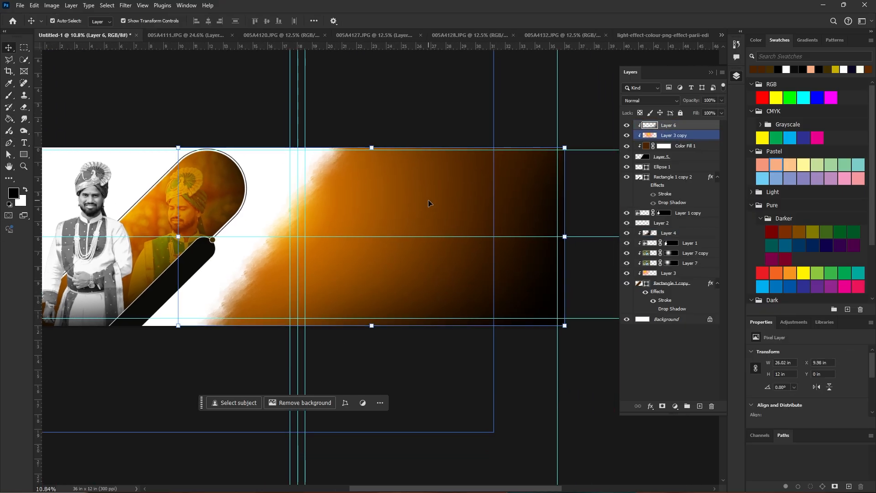
drag(395, 381, 540, 375)
click(471, 297)
click(432, 396)
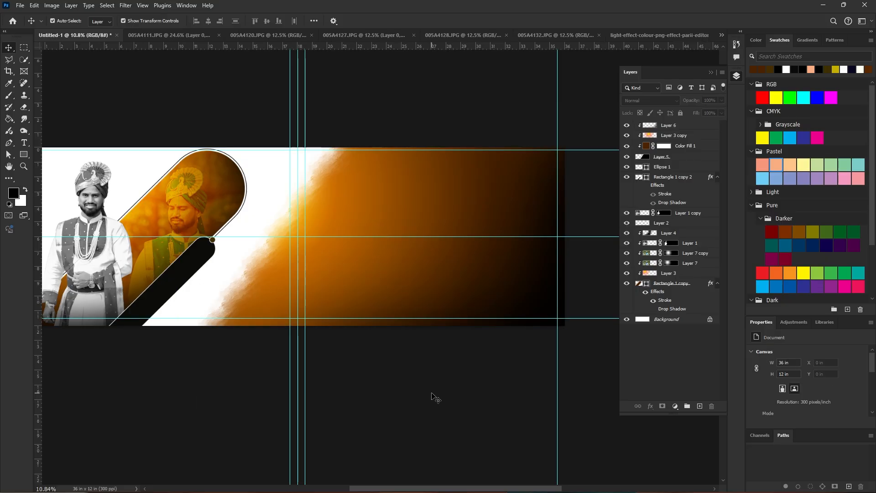
Duplicate the background layer in 005A4128.JPG and flip the copy horizontally
click(461, 34)
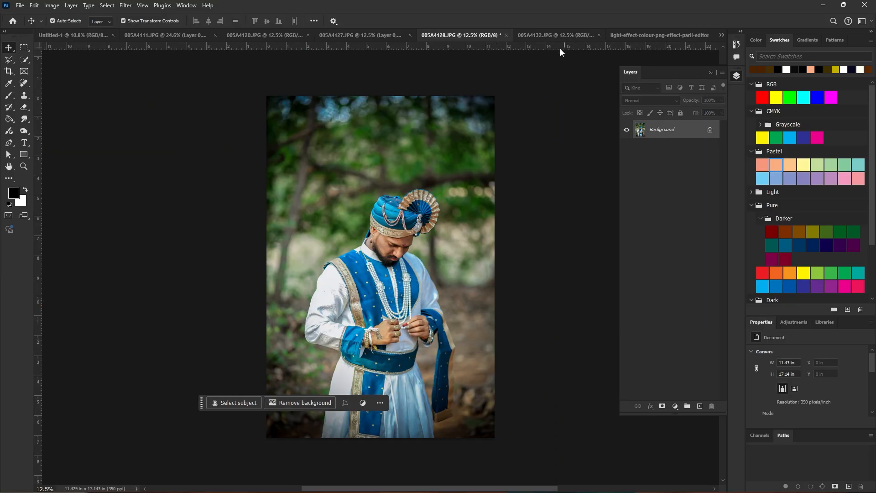
click(525, 37)
click(450, 39)
key(ctrl+j)
key(ctrl+t)
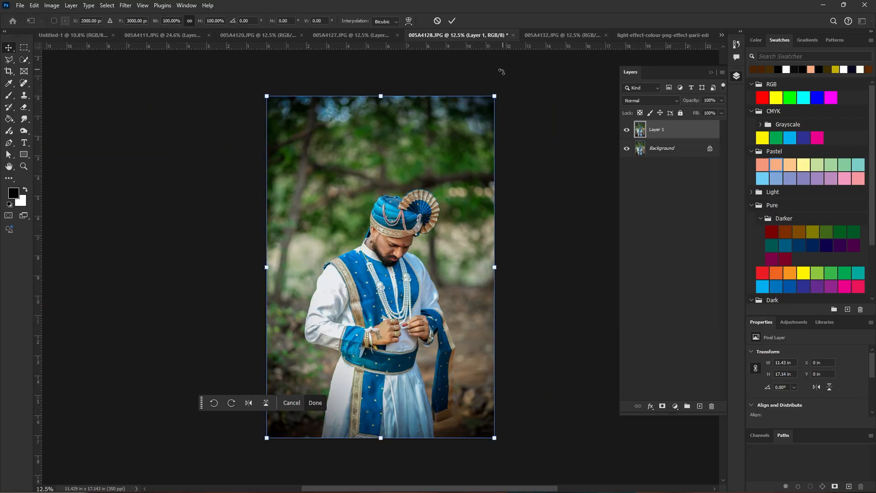
right_click(432, 165)
click(456, 391)
Bring the flipped groom photo into the spread, scale it to 147.92% and clip it between the color fill and the glow copy
drag(459, 140, 353, 231)
drag(453, 238, 525, 233)
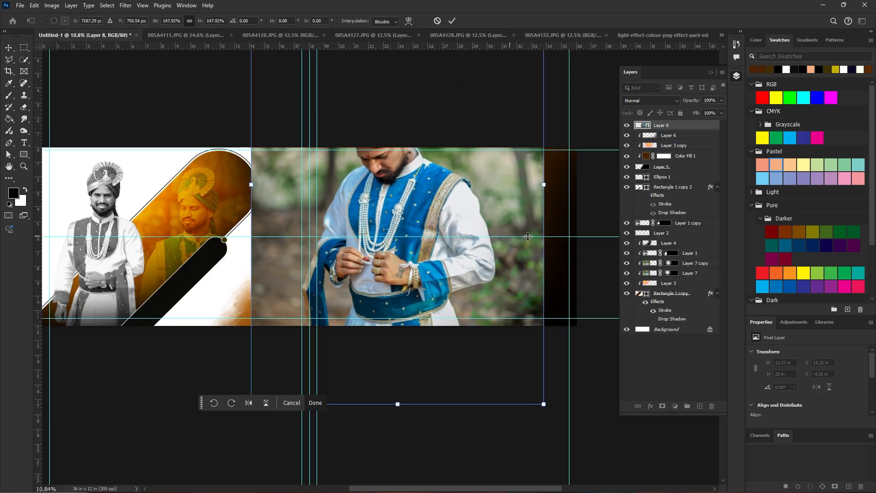
drag(670, 125, 655, 149)
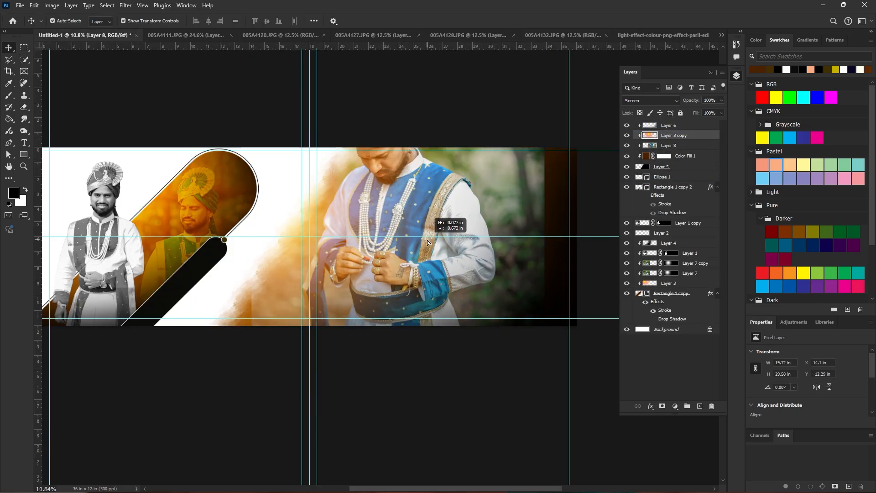
Reposition the flipped groom photo over the brown area, scaling it to 101.40% and rotating it by -1.54°
drag(558, 201, 560, 172)
drag(509, 203, 497, 244)
drag(550, 212, 550, 193)
drag(502, 222, 497, 173)
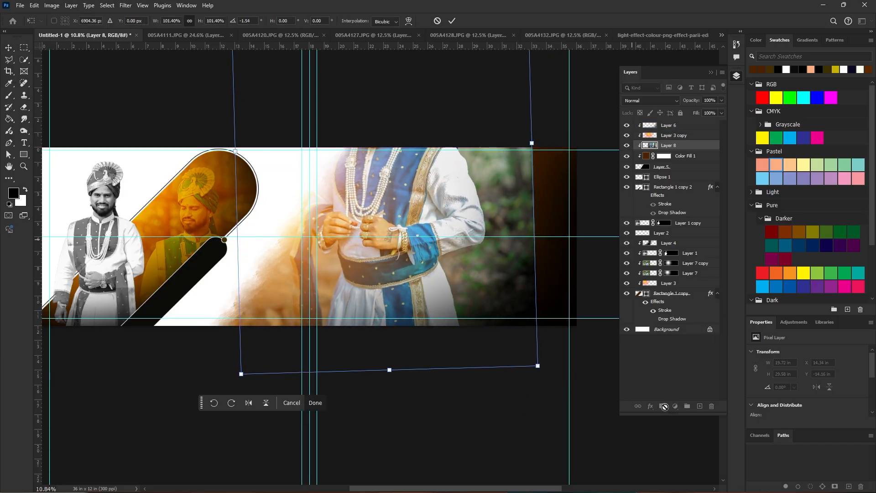
key(Return)
Add a black mask to the flipped groom photo and paint white with the soft 4100 px brush to reveal his torso
alt+click(663, 406)
click(10, 86)
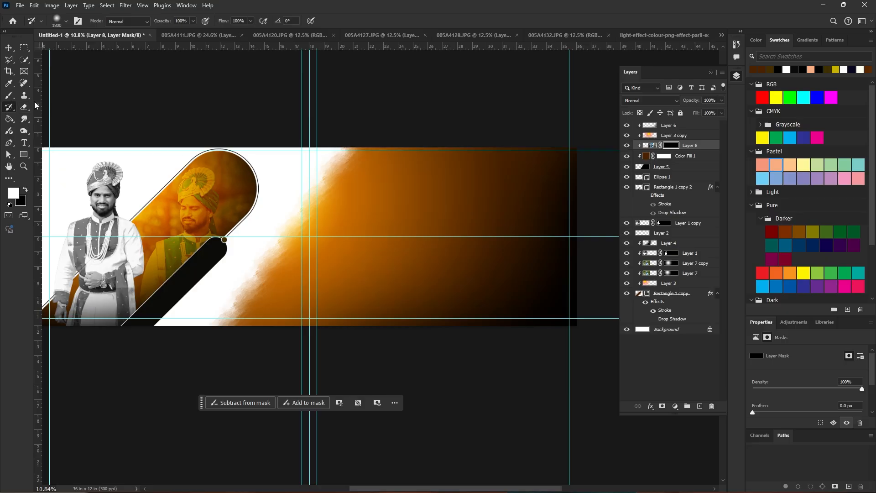
key(b)
click(386, 237)
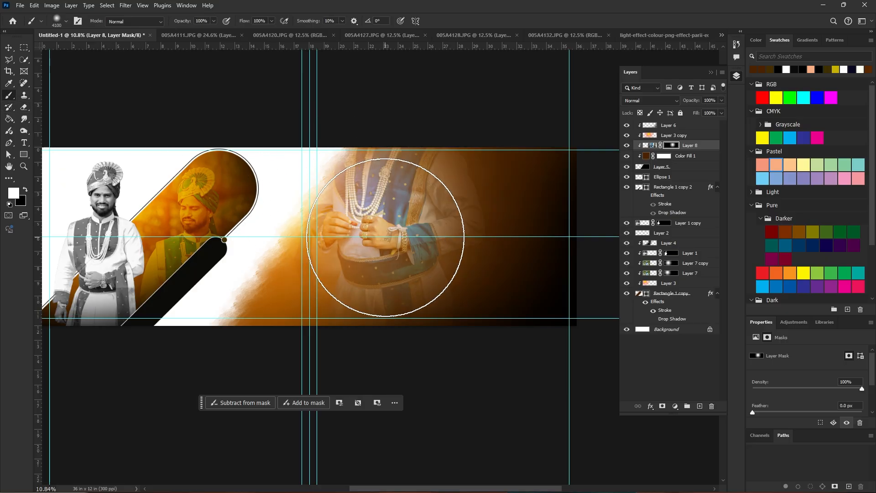
click(373, 212)
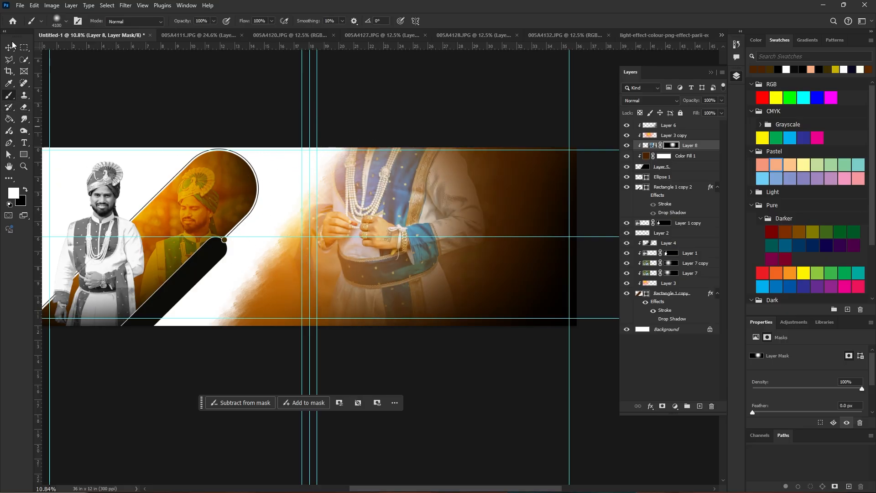
Shift the masked groom photo down, scale it to 100.89%, rotate it 1.19° and set its blend mode to Soft Light
click(9, 47)
mouse_move(404, 219)
mouse_down()
mouse_move(416, 218)
mouse_move(406, 241)
mouse_up()
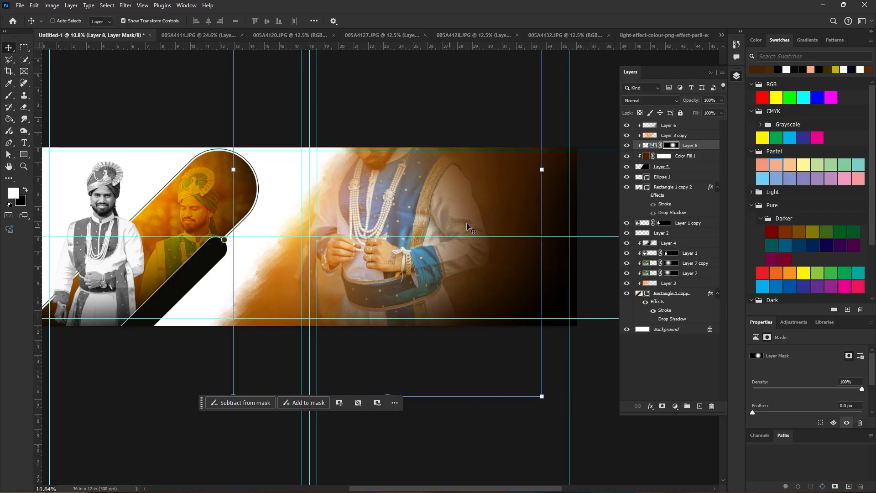
drag(542, 169, 551, 180)
mouse_move(452, 210)
mouse_down()
mouse_move(454, 190)
mouse_move(454, 234)
mouse_move(455, 218)
mouse_up()
click(655, 102)
click(636, 234)
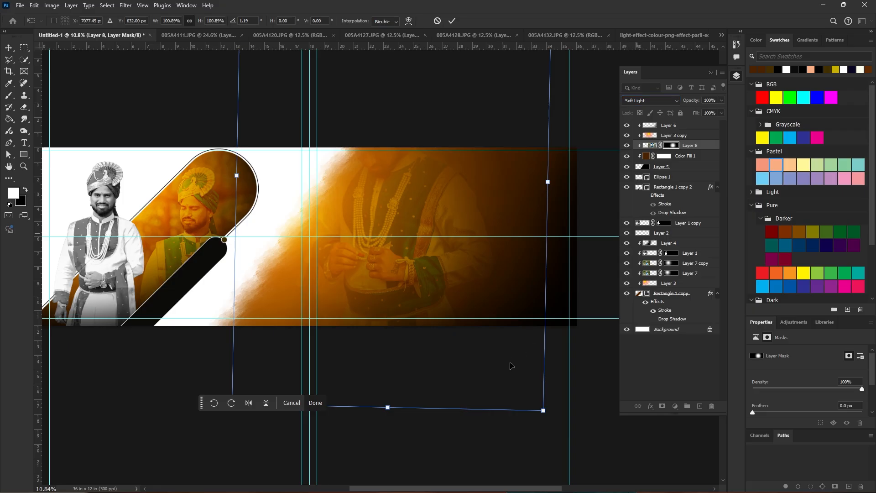
key(Return)
Duplicate the Soft Light groom photo layer, clip the copy above the original and lower the copy's opacity
click(485, 354)
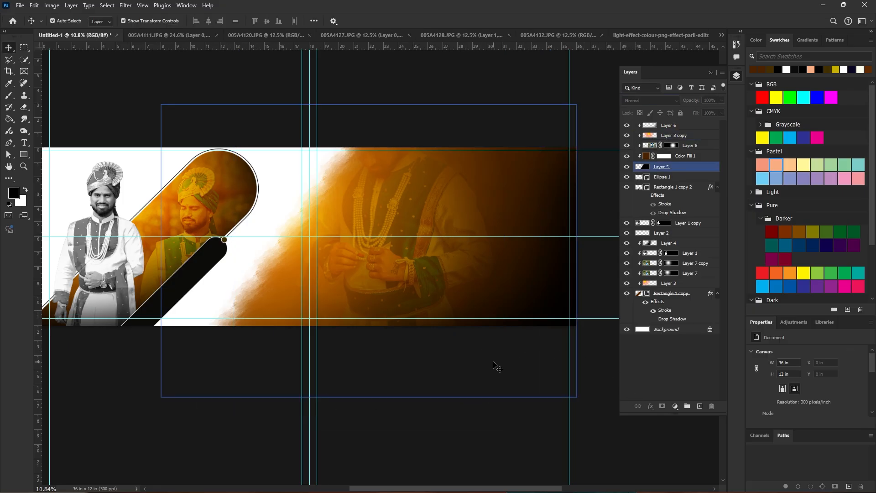
click(688, 145)
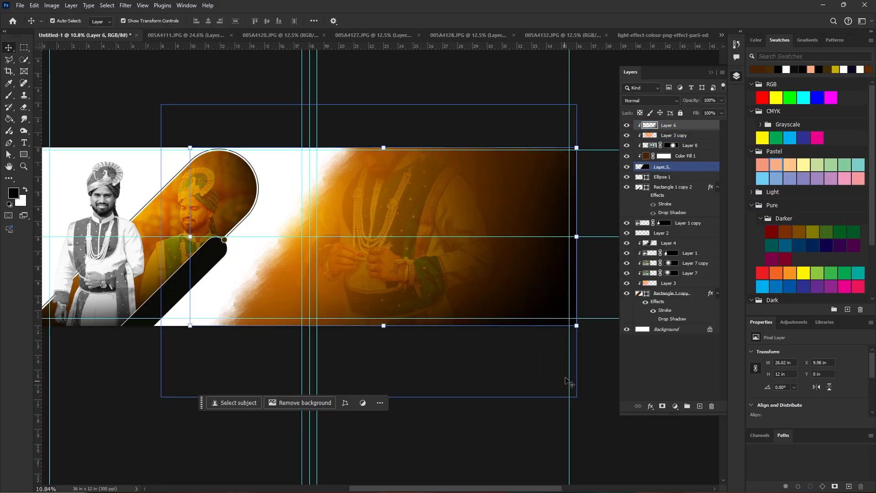
key(ctrl+j)
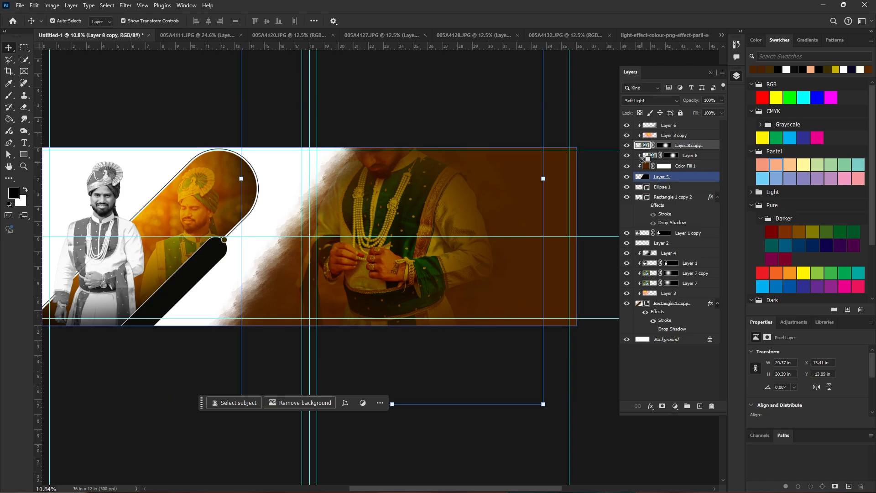
click(721, 100)
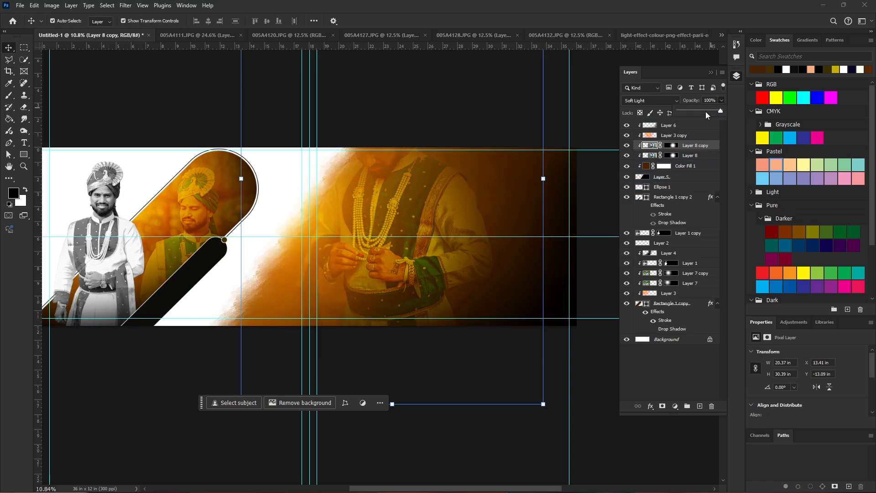
drag(705, 113, 698, 113)
click(536, 424)
click(536, 319)
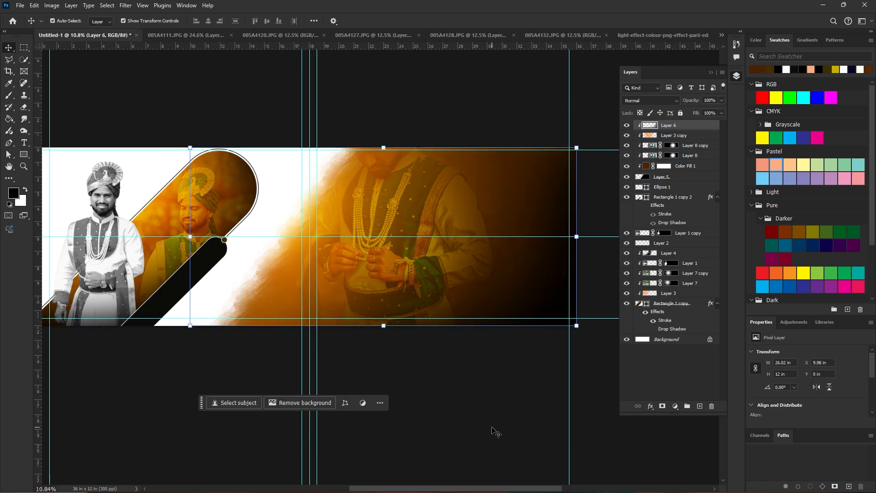
Bring the groom cut-out from 005A4127.JPG into the spread as the topmost layer
click(464, 35)
click(530, 35)
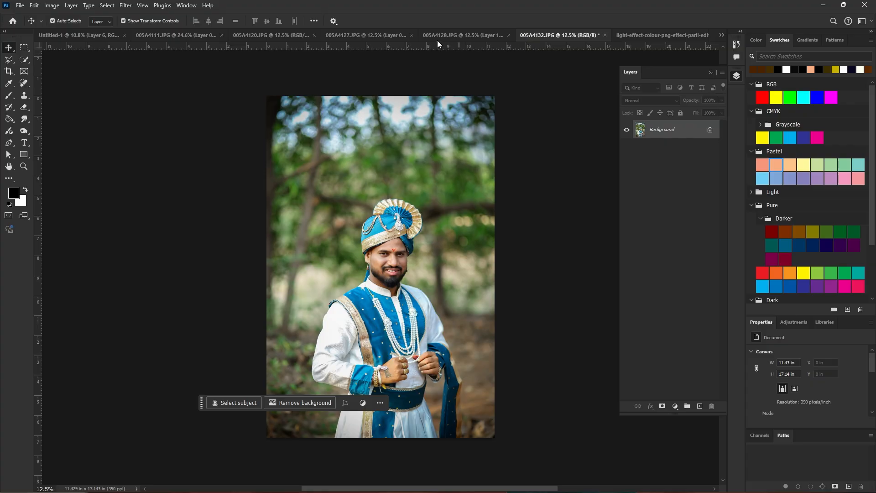
click(440, 38)
click(393, 36)
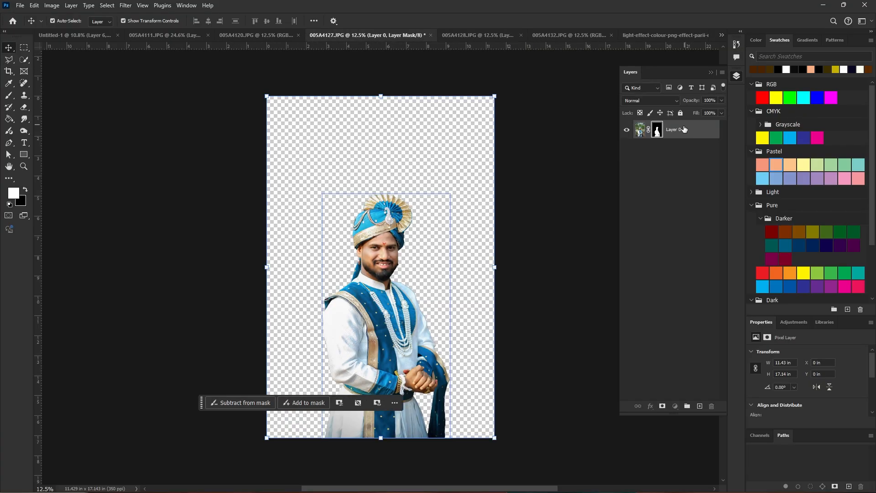
drag(683, 129, 493, 256)
Scale the groom cut-out down to 9.75 in wide and stand it on the spread's lower edge over the dark brown area
key(ctrl+t)
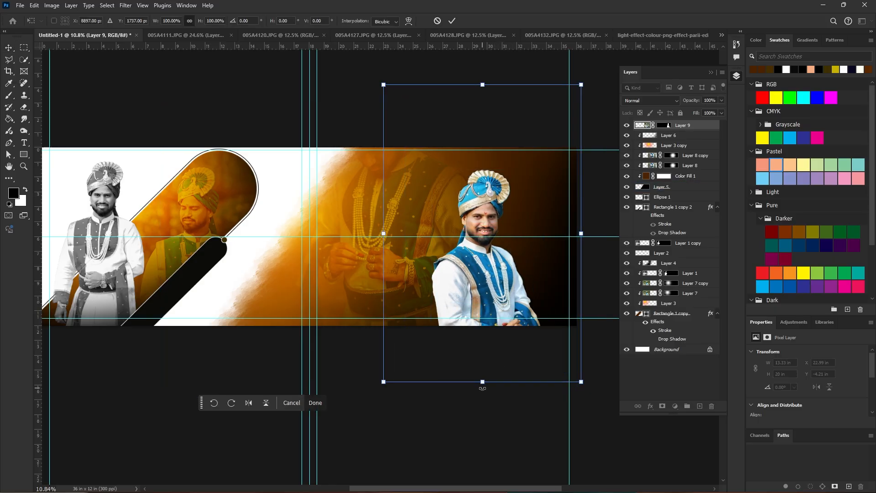
drag(483, 382, 483, 292)
drag(509, 248, 515, 287)
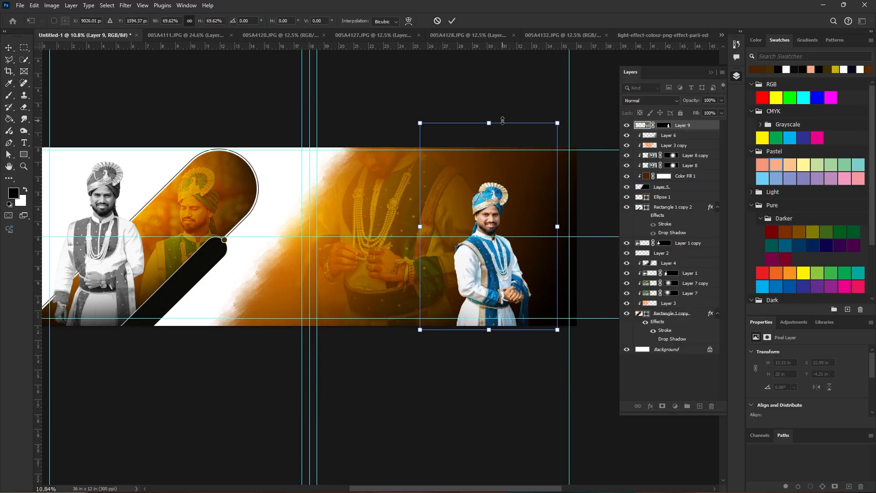
drag(503, 121, 503, 112)
drag(476, 271, 491, 286)
key(Return)
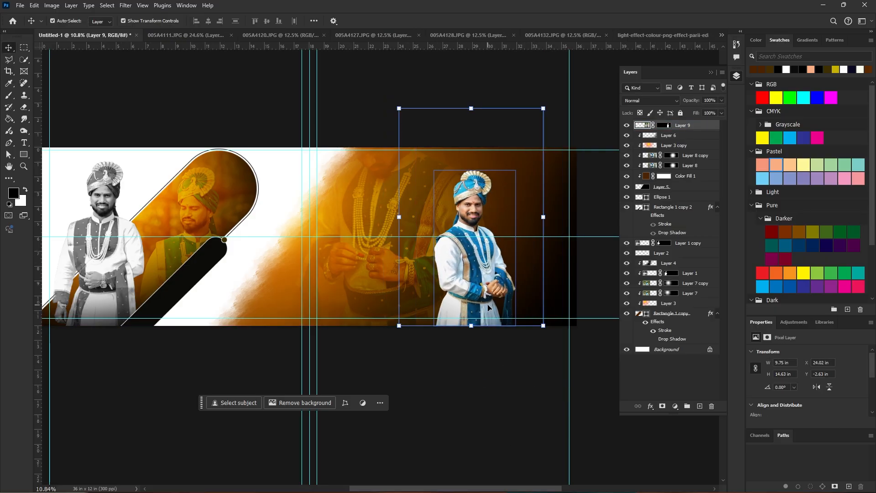
Adjust the groom cut-out with Curves, lifting the midtones with a point at input 109, output 114
key(ctrl+m)
drag(591, 189, 653, 179)
drag(596, 287, 596, 292)
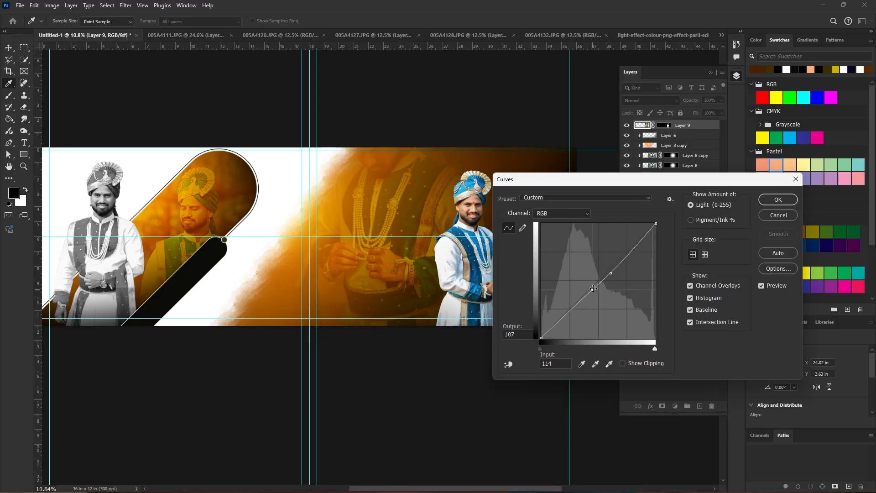
drag(596, 291, 593, 290)
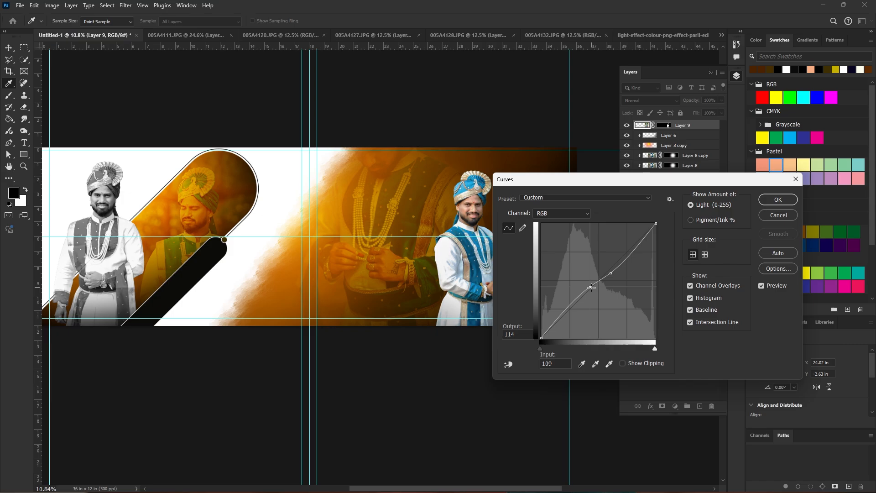
key(Return)
key(v)
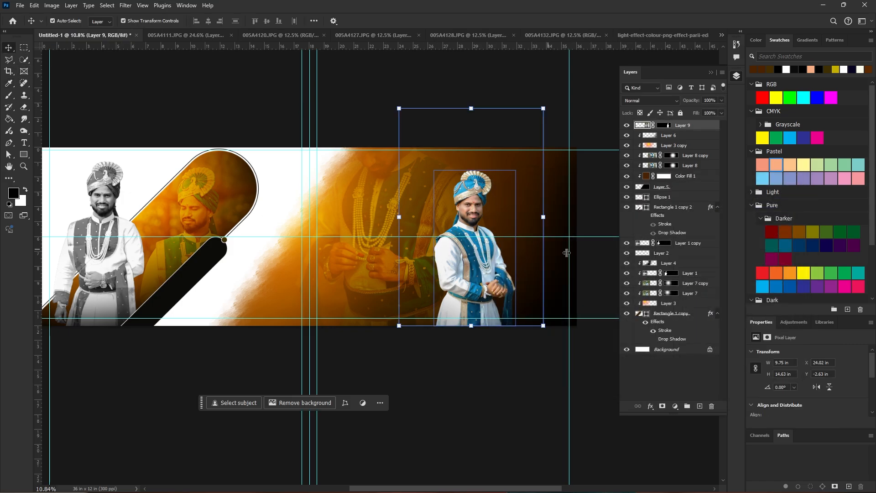
Duplicate the groom cut-out, turn the lower copy white with Levels and offset it slightly to the left as a rim
key(ctrl+j)
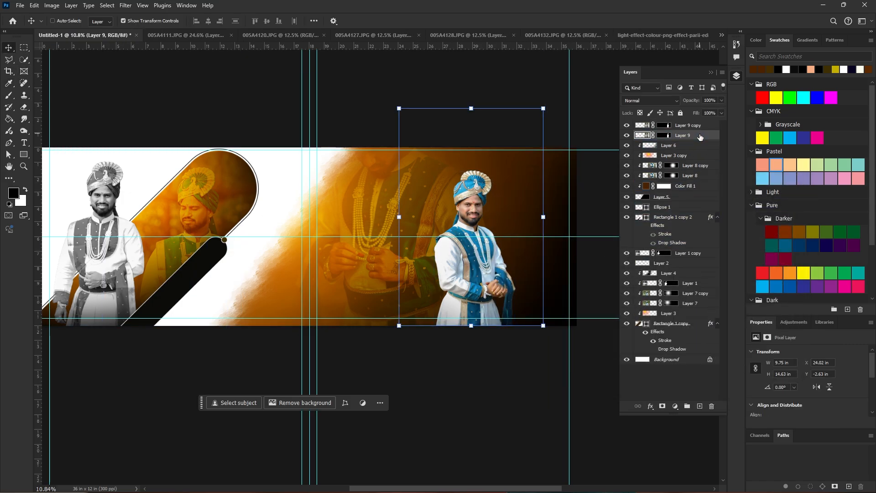
key(ctrl+l)
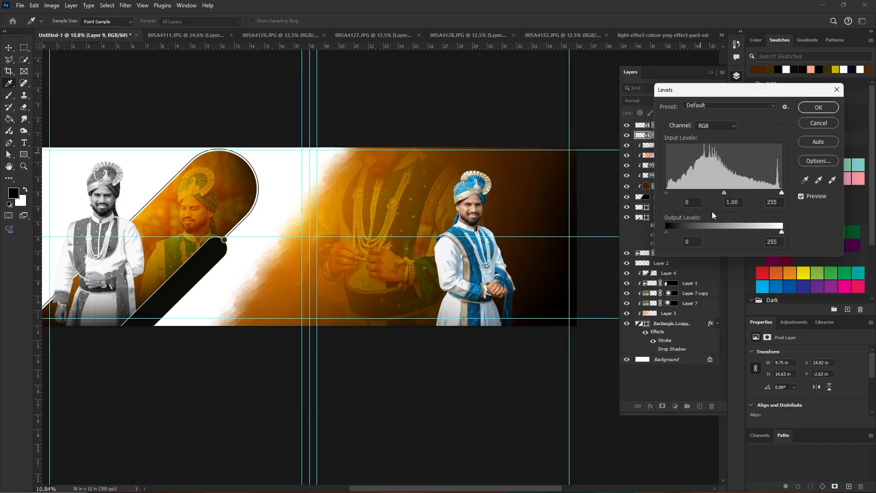
click(813, 107)
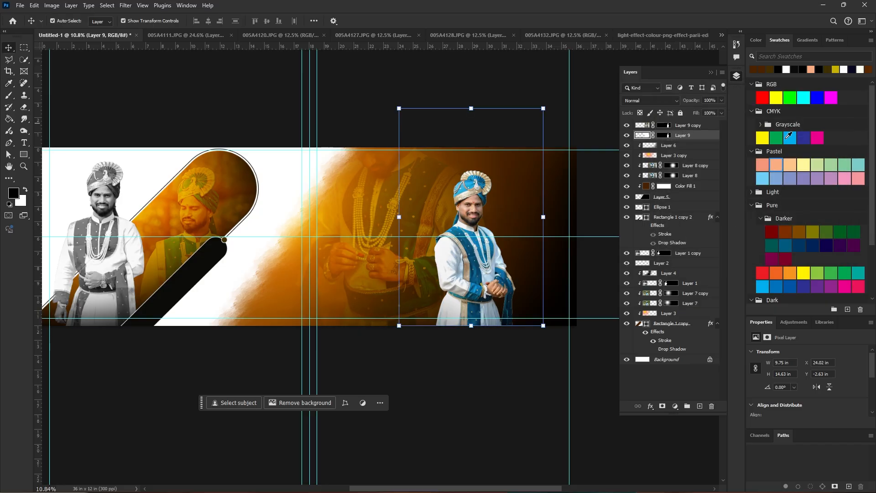
click(551, 421)
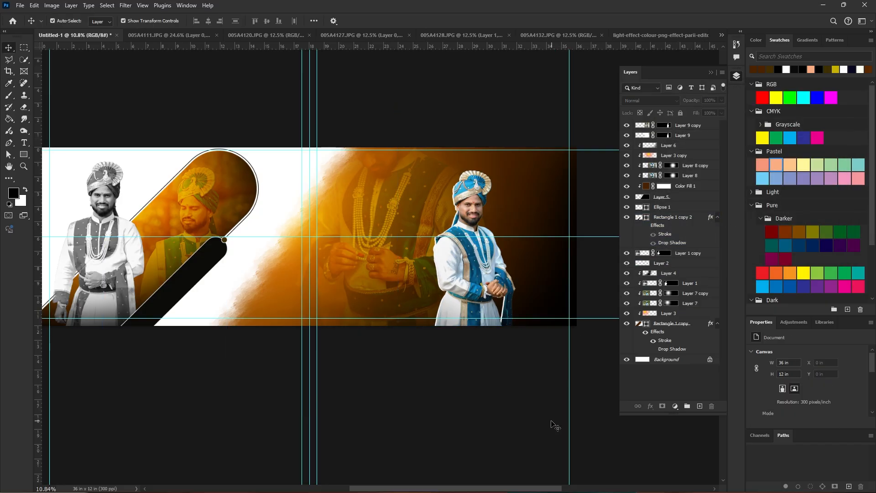
Draw a thin vertical rectangle 0.01 in wide and 7.06 in high near the spread's right edge
click(488, 317)
scroll(542, 222, up, 3)
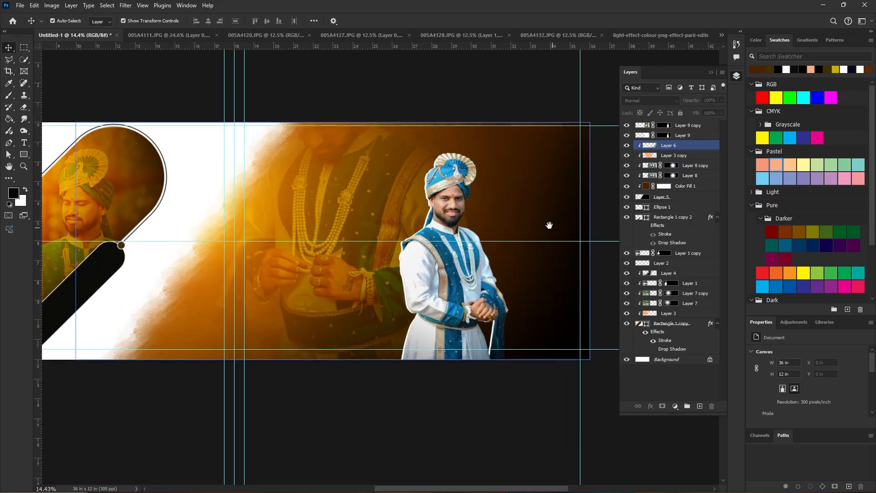
drag(549, 225, 498, 231)
click(23, 154)
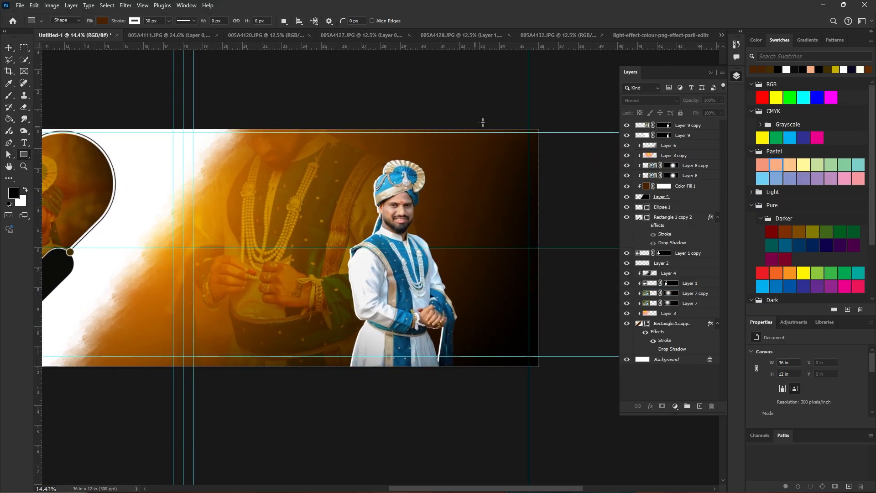
key(v)
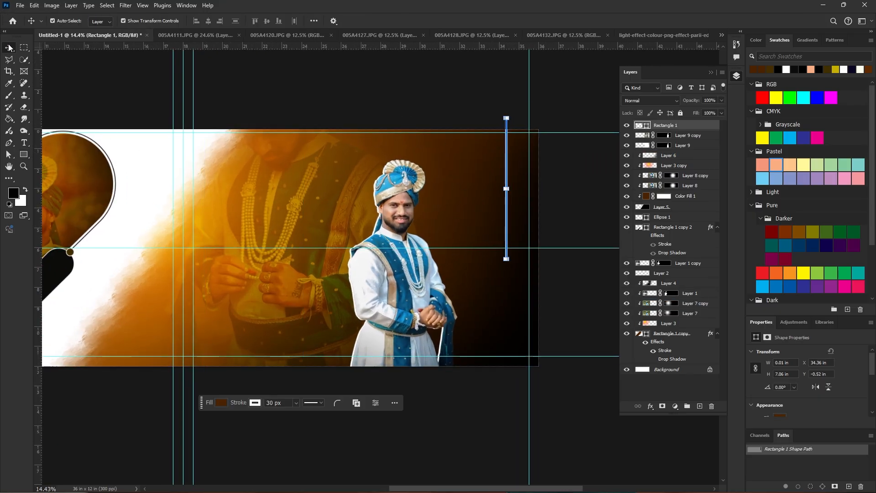
Remove the white stroke from the thin vertical rectangle
click(519, 178)
click(506, 189)
scroll(786, 360, down, 2)
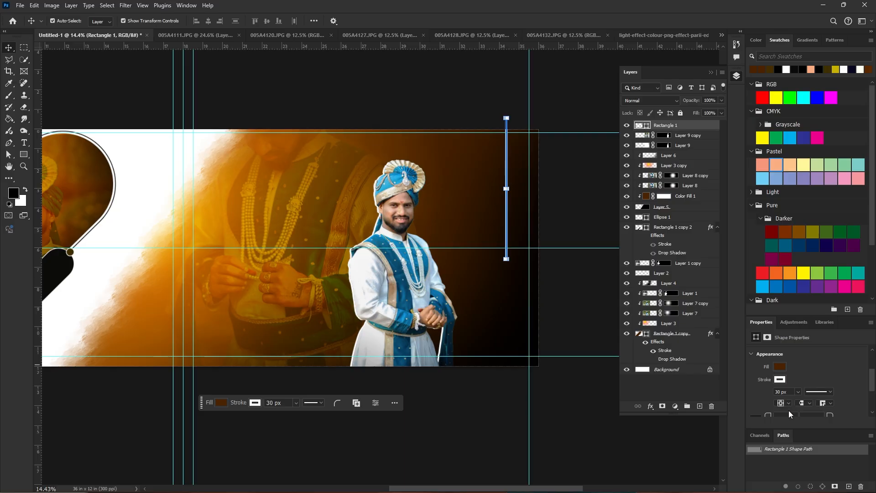
click(780, 379)
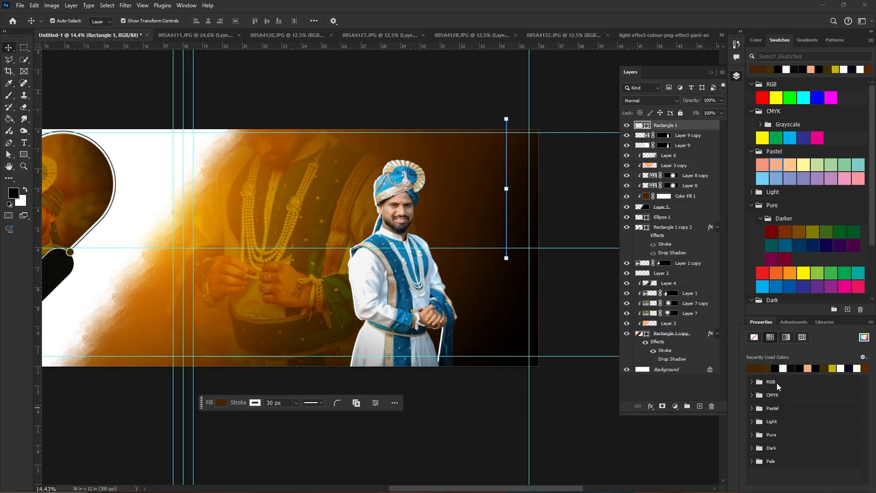
click(575, 328)
click(508, 247)
click(679, 126)
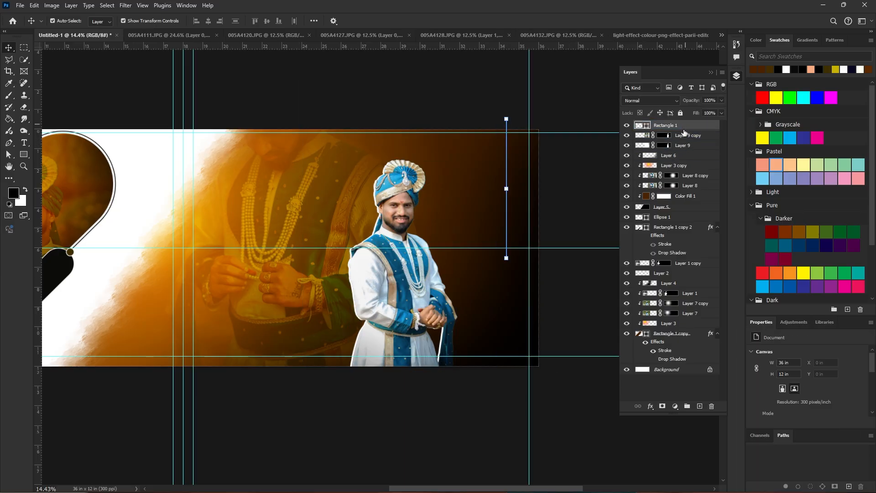
Widen the thin rectangle to 600% of its width and fill it with white
scroll(518, 189, up, 4)
scroll(517, 189, up, 14)
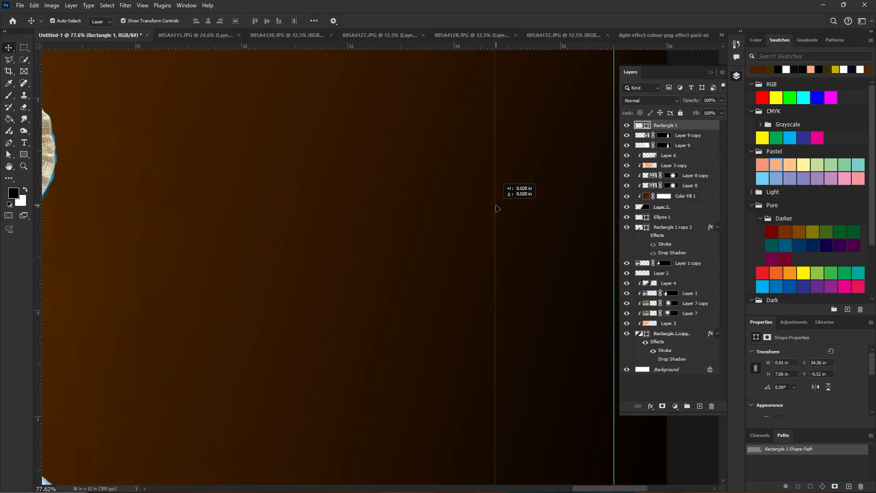
drag(499, 209, 495, 205)
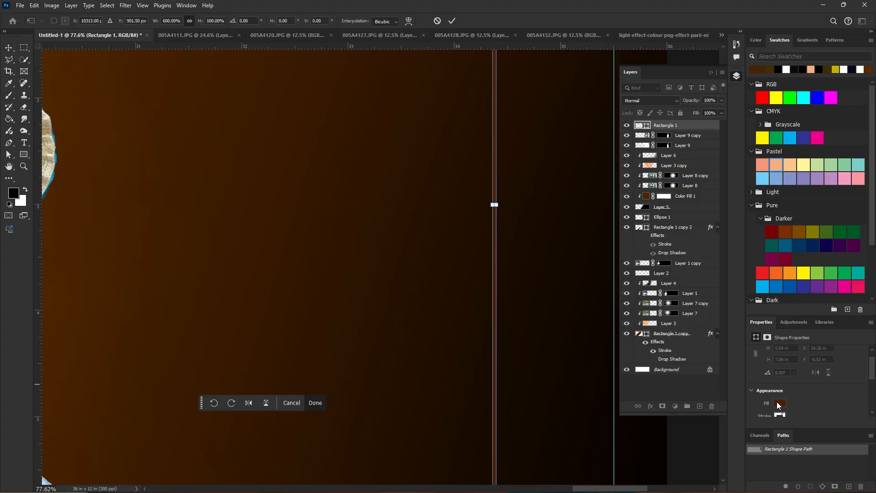
click(8, 51)
click(780, 403)
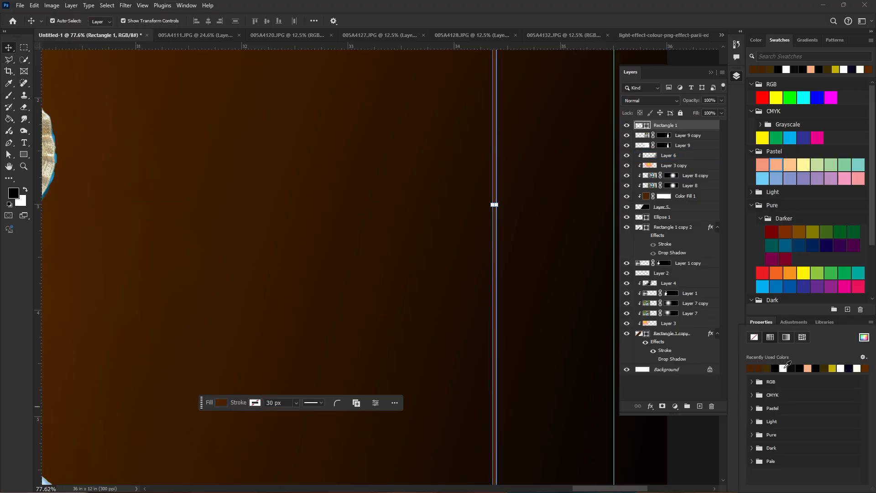
click(784, 367)
scroll(448, 340, down, 13)
click(582, 359)
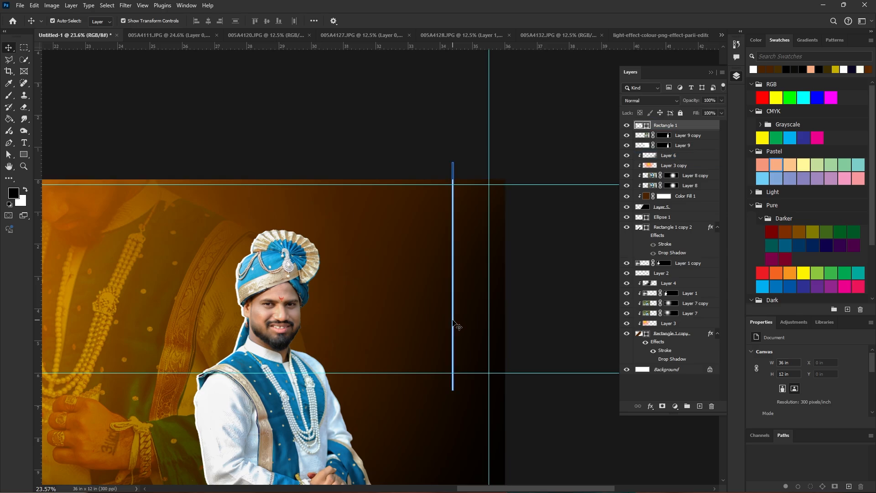
Move the white vertical line up so it extends further past the spread's upper edge, and make it slightly narrower
drag(453, 322, 455, 289)
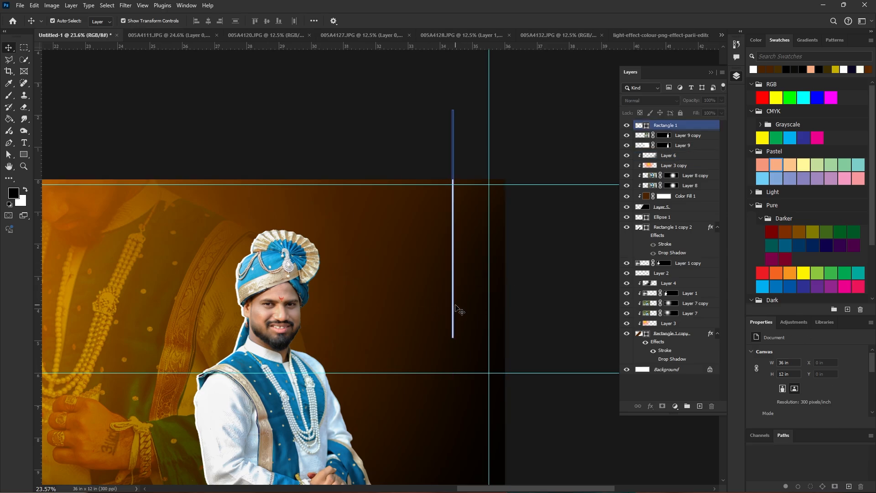
click(454, 307)
scroll(458, 249, up, 12)
drag(443, 164, 440, 164)
key(Return)
scroll(521, 267, down, 9)
click(388, 121)
drag(540, 297, 465, 200)
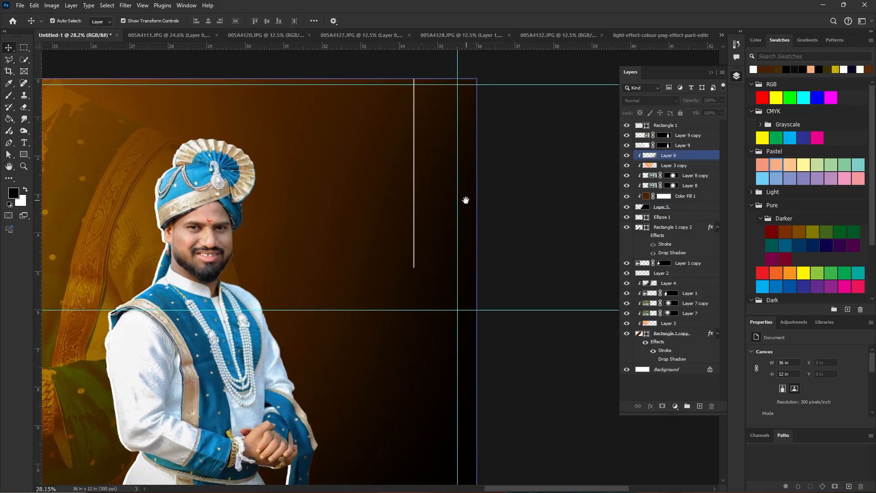
Move the thin white vertical line slightly left and further up past the spread's upper edge
scroll(454, 237, down, 3)
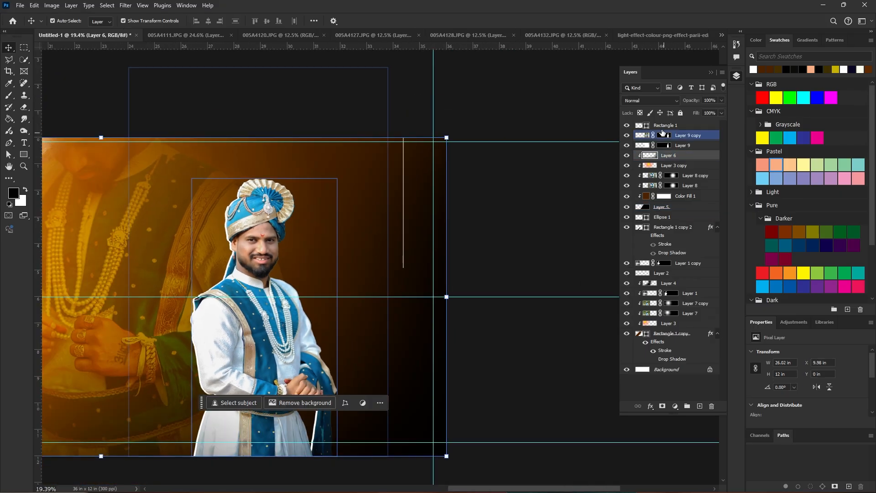
click(404, 255)
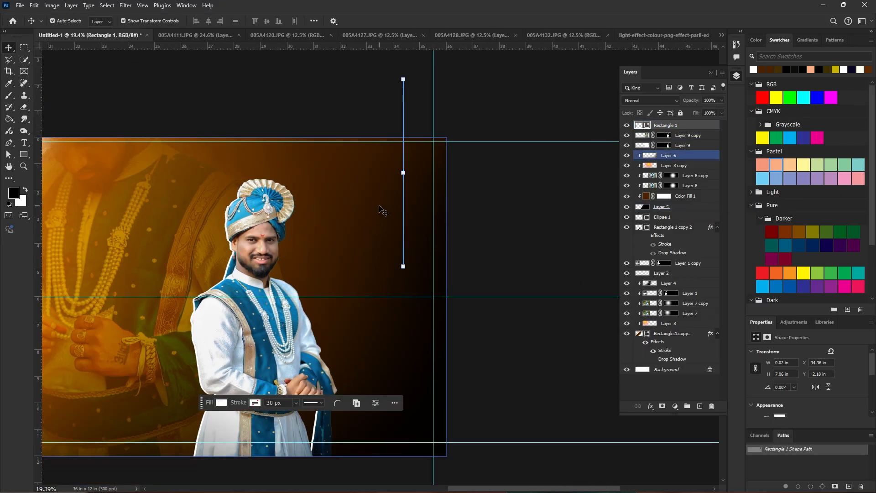
key(ctrl+z)
click(487, 267)
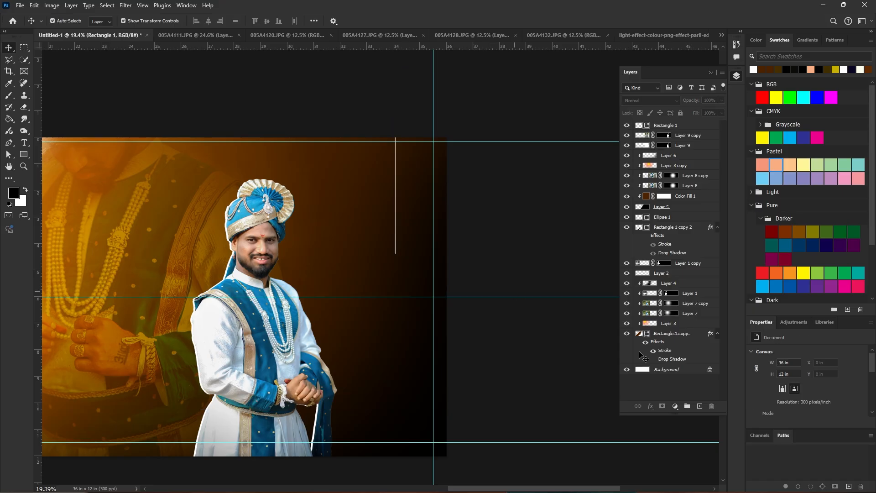
Draw a tall brown rectangle with a 30 px white stroke under the white line and discard the stray tiny rectangle
drag(351, 239, 418, 373)
click(407, 291)
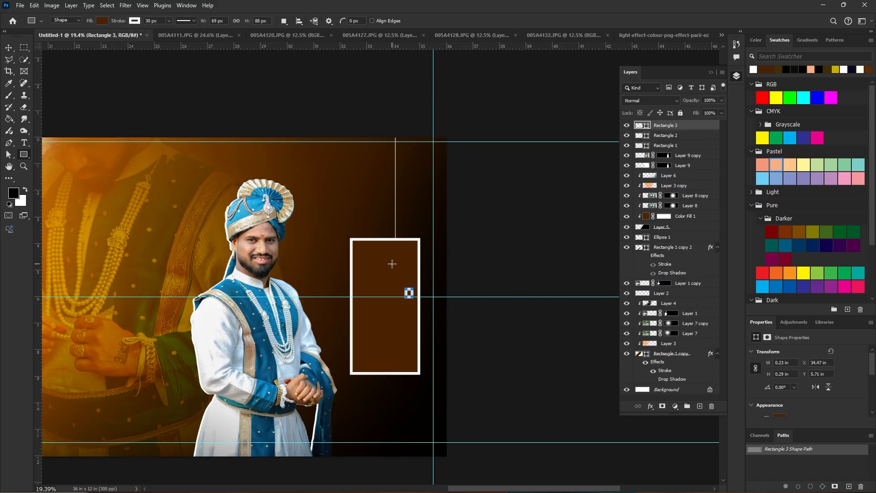
click(744, 232)
click(6, 49)
Resize the white-bordered rectangle to about 2.78 × 4.85 in and position it below the line, inside the right margin guide
drag(393, 264, 402, 260)
drag(395, 369, 395, 358)
drag(360, 295, 353, 295)
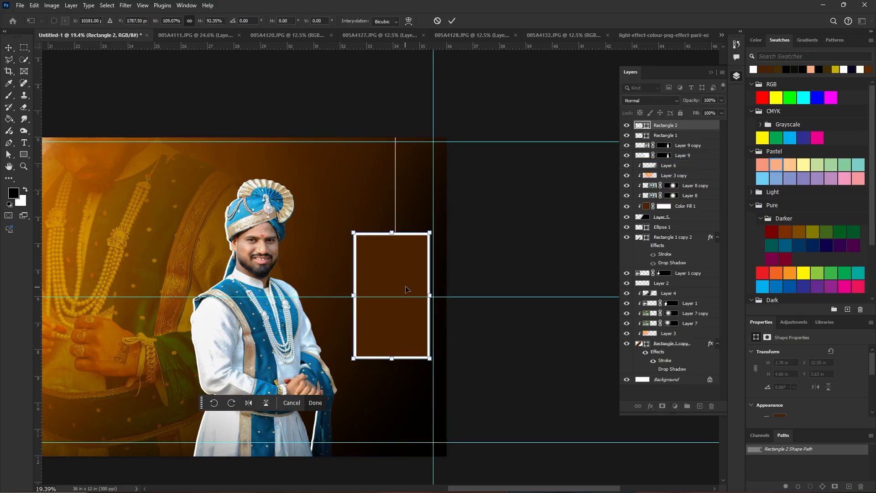
drag(403, 279, 399, 280)
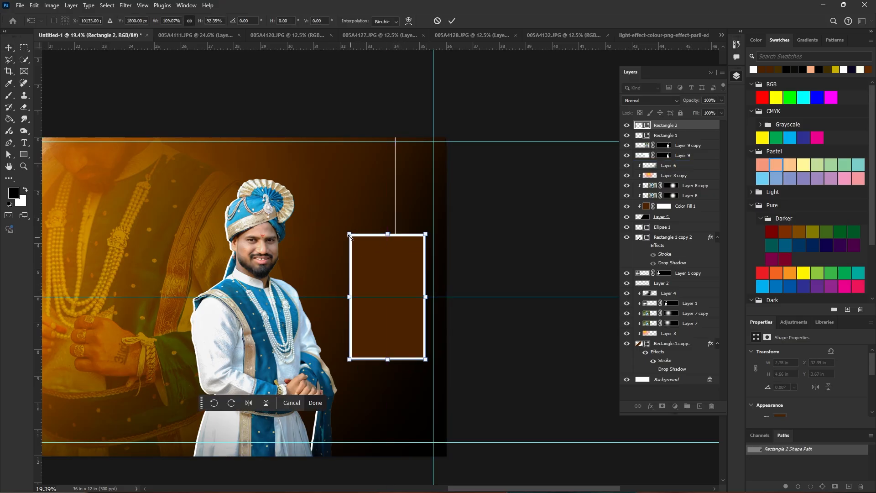
drag(385, 235, 385, 228)
key(Return)
Shift the white vertical line left so it hangs over the middle of the rectangle frame's upper edge
click(675, 137)
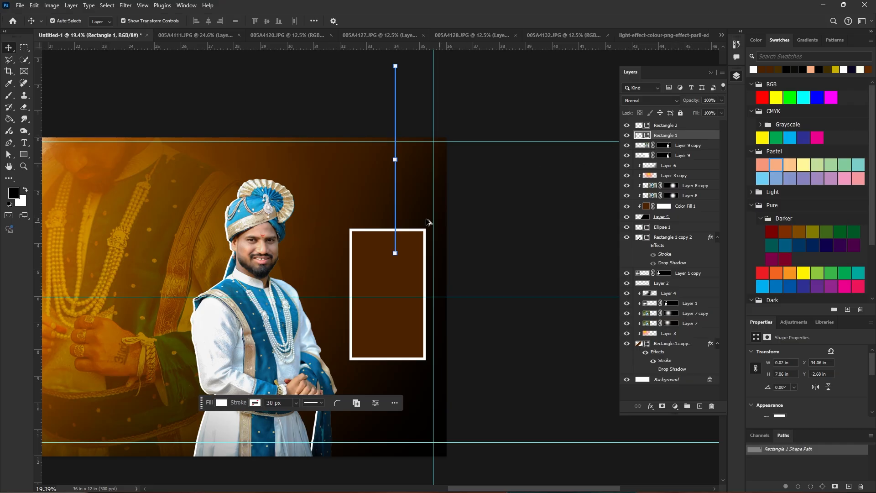
scroll(388, 188, up, 5)
drag(407, 170, 382, 171)
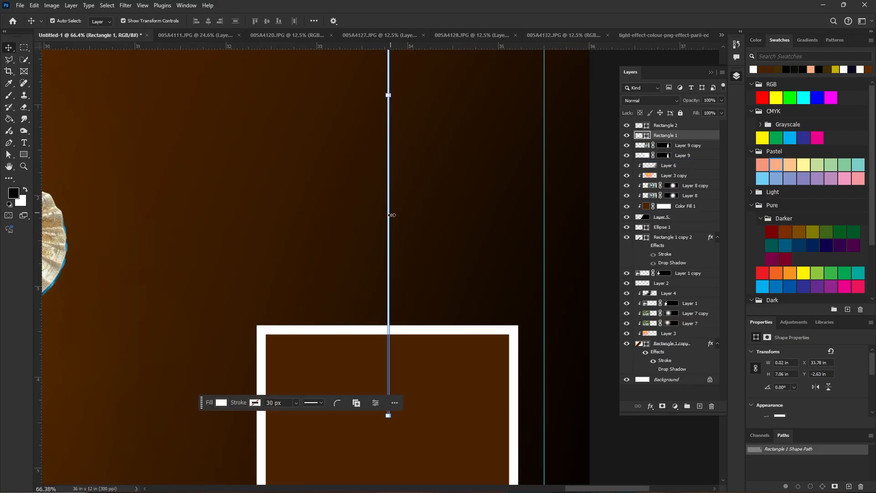
scroll(394, 215, down, 3)
click(410, 301)
scroll(410, 301, down, 2)
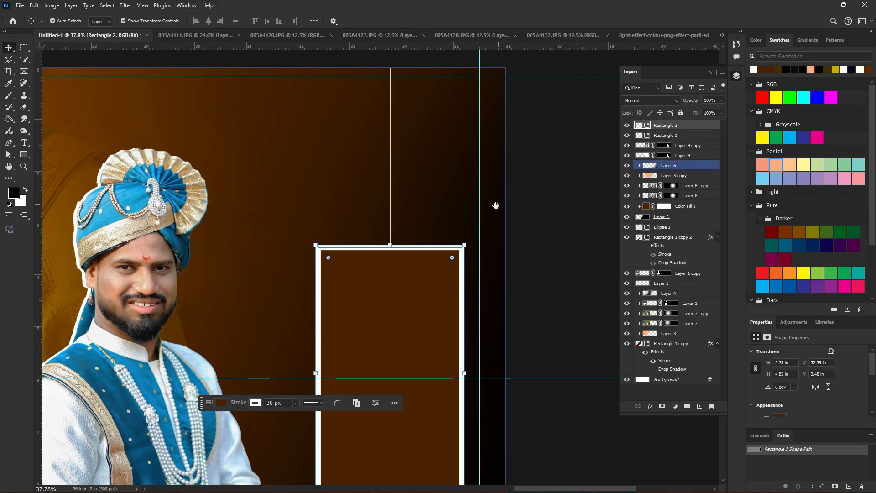
drag(495, 206, 489, 190)
right_click(24, 155)
click(55, 167)
drag(263, 182, 284, 200)
key(v)
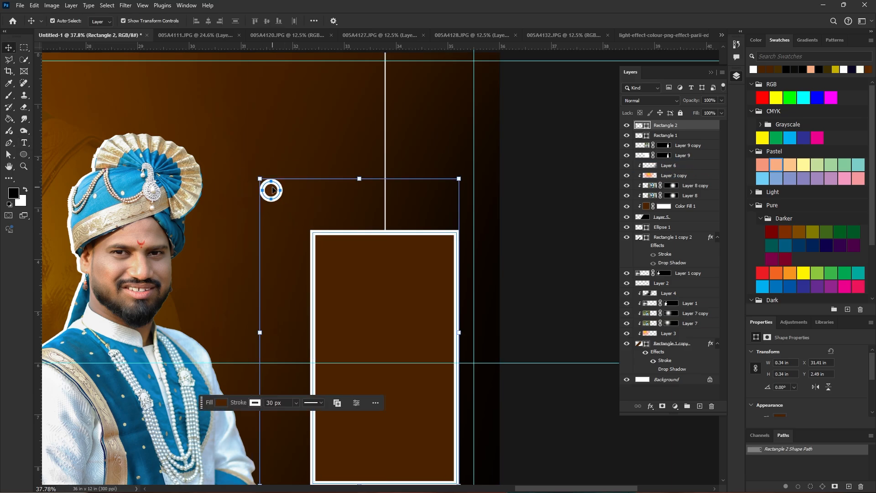
key(ctrl+z)
Draw a small white-stroked circle, place it where the line meets the rectangle frame, and scale it down to about 0.39 in
click(27, 156)
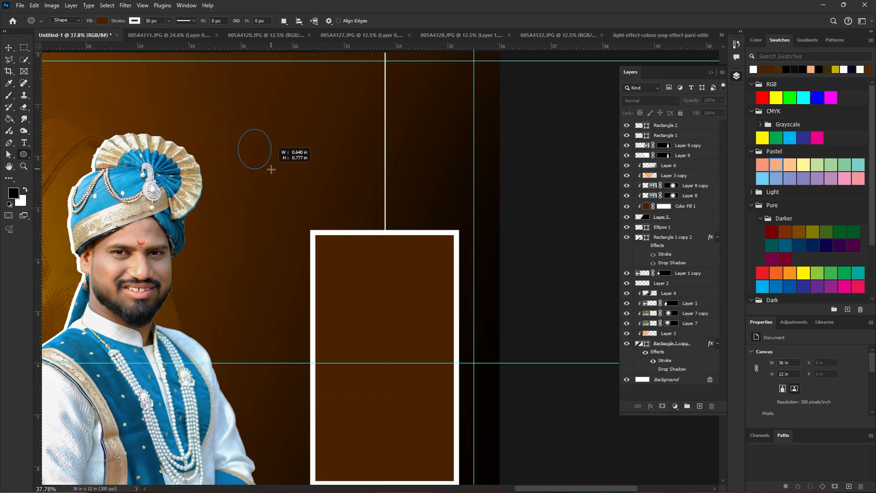
key(v)
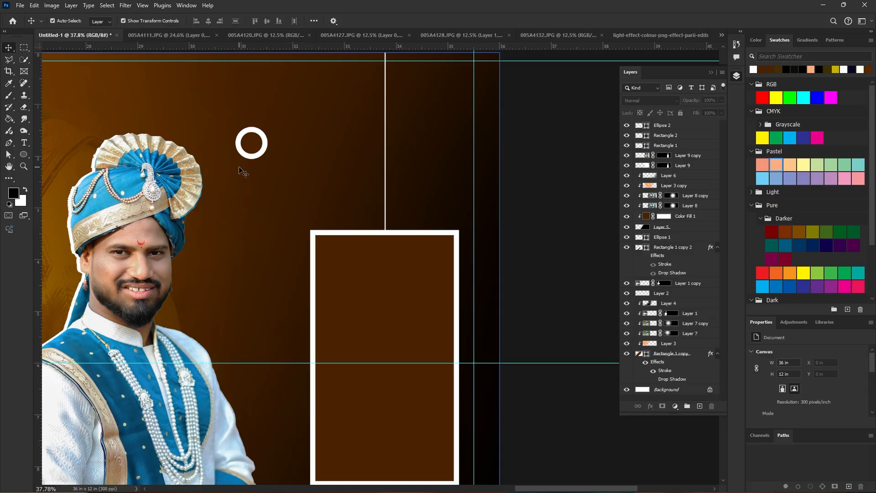
drag(245, 154, 379, 241)
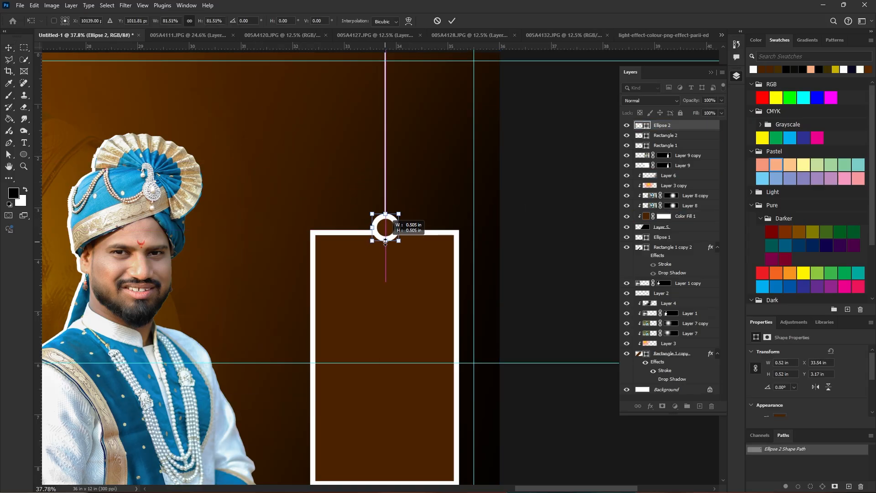
key(ctrl+t)
key(Return)
click(530, 399)
Change the rectangle frame's fill color to black, 000000
scroll(404, 379, down, 5)
click(405, 379)
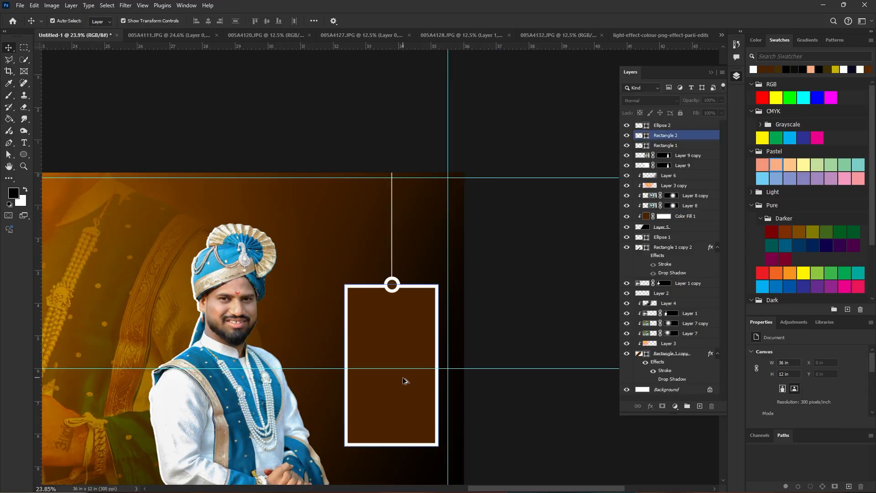
double_click(646, 137)
drag(144, 385, 108, 402)
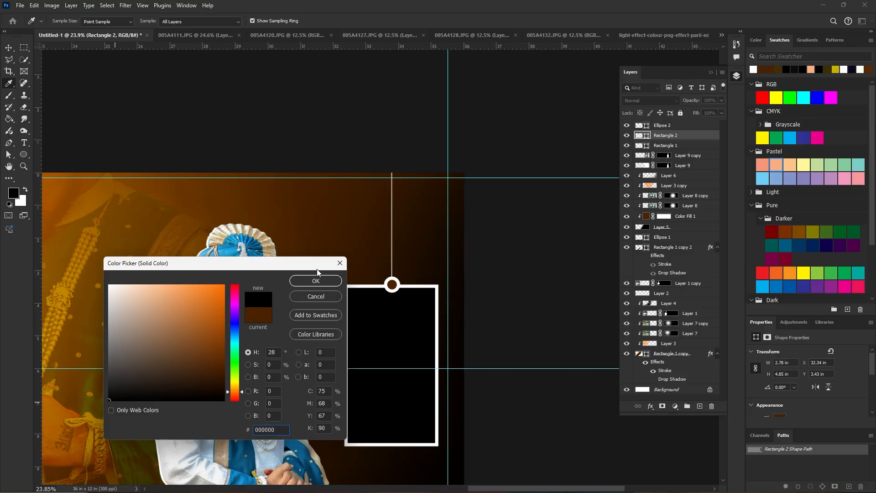
click(316, 279)
click(547, 336)
Bring the groom photo from 005A4132.JPG into the spread above the rectangle and clip it to that frame
drag(507, 431, 492, 297)
scroll(488, 295, down, 3)
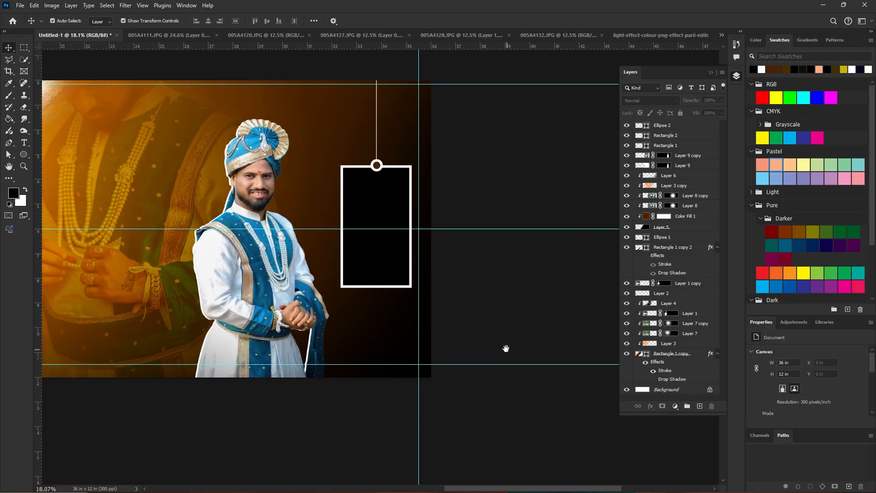
click(397, 269)
click(359, 36)
click(502, 35)
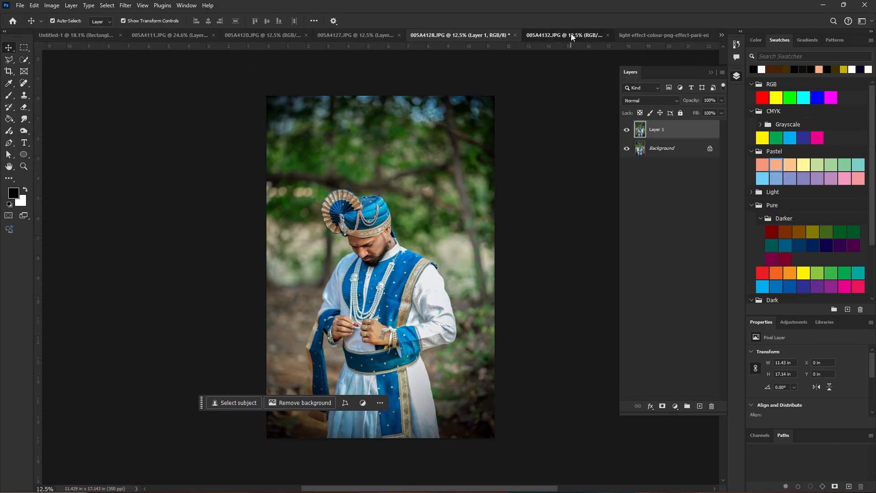
click(561, 35)
drag(661, 129, 505, 214)
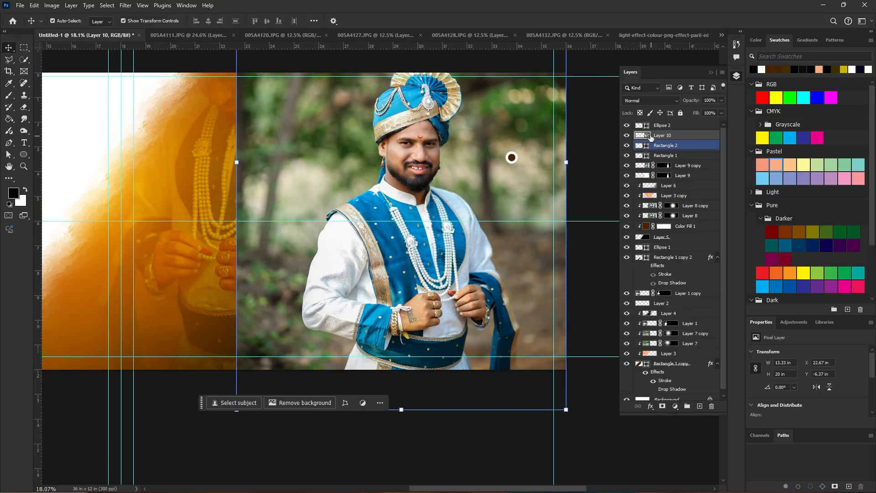
key(ctrl+z)
alt+click(656, 141)
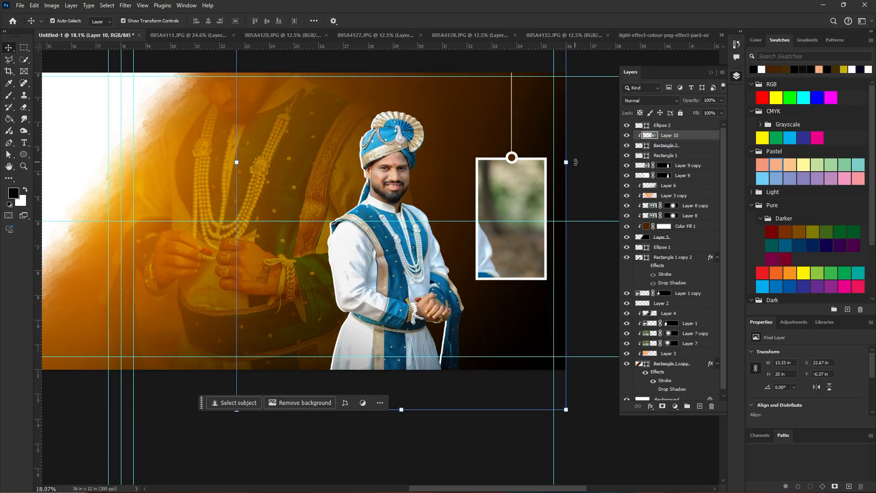
Scale the clipped groom photo to about 4.54 × 6.81 in and position it so the groom fills the rectangle frame
click(559, 191)
click(532, 200)
drag(564, 161, 344, 219)
drag(310, 191, 518, 233)
drag(443, 214, 460, 216)
drag(510, 220, 512, 256)
drag(506, 142, 506, 115)
drag(505, 181, 505, 182)
drag(541, 205, 544, 206)
key(Return)
click(666, 125)
click(654, 101)
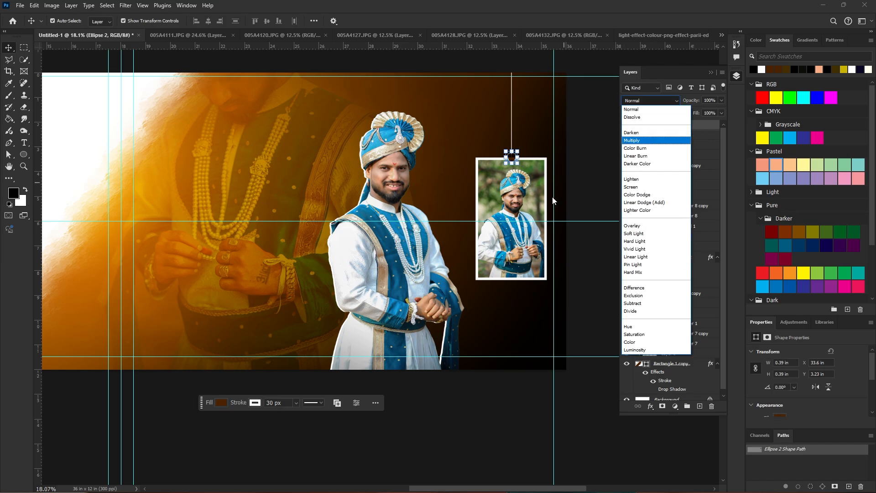
click(646, 185)
key(ctrl+z)
Set the clipped groom photo's blend mode to Luminosity
click(649, 101)
click(654, 350)
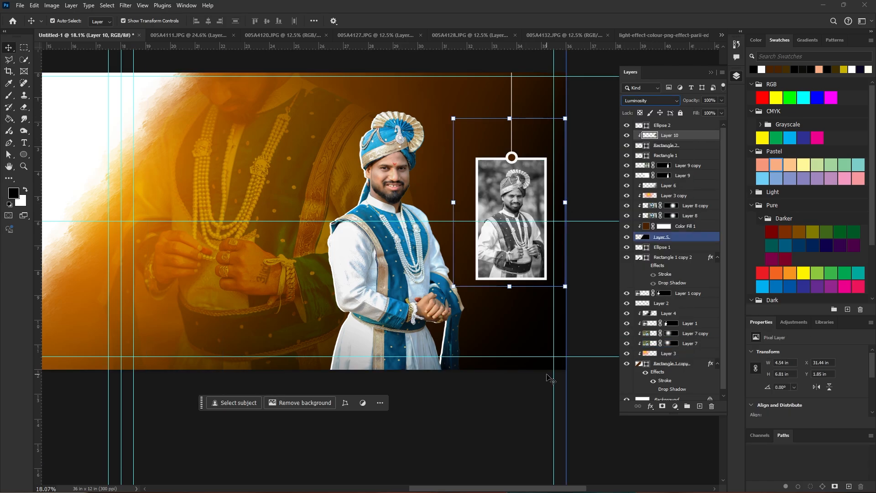
click(547, 378)
Move the standing groom cut-out and its underlying copy left together, further away from the framed photo
scroll(502, 384, down, 5)
drag(434, 390, 441, 305)
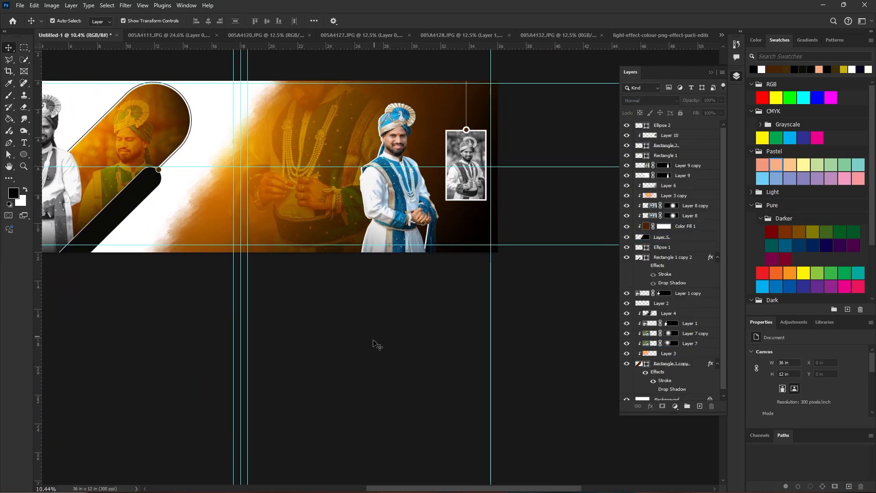
click(402, 224)
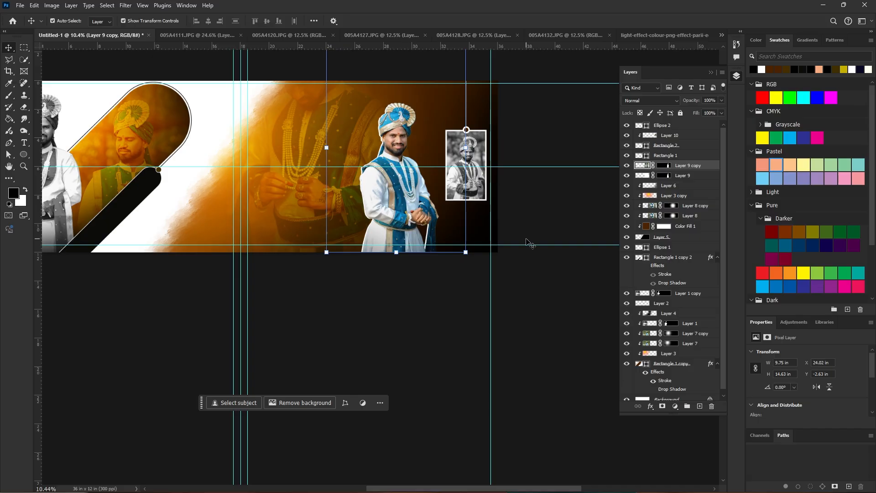
shift+click(697, 177)
key(shift+Left)
key(shift+Left)
key(shift+Left)
key(shift+Left)
key(shift+Left)
key(shift+Left)
key(shift+Left)
key(shift+Left)
key(shift+Left)
key(shift+Left)
key(shift+Left)
key(shift+Left)
key(shift+Left)
key(shift+Left)
key(shift+Left)
key(shift+Left)
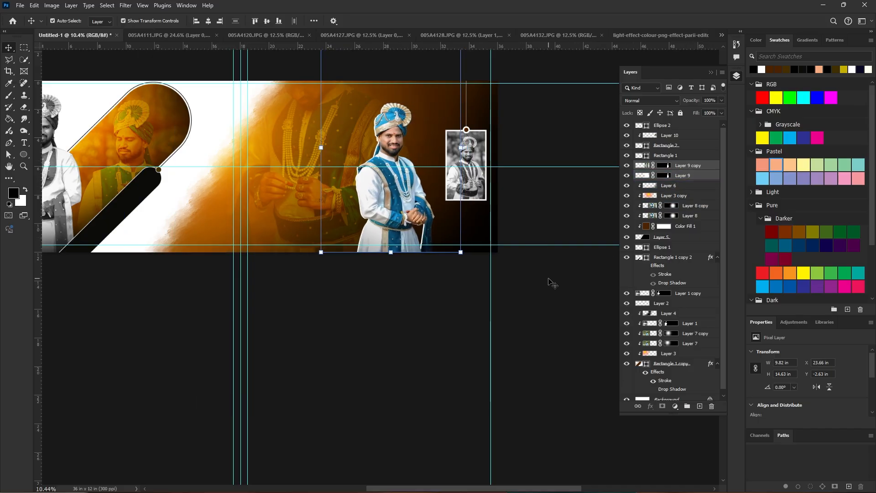
key(shift+Left)
key(shift+Left)
key(shift+Left)
key(shift+Left)
key(shift+Left)
click(414, 224)
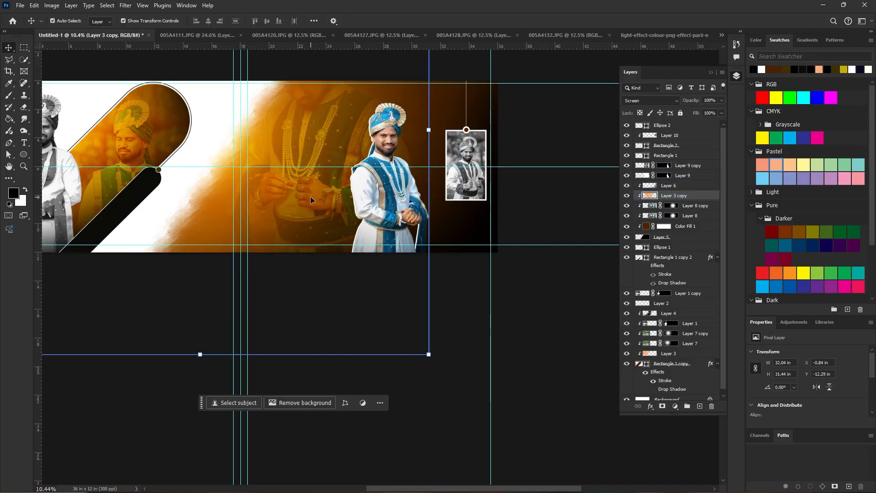
click(414, 223)
click(538, 236)
click(413, 219)
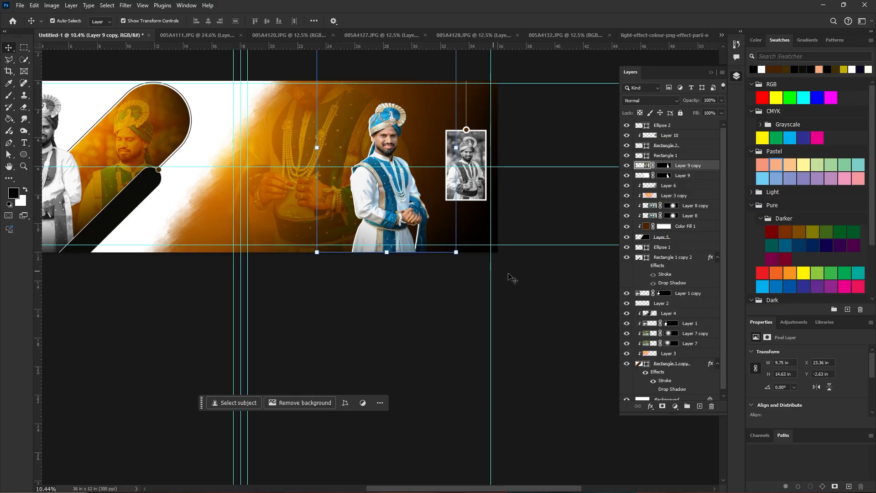
Insert a horizontal placeholder text line between the standing groom and the framed photo
drag(516, 273, 548, 276)
scroll(478, 242, up, 8)
click(573, 309)
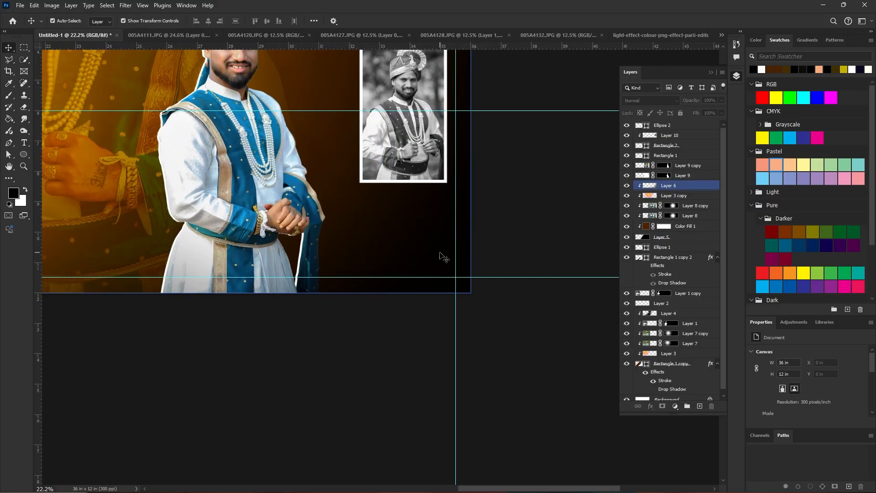
drag(443, 256, 449, 279)
click(24, 143)
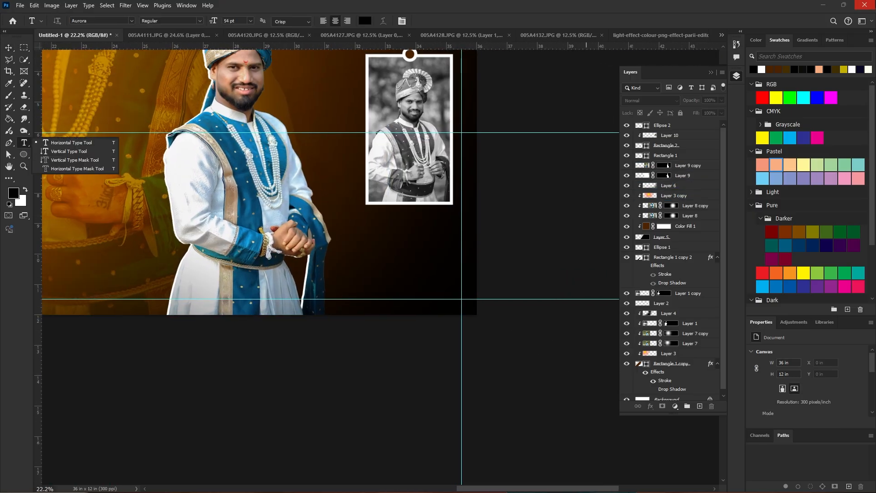
click(300, 156)
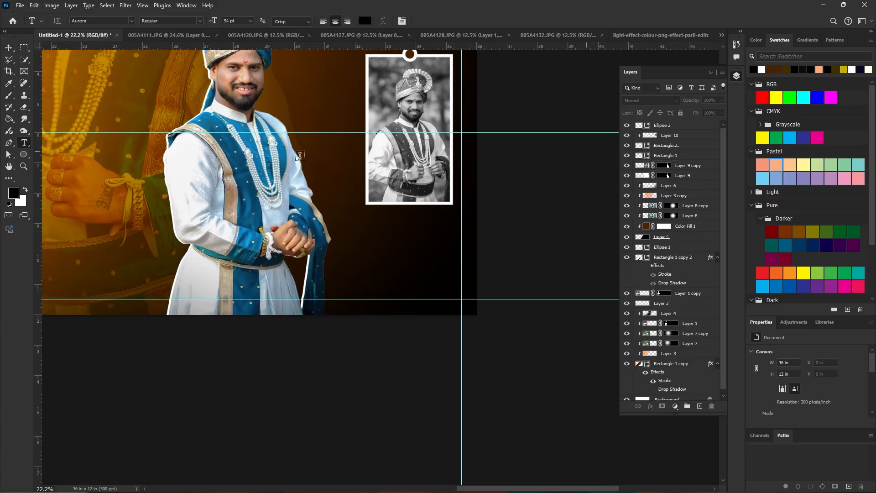
Set the placeholder text's font to BN Nautic Grotesk Bold and replace its wording with "Groom"
click(132, 21)
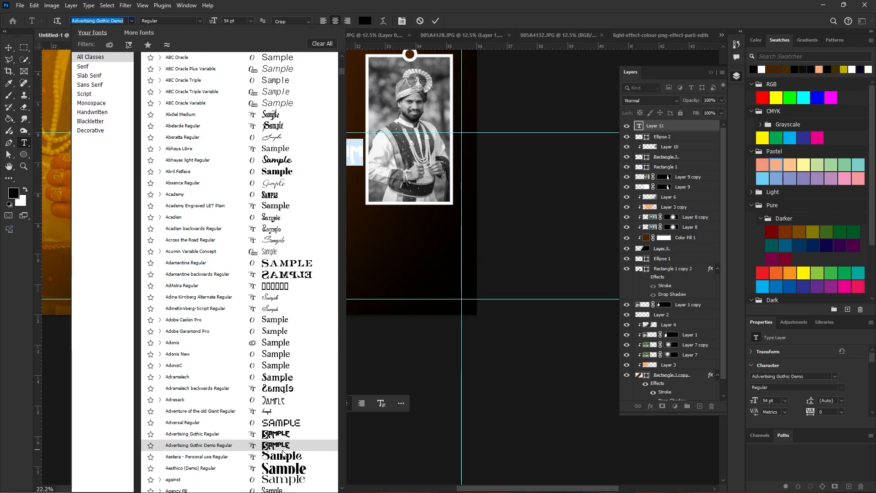
key(Down)
key(Down)
key(Down)
key(Down)
key(Down)
key(Down)
key(Down)
key(Down)
key(Down)
key(Down)
key(Down)
key(Down)
key(Down)
key(Down)
key(Down)
key(Down)
key(Down)
key(Down)
key(Down)
key(Down)
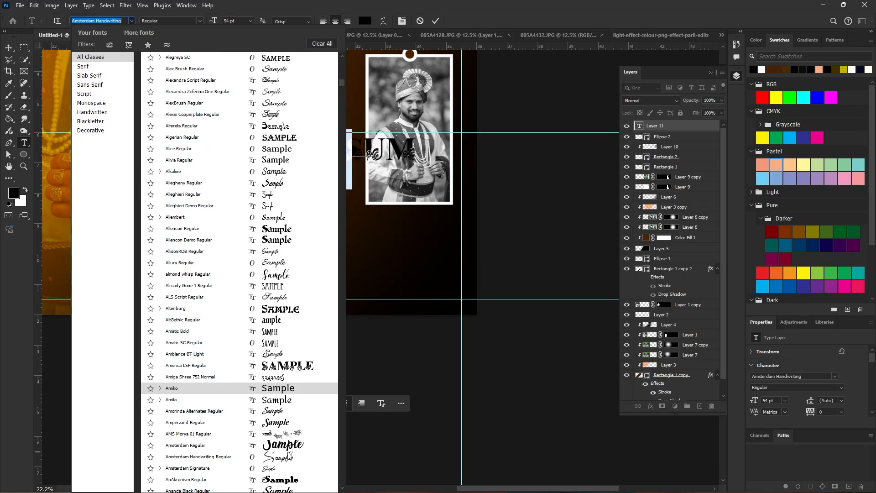
key(Down)
key(Down)
key(Down)
key(Down)
key(Down)
key(Down)
key(Down)
key(Down)
key(Down)
key(Down)
key(Down)
key(Down)
key(Down)
key(Down)
key(Down)
key(Down)
key(Down)
key(Down)
key(Down)
key(Down)
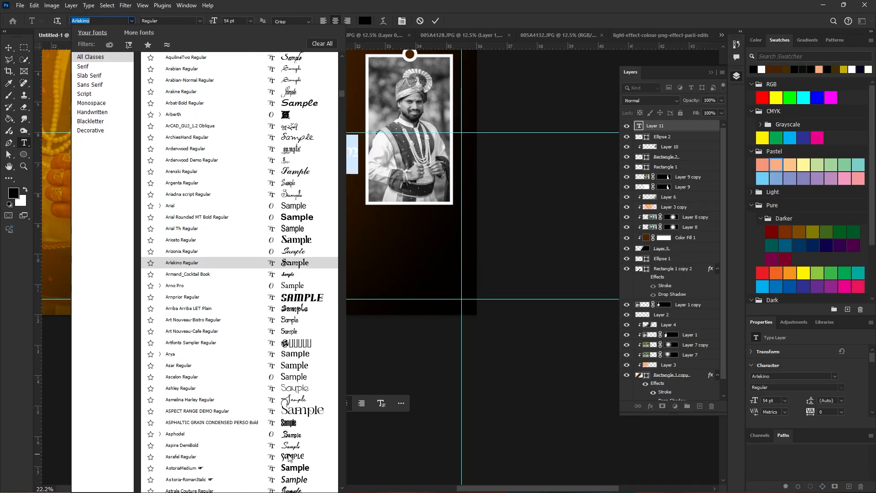
key(Down)
key(Down)
key(Down)
key(Down)
key(Down)
key(Down)
key(Down)
key(Down)
key(Down)
key(Down)
key(Down)
key(Down)
key(Down)
key(Down)
key(Down)
key(Down)
key(Down)
key(Down)
key(Down)
key(Down)
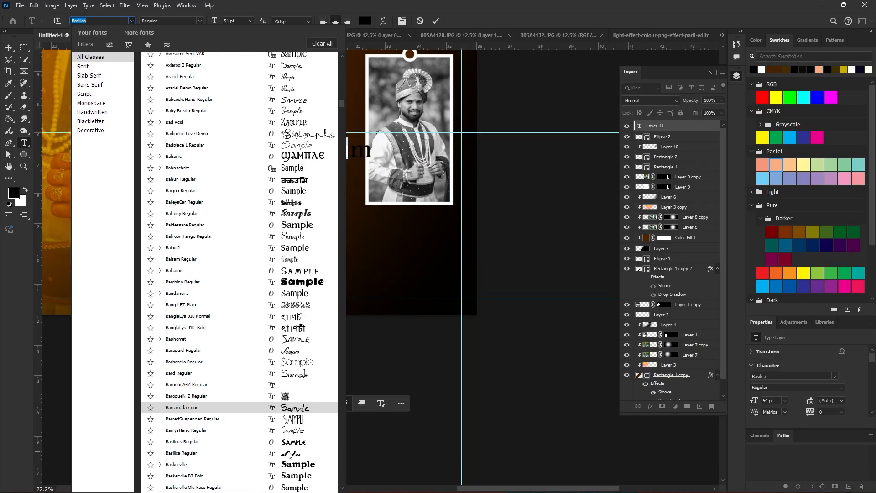
key(Down)
key(Down)
key(Down)
key(Down)
key(Down)
key(Down)
key(Down)
key(Down)
key(Down)
key(Down)
key(Down)
key(Down)
key(Down)
key(Down)
key(Down)
key(Down)
key(Down)
key(Down)
key(Down)
key(Down)
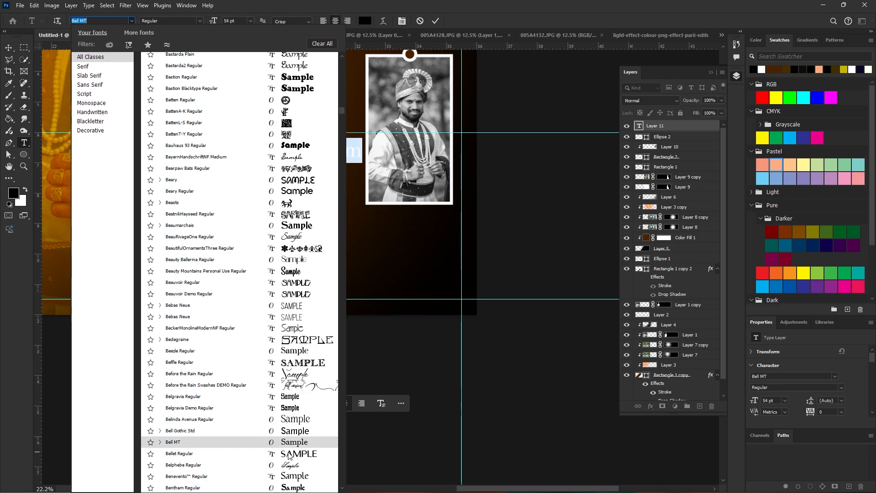
key(Down)
key(Down)
key(Down)
key(Down)
key(Down)
key(Down)
key(Down)
key(Down)
key(Down)
key(Down)
key(Down)
key(Down)
key(Down)
key(Down)
key(Down)
key(Down)
key(Down)
key(Down)
key(Down)
key(Down)
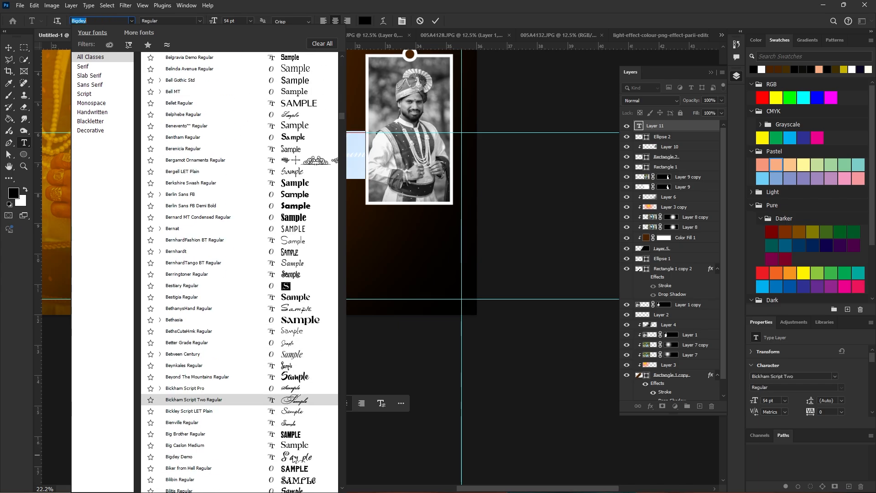
key(Down)
key(Down)
key(Down)
key(Down)
key(Down)
key(Down)
key(Down)
key(Down)
key(Down)
key(Down)
key(Down)
key(Down)
key(Down)
key(Down)
key(Down)
key(Down)
key(Down)
key(Down)
key(Down)
key(Down)
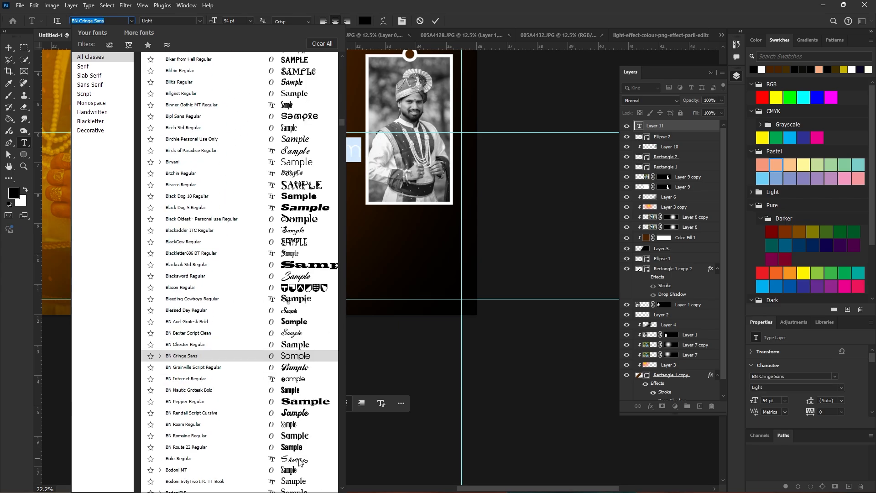
scroll(297, 457, down, 3)
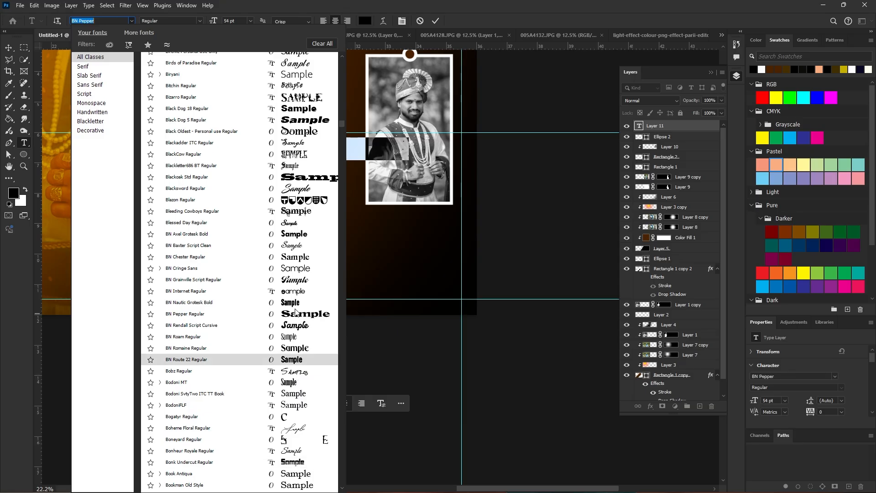
click(294, 302)
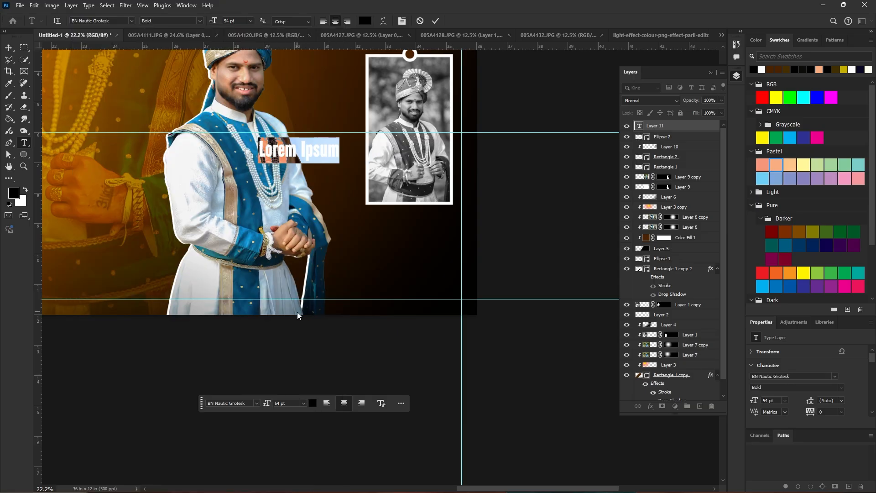
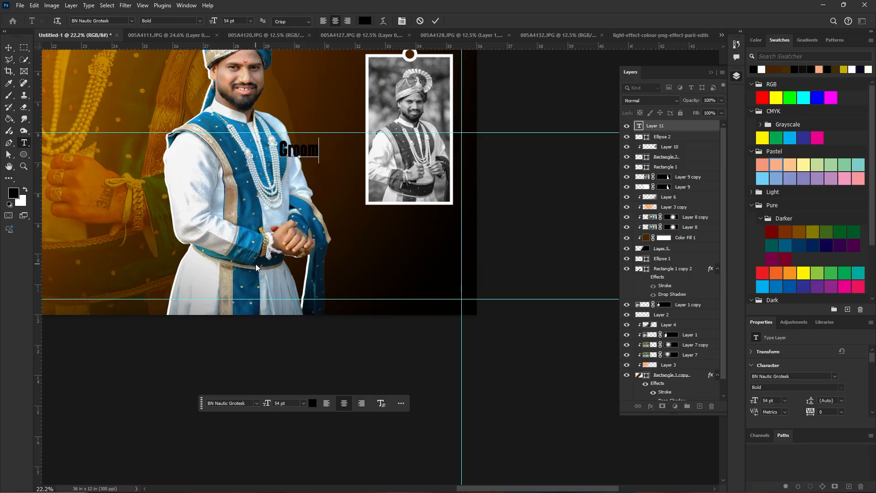
Scale the Groom text up to about 109 pt and place it below the framed black-and-white photo
key(ctrl+a)
click(8, 47)
key(ctrl+t)
drag(319, 150, 354, 151)
drag(340, 152, 423, 249)
click(434, 395)
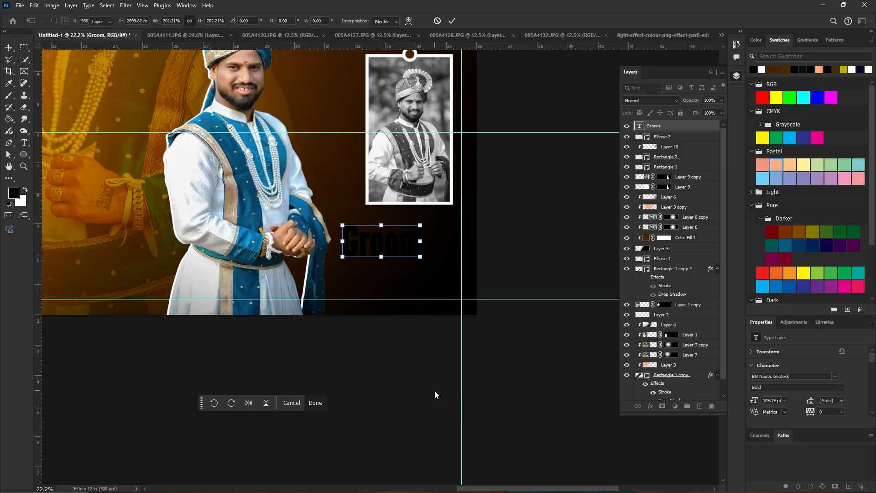
Change the Groom text's colour to pale yellow
scroll(815, 395, down, 1)
click(823, 393)
click(234, 384)
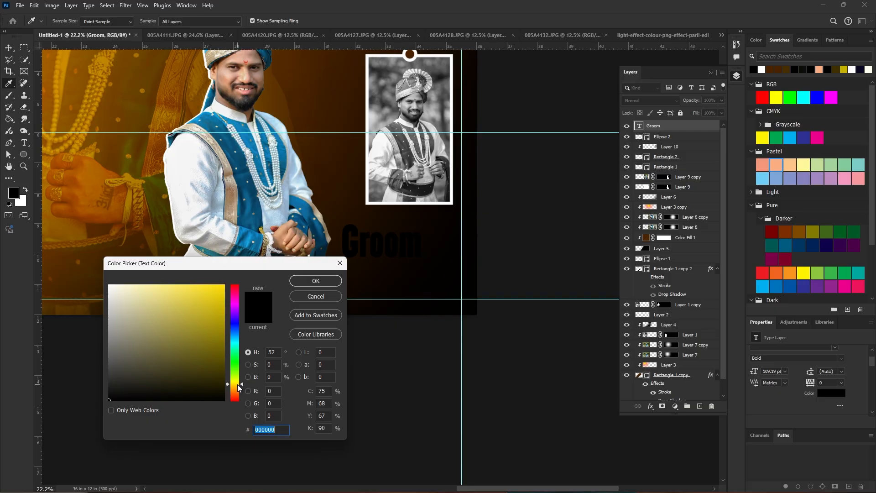
click(145, 284)
click(302, 283)
Enlarge the Groom text to about 118 pt and duplicate it above the original, overlapping the lower part of the framed photo
drag(402, 242, 17, 4)
key(ctrl+t)
click(572, 397)
Set the duplicated text's font to Poppins Medium and replace its wording with "Handsome"
click(24, 142)
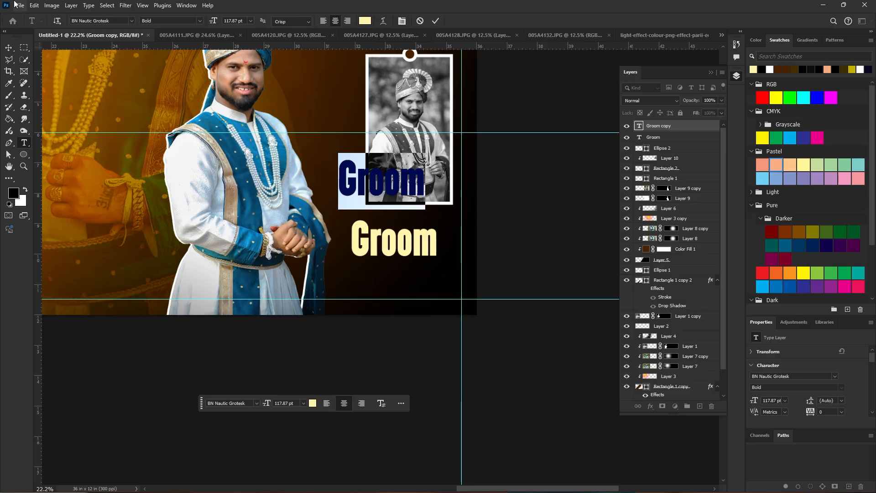
click(132, 20)
click(315, 107)
click(200, 20)
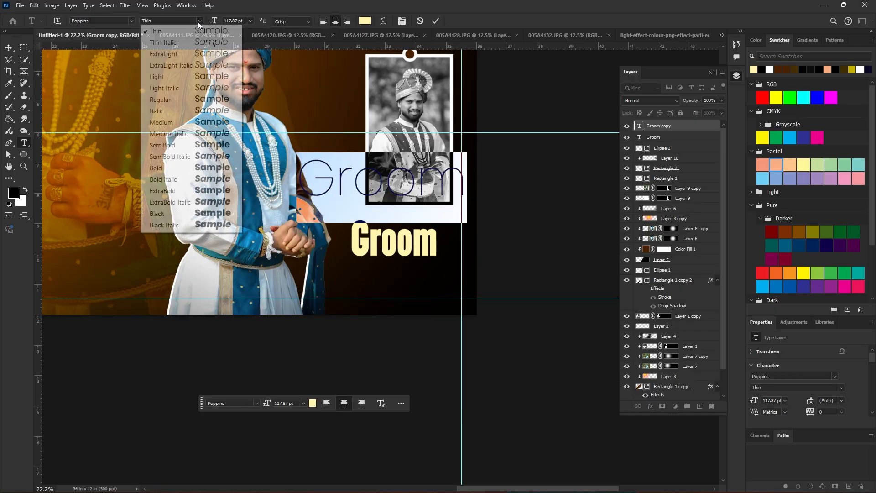
click(217, 127)
text(H)
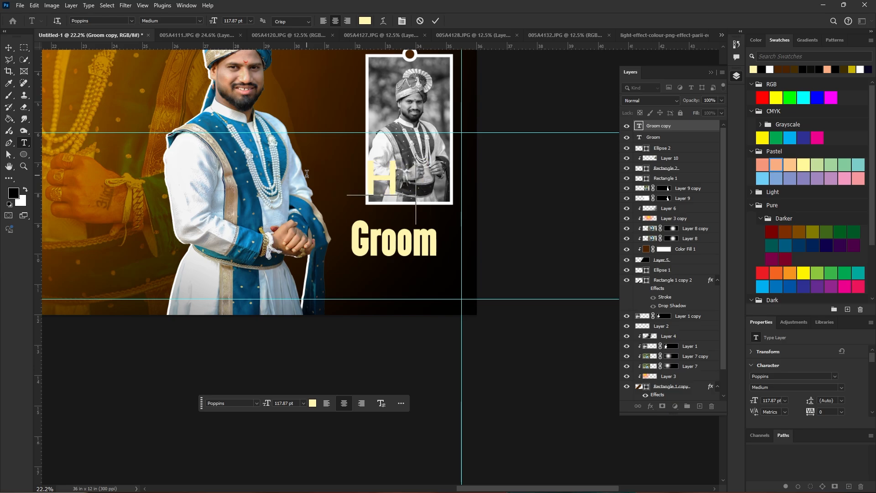
text(Andsome)
Scale the Handsome text down to about 24 pt and place it over the upper right part of the Groom text
click(7, 50)
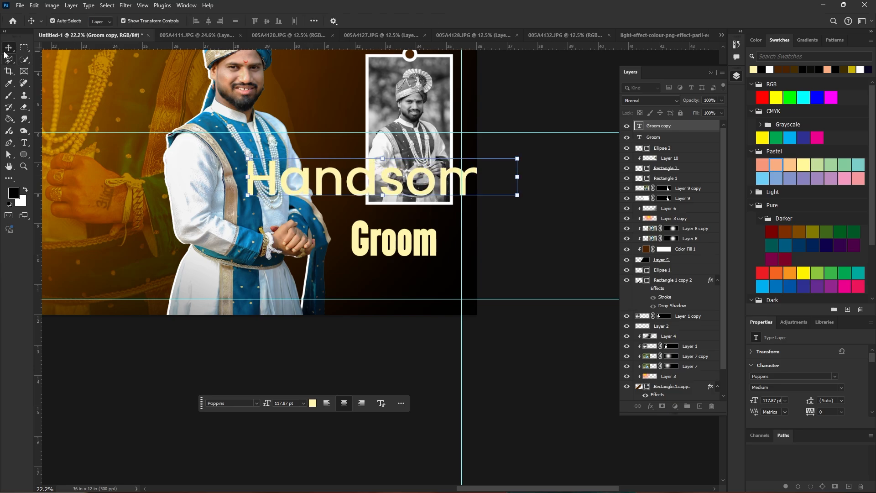
drag(517, 177, 292, 219)
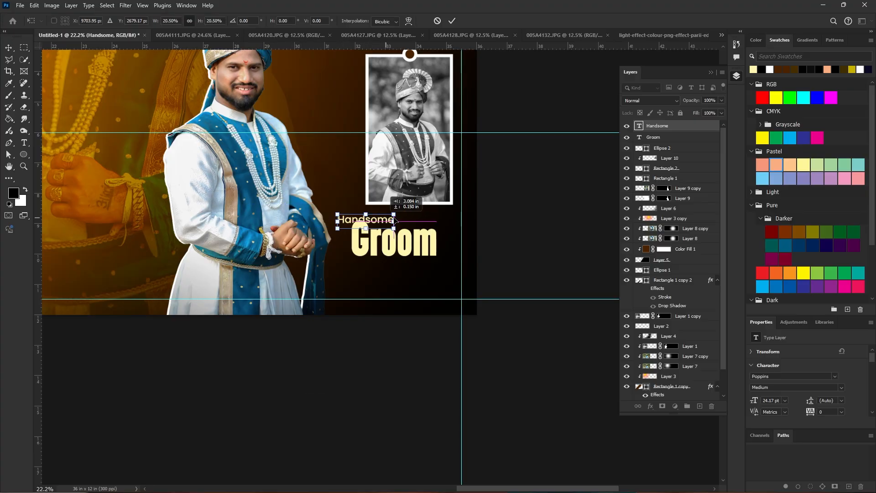
drag(424, 227, 425, 227)
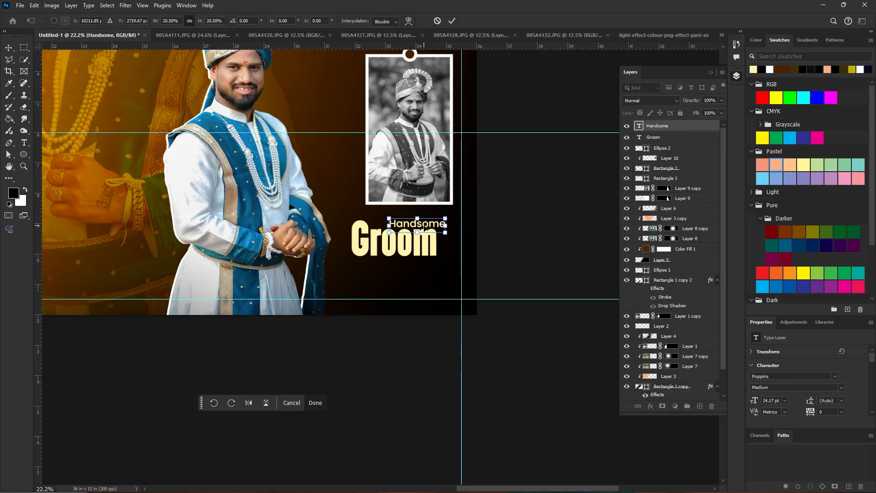
scroll(411, 232, up, 1)
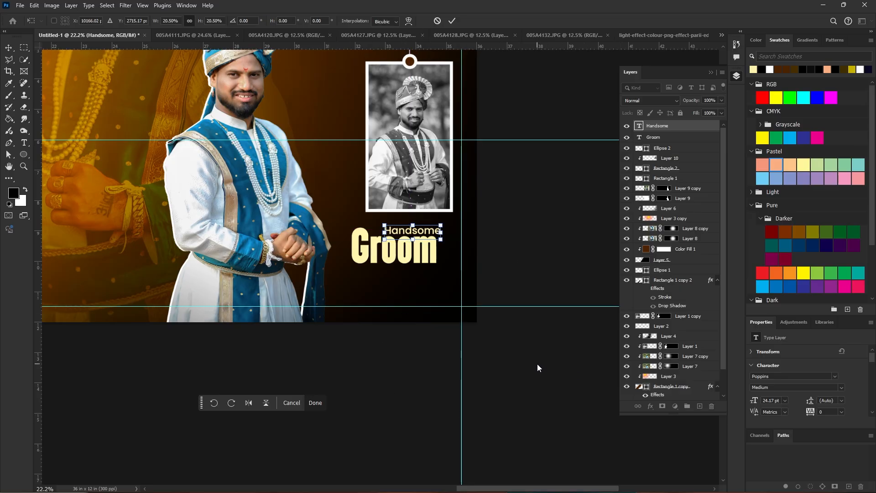
Change the Handsome text's colour to white
scroll(829, 392, down, 2)
click(8, 50)
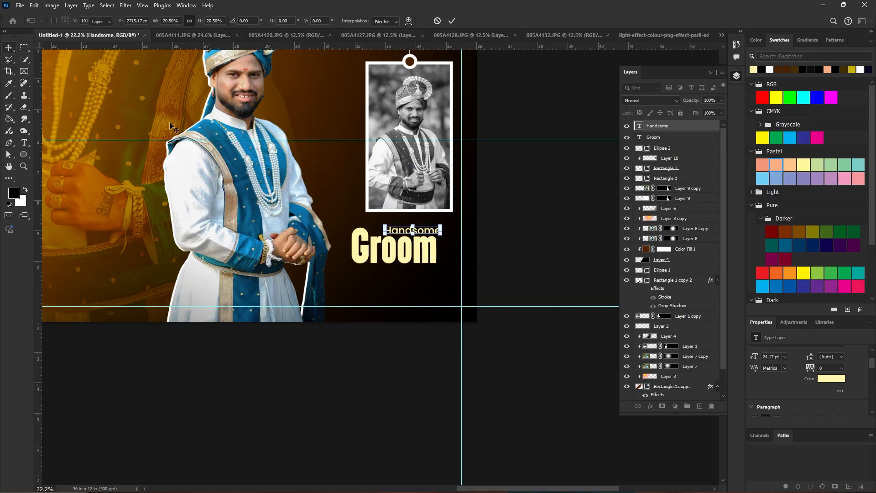
click(830, 379)
click(312, 280)
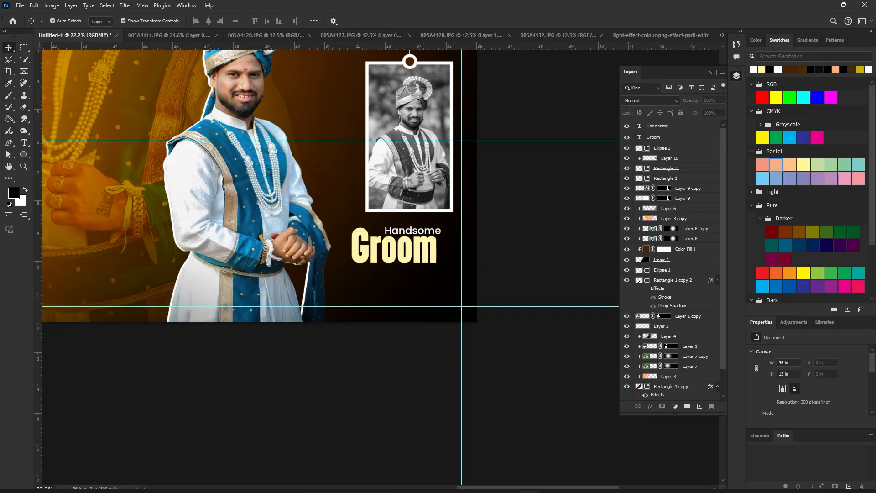
Browse for a file to open, going into the ps data, design, Text and nested Text folders
key(ctrl+o)
click(27, 337)
click(45, 339)
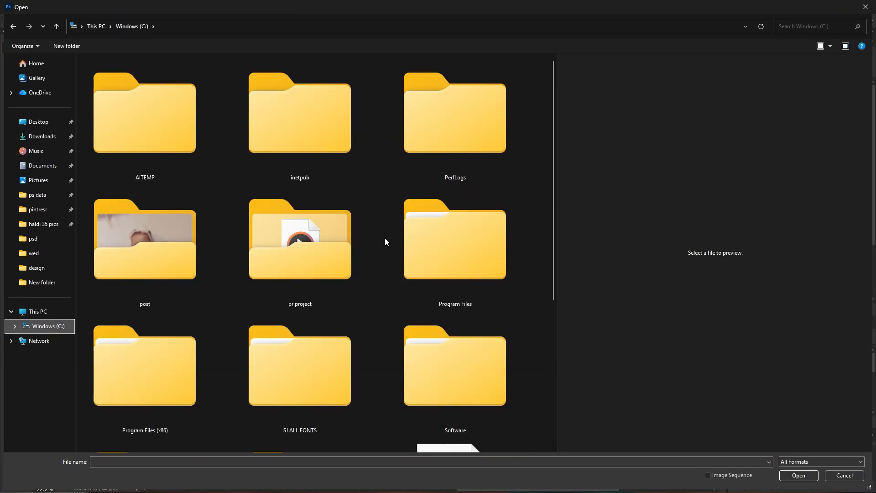
double_click(129, 266)
click(37, 194)
click(512, 94)
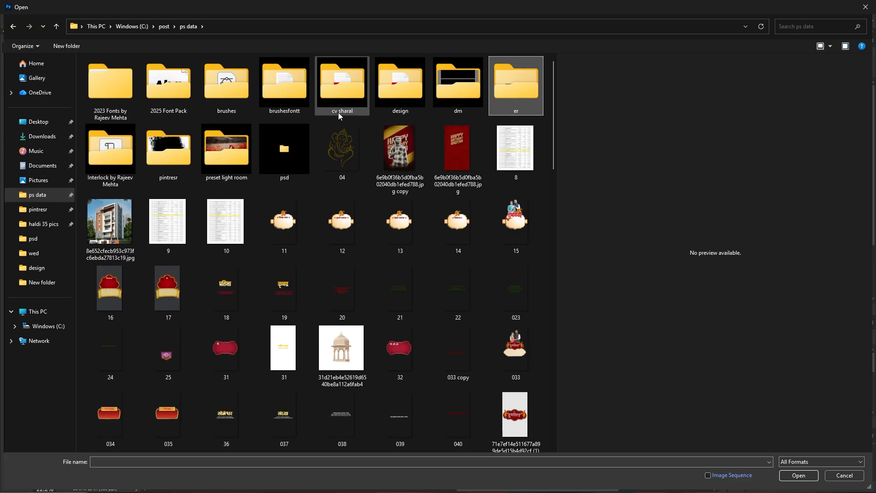
click(393, 111)
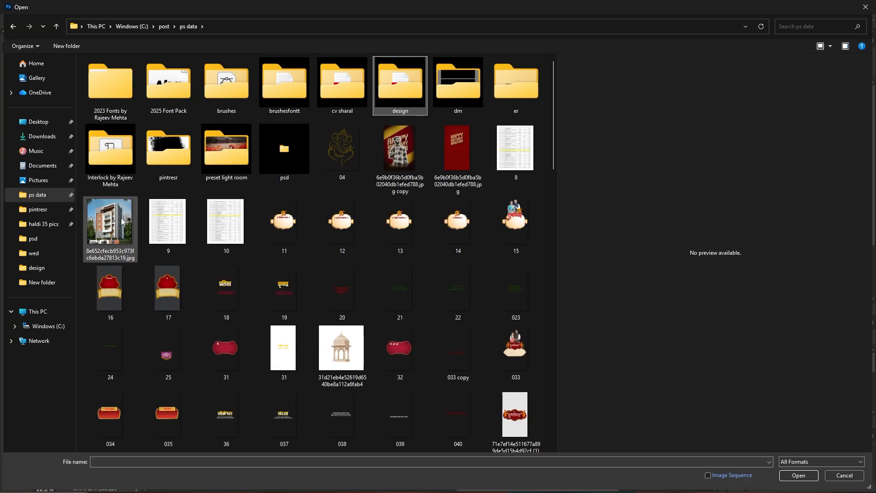
key(Return)
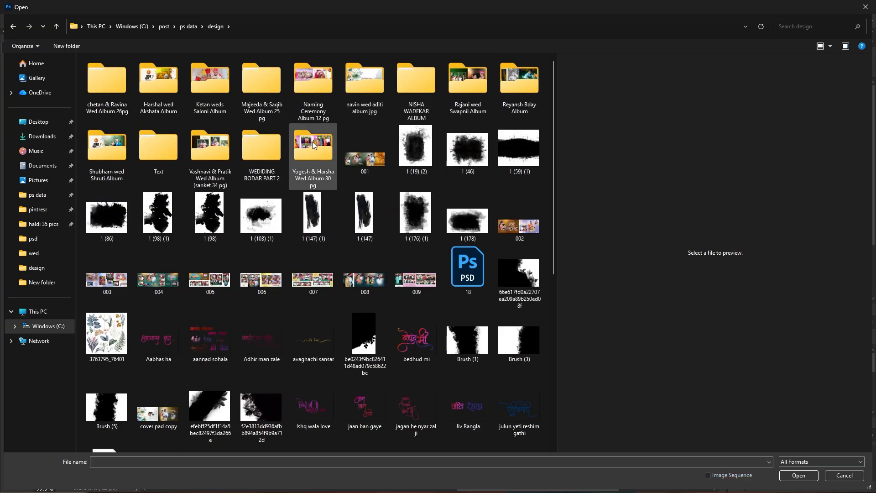
double_click(157, 146)
double_click(166, 73)
Preview several text designs in the Text folder and open Text (74), the quote about love and a woman's heart
click(252, 201)
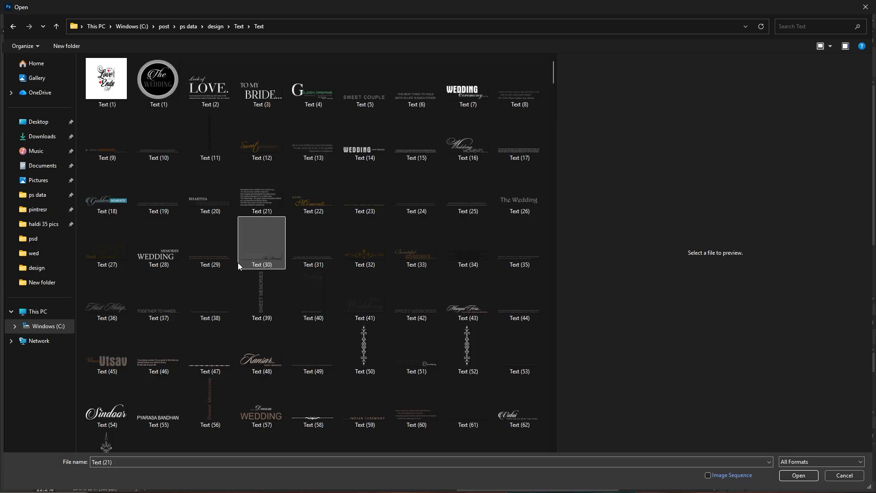
click(149, 374)
click(413, 406)
scroll(186, 358, down, 5)
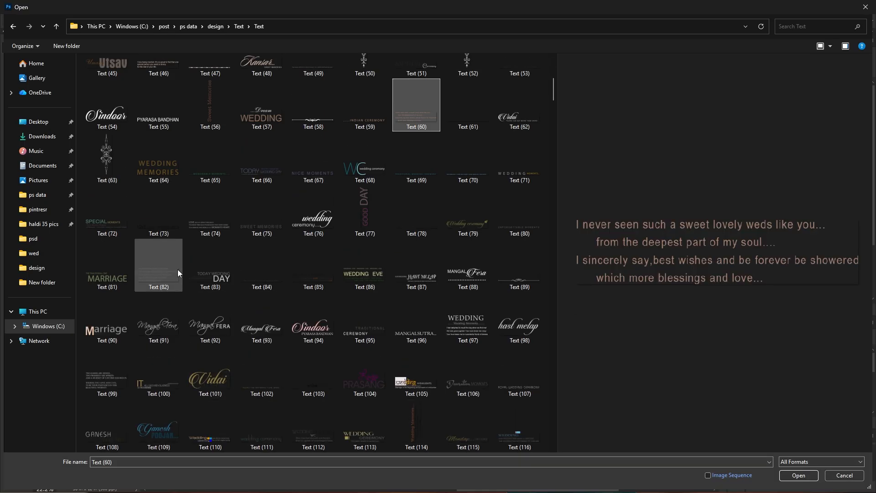
click(229, 230)
double_click(213, 223)
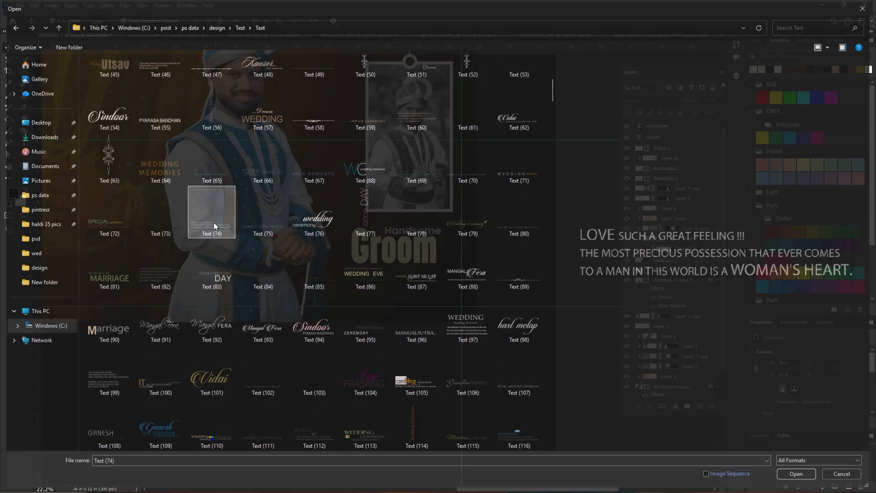
Bring the love quote into the album spread, shrink it to the width of the Groom text and place it directly beneath that text
drag(657, 129, 474, 323)
drag(475, 323, 459, 351)
click(262, 299)
drag(395, 341, 389, 337)
drag(418, 349, 418, 354)
drag(478, 350, 478, 355)
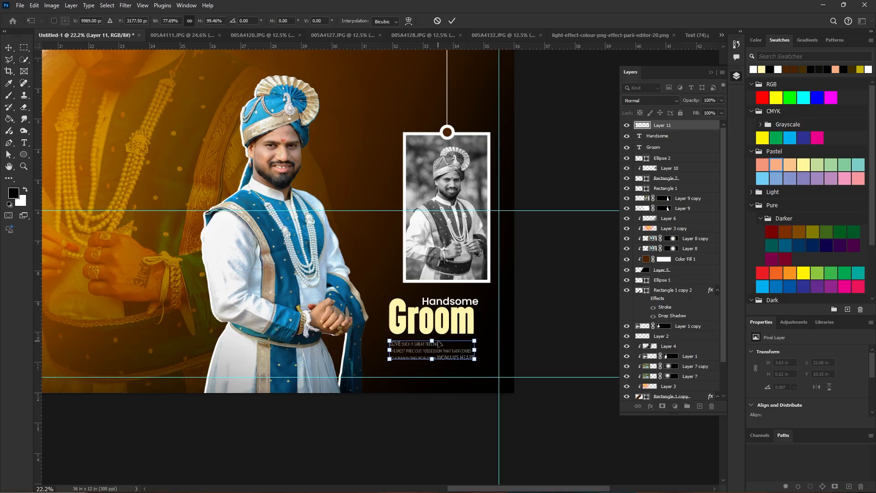
drag(431, 340, 431, 342)
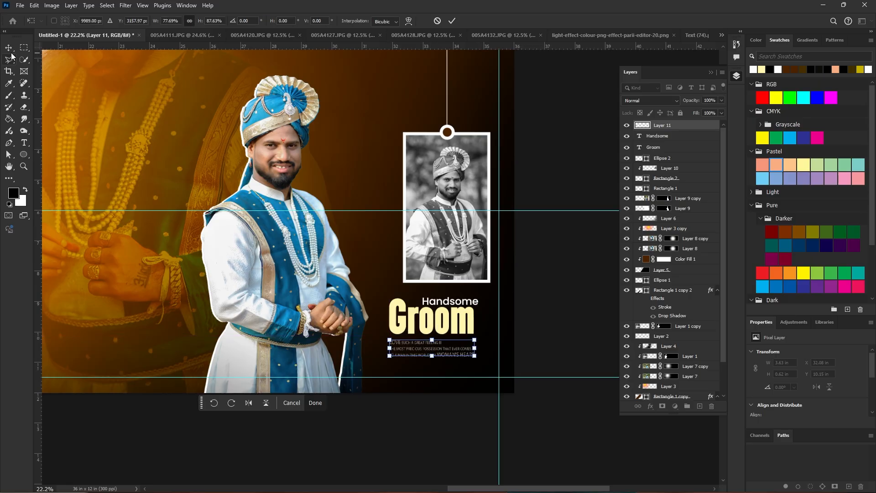
key(Return)
Apply a white Color Overlay to the quote layer, duplicate the layer and deselect it
double_click(694, 126)
click(435, 340)
click(625, 240)
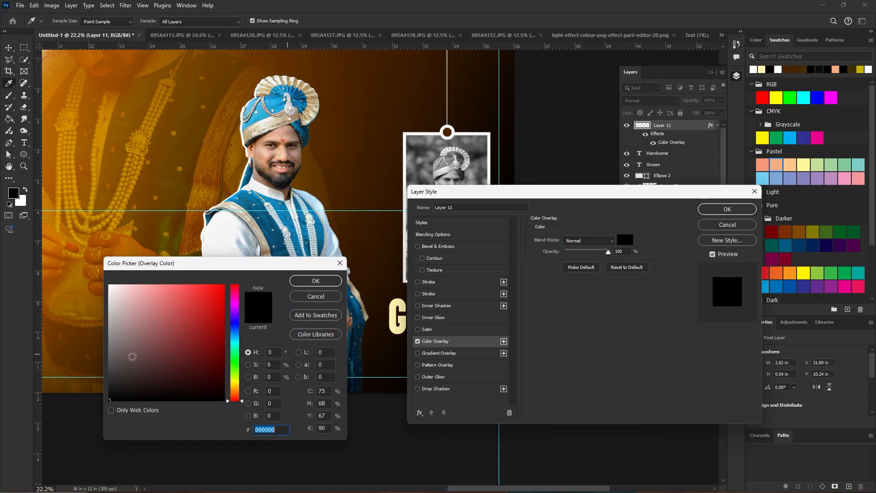
drag(133, 356, 108, 285)
click(315, 281)
click(719, 210)
key(ctrl+j)
click(481, 439)
drag(424, 437, 427, 435)
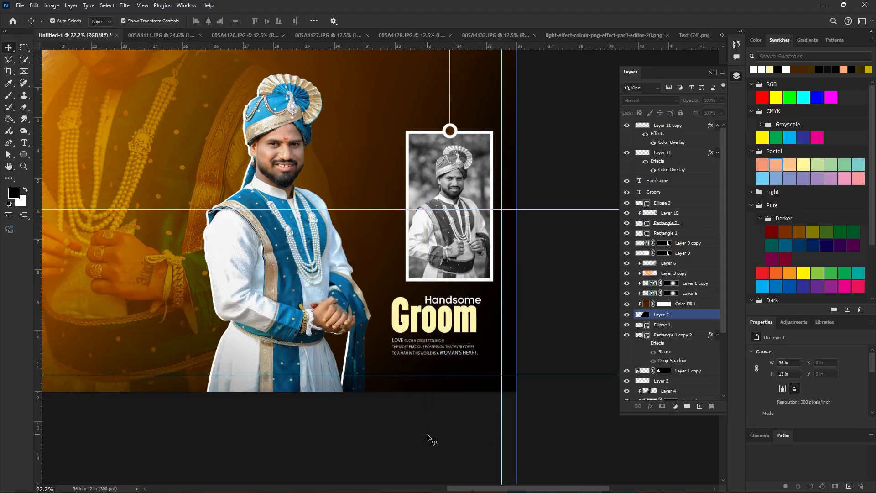
Review the whole spread, from the black-and-white groom and capsules across to the Groom text and quote
scroll(427, 435, down, 4)
drag(317, 459, 588, 360)
scroll(259, 365, down, 3)
click(256, 366)
click(225, 281)
click(268, 276)
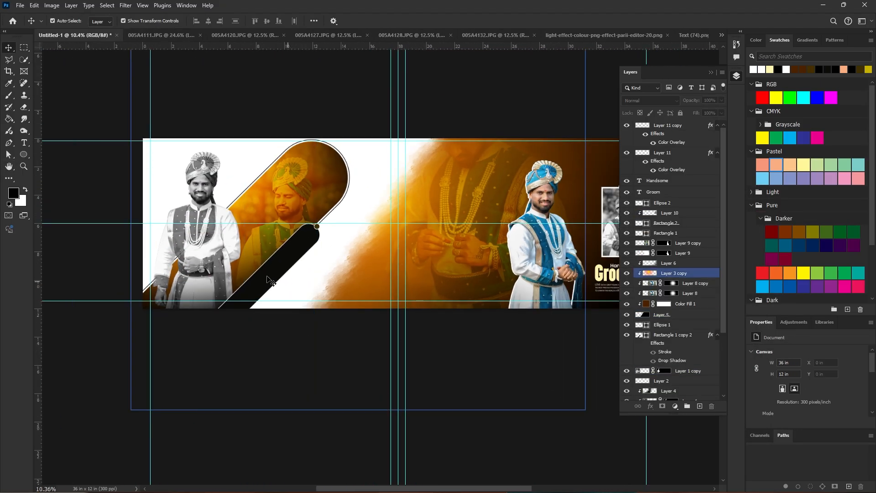
click(189, 265)
scroll(189, 265, up, 3)
scroll(189, 265, down, 2)
drag(405, 277, 159, 307)
click(159, 306)
click(449, 297)
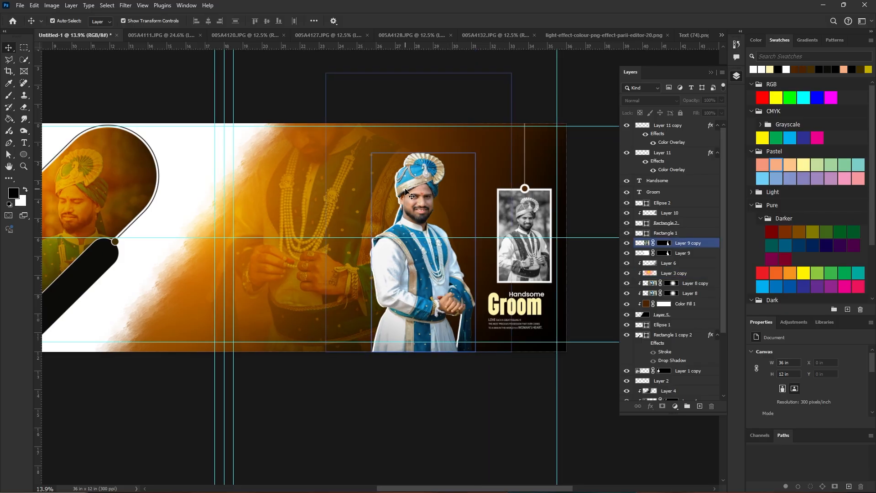
Preview further designs in the Text folder and open Text (107), the Royal Wedding Ceremony lettering
click(20, 5)
click(29, 26)
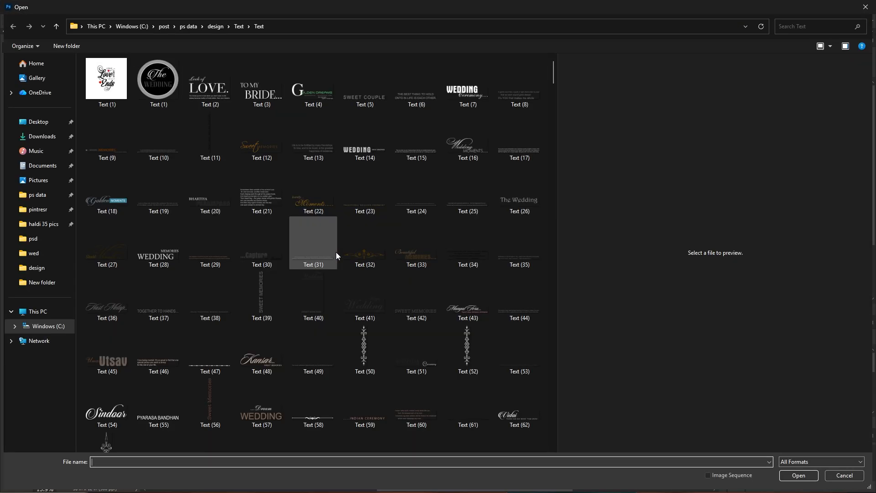
click(372, 211)
click(505, 317)
scroll(506, 276, down, 5)
click(518, 219)
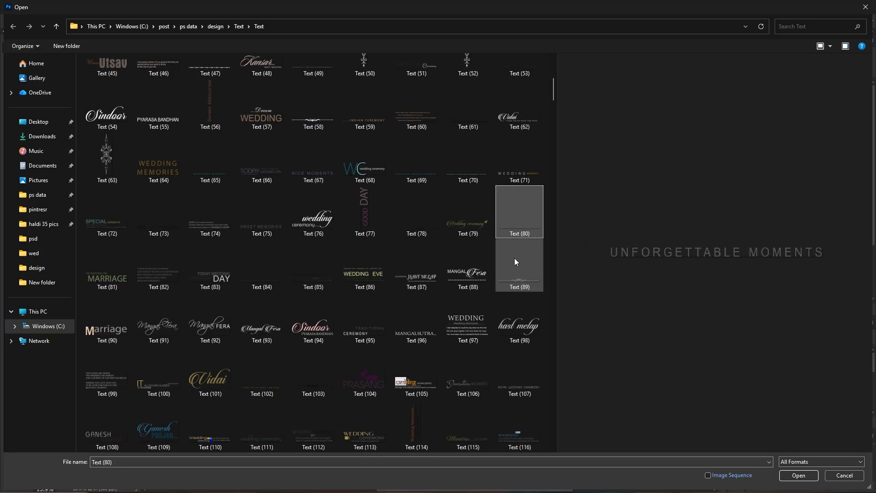
click(528, 382)
scroll(511, 390, down, 3)
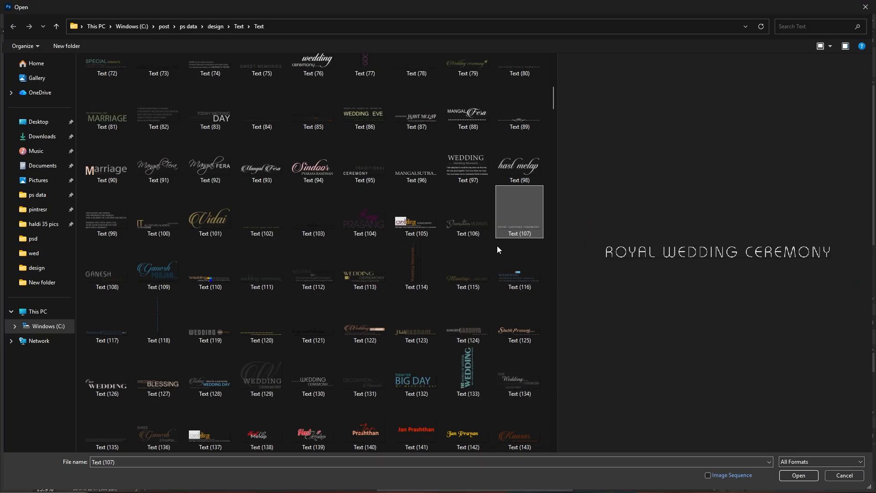
scroll(369, 352, down, 3)
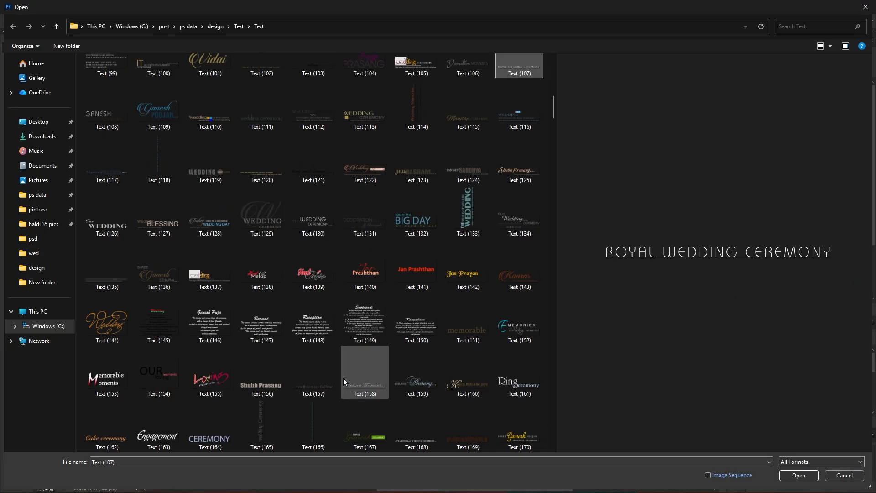
scroll(518, 174, up, 2)
double_click(512, 158)
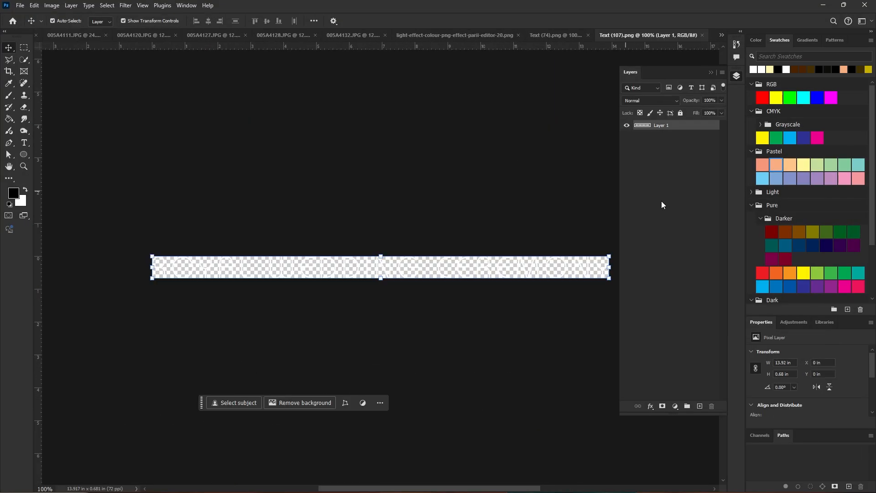
drag(522, 35, 340, 202)
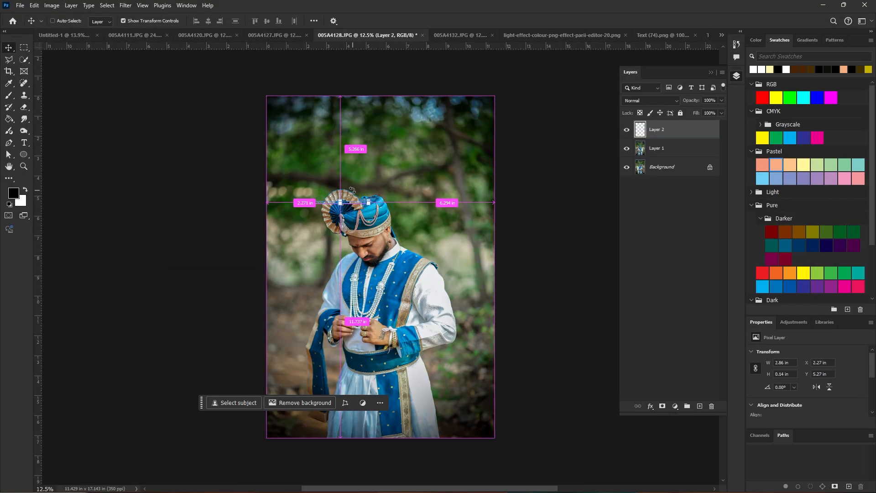
click(580, 34)
click(679, 35)
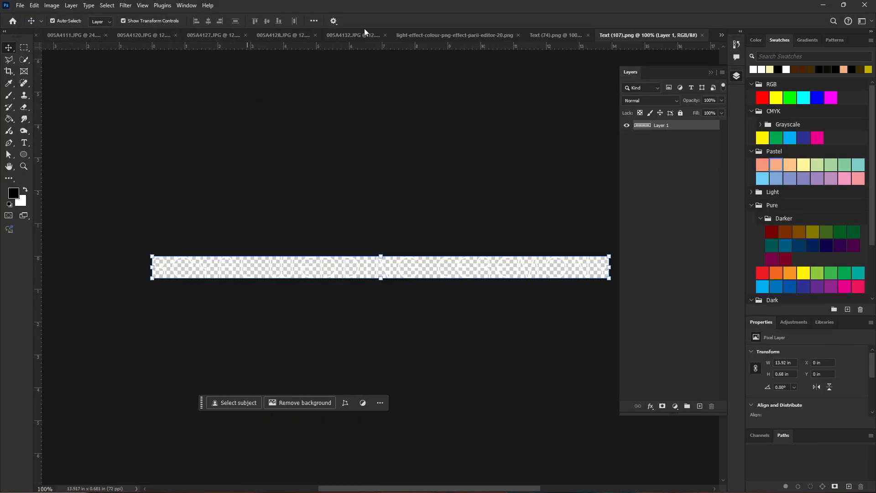
Paste the Royal Wedding Ceremony text into the spread, rotate it -45° along the black capsule, enlarge it and duplicate it twice
click(721, 35)
click(570, 36)
key(ctrl+v)
drag(393, 229, 250, 255)
drag(225, 287, 225, 291)
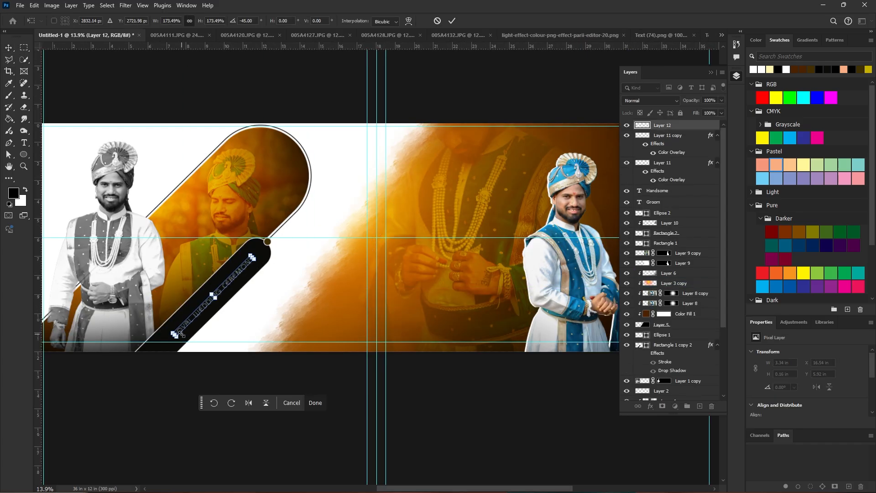
drag(173, 336, 166, 344)
key(Return)
key(ctrl+j)
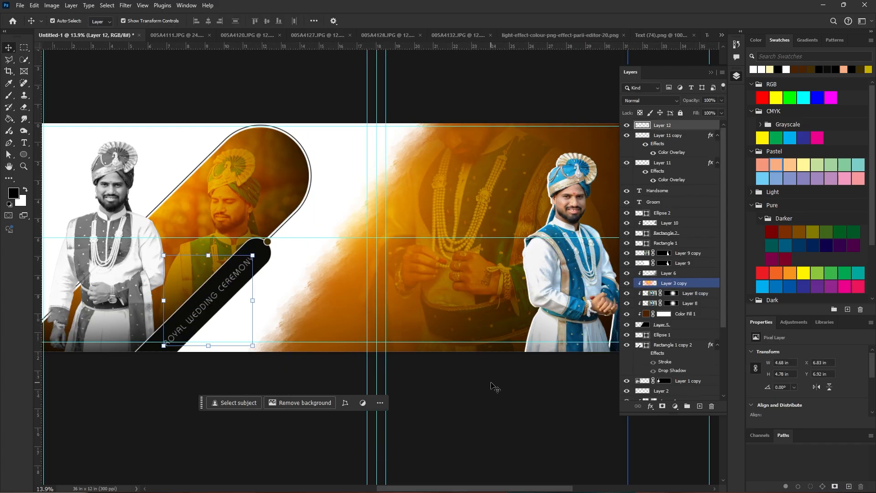
key(ctrl+j)
Scale the black capsule behind the Royal Wedding Ceremony text down to about 1.31 × 9.29 in
click(261, 272)
key(u)
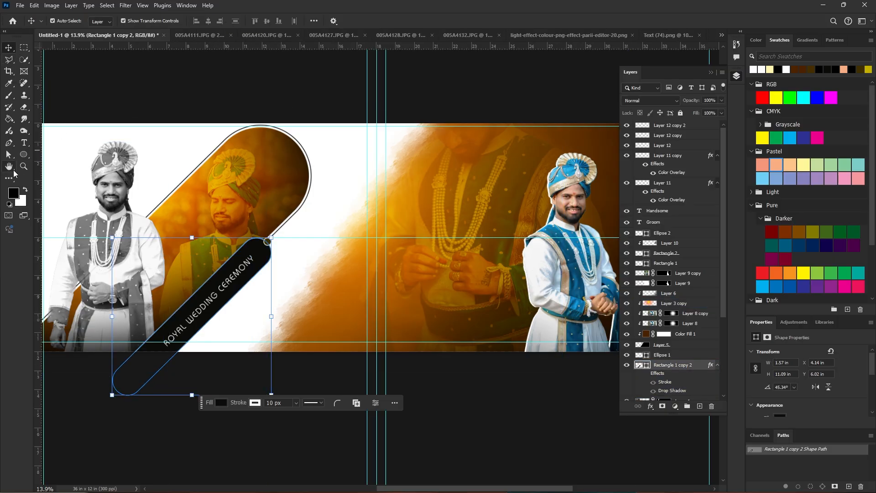
drag(181, 306, 185, 306)
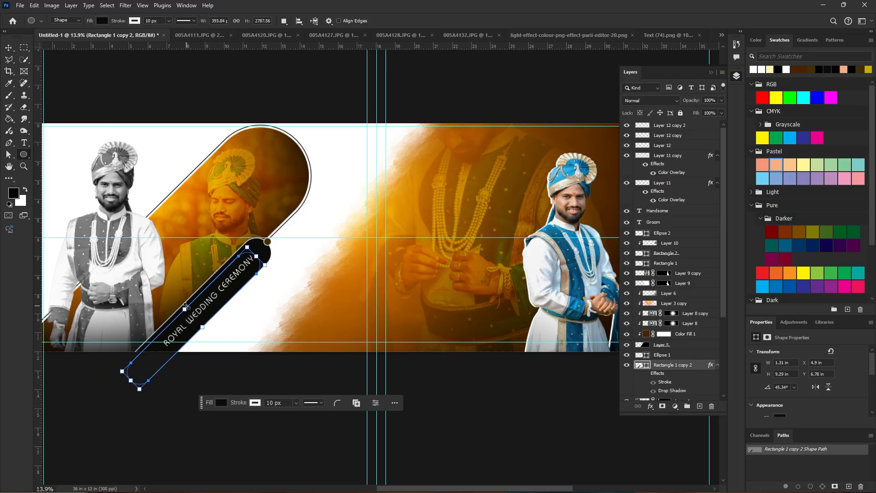
key(v)
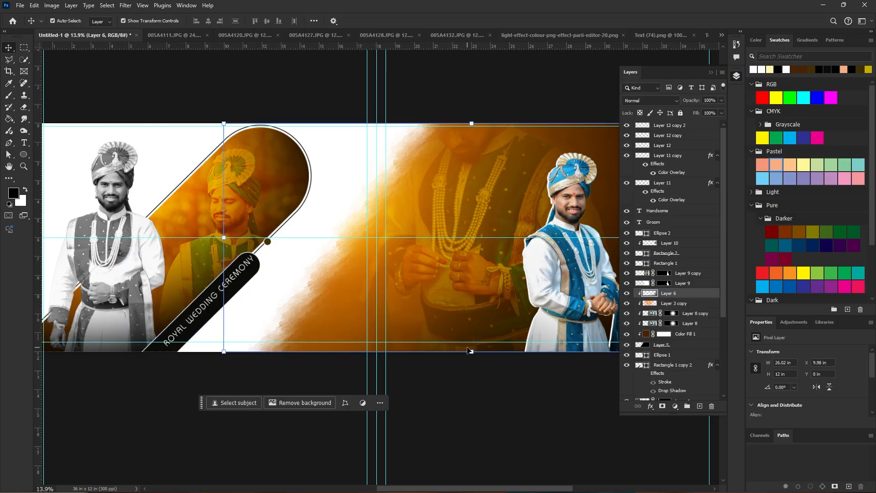
Move the black capsule up along the photo capsule's edge and place the small circle on its upper end
scroll(202, 312, up, 3)
drag(267, 224, 283, 206)
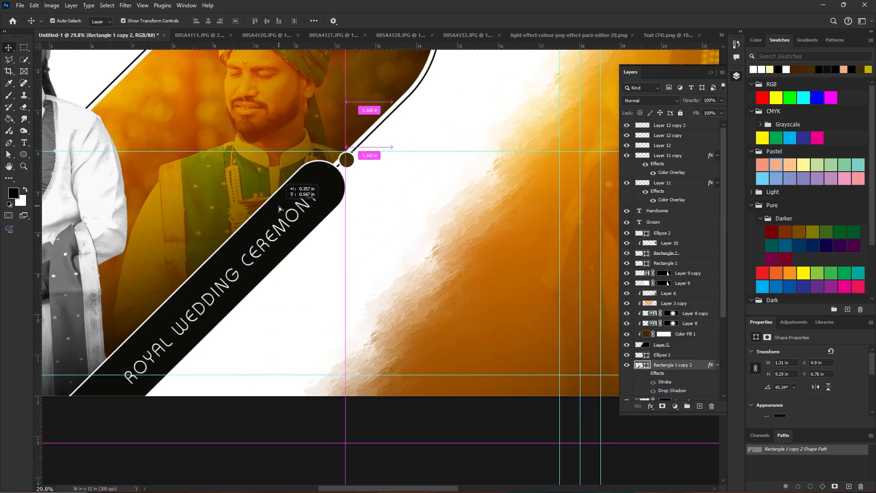
drag(347, 160, 346, 165)
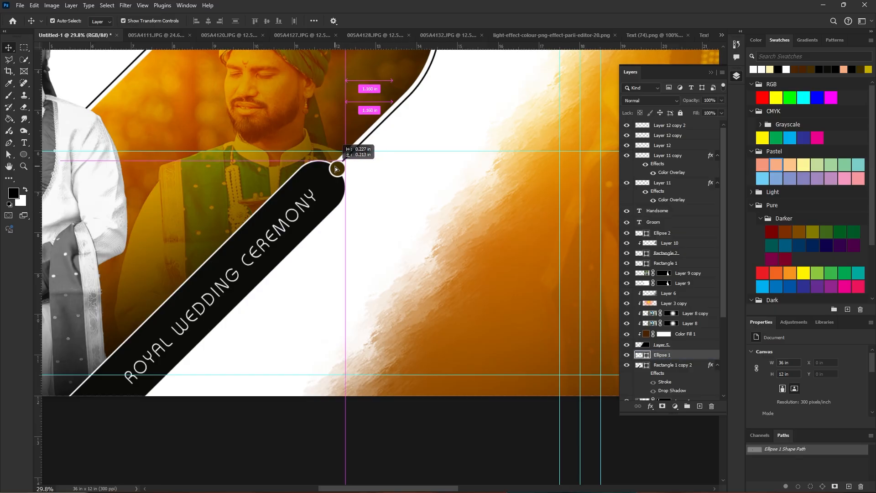
drag(336, 169, 337, 169)
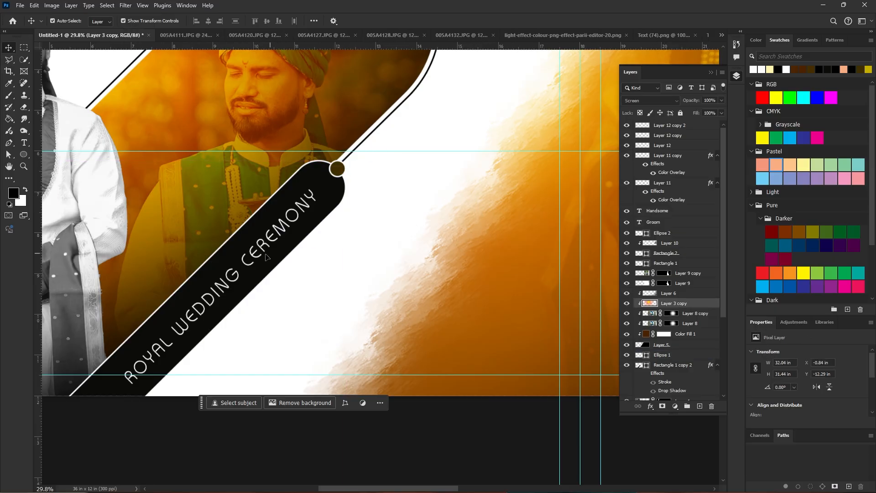
Merge the three Royal Wedding Ceremony text layers into one and nudge it slightly up and right within the black capsule
click(671, 365)
click(642, 126)
shift+click(643, 144)
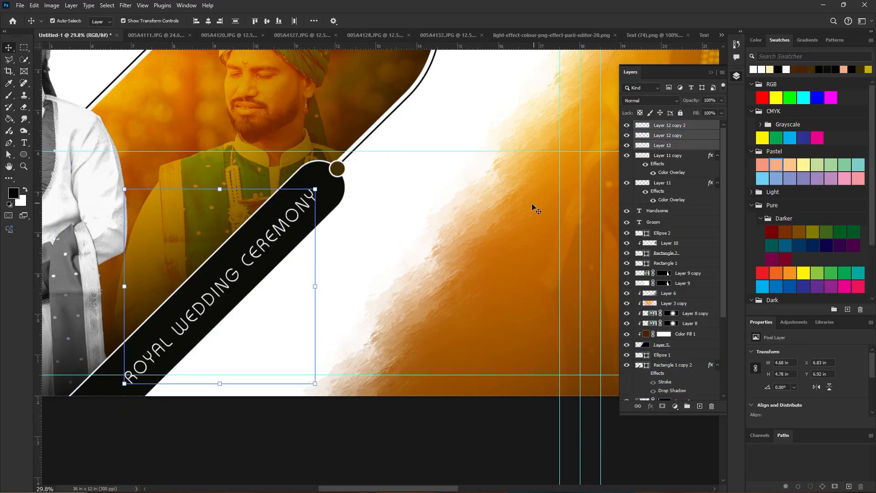
key(ctrl+e)
key(shift+Up)
key(Right)
key(Right)
key(Up)
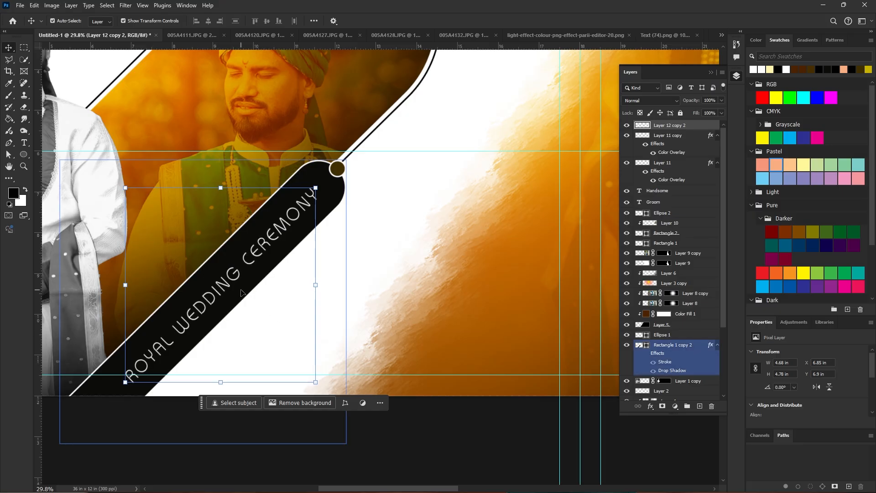
scroll(240, 291, down, 8)
click(503, 338)
scroll(329, 370, up, 3)
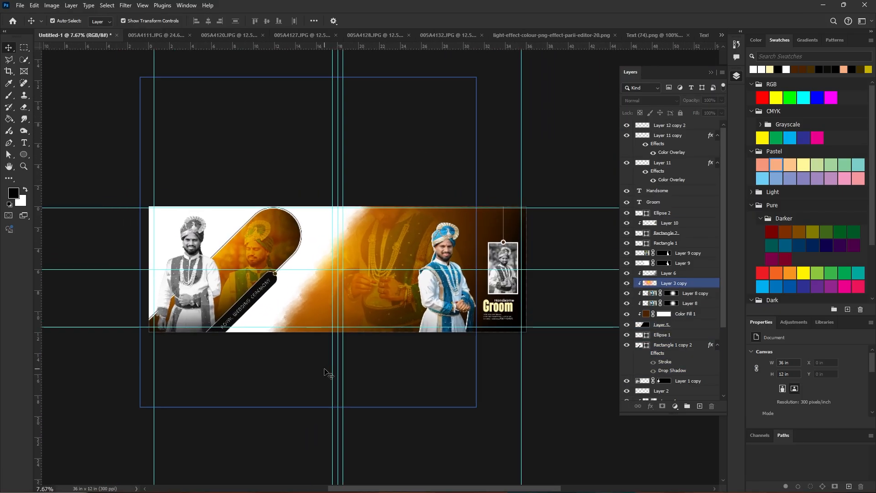
click(340, 406)
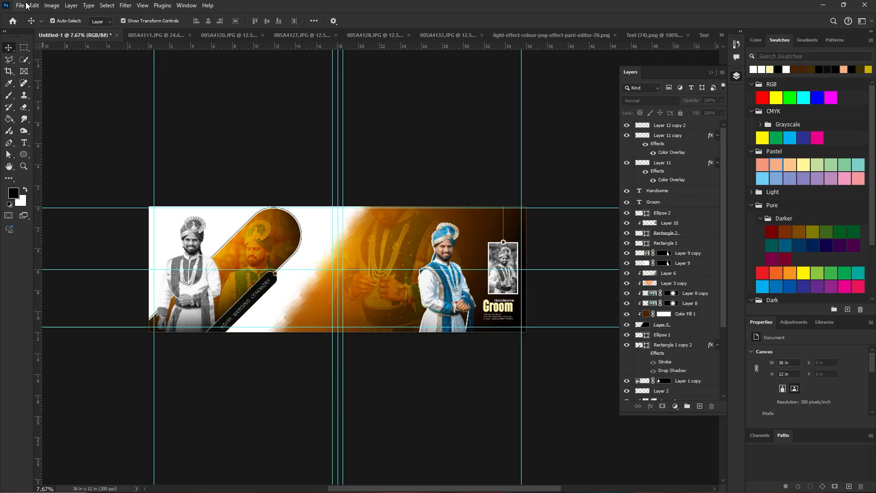
Browse the pintresr folder in the file-opening dialog and preview images that could serve as a scenic background
click(20, 5)
click(36, 25)
click(39, 195)
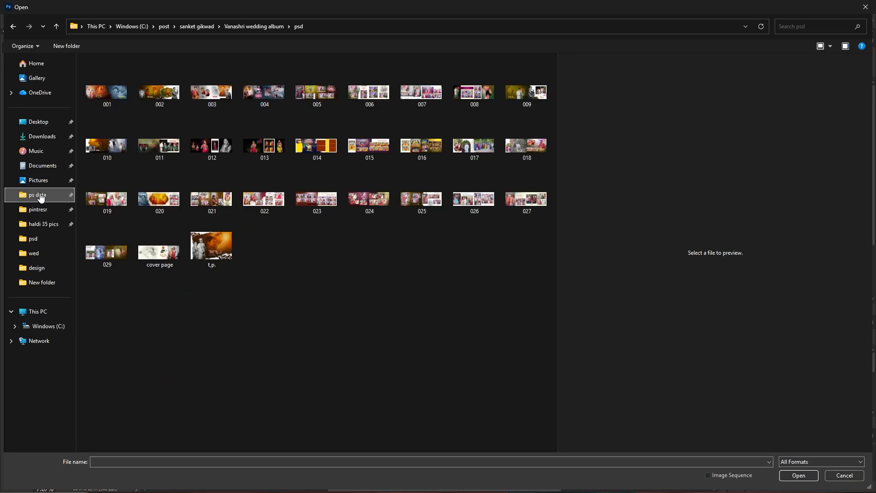
click(45, 209)
scroll(395, 305, down, 12)
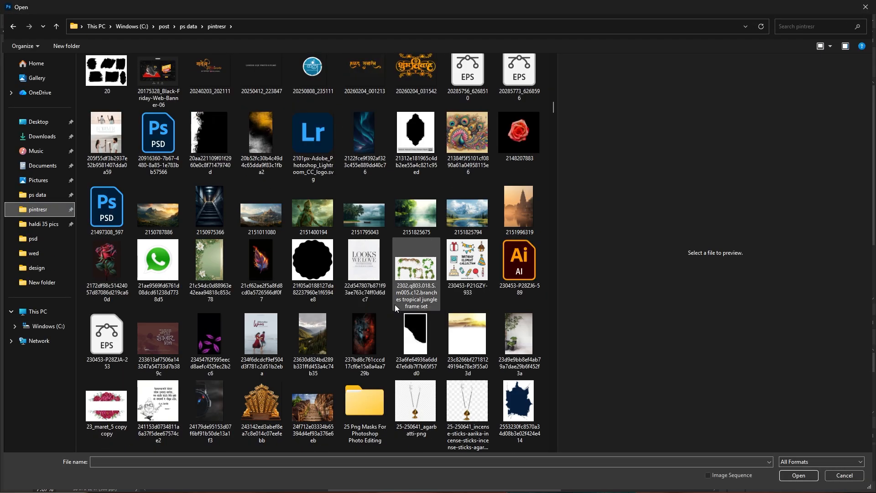
scroll(395, 301, up, 10)
click(460, 233)
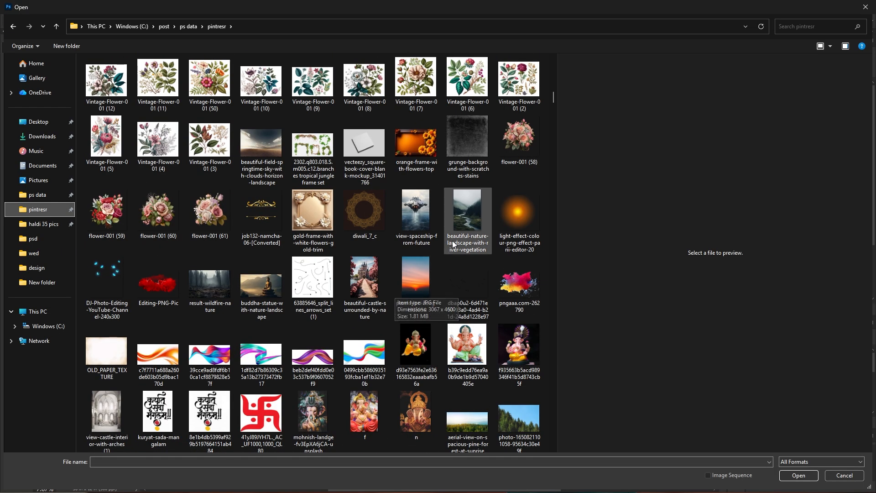
scroll(456, 236, down, 8)
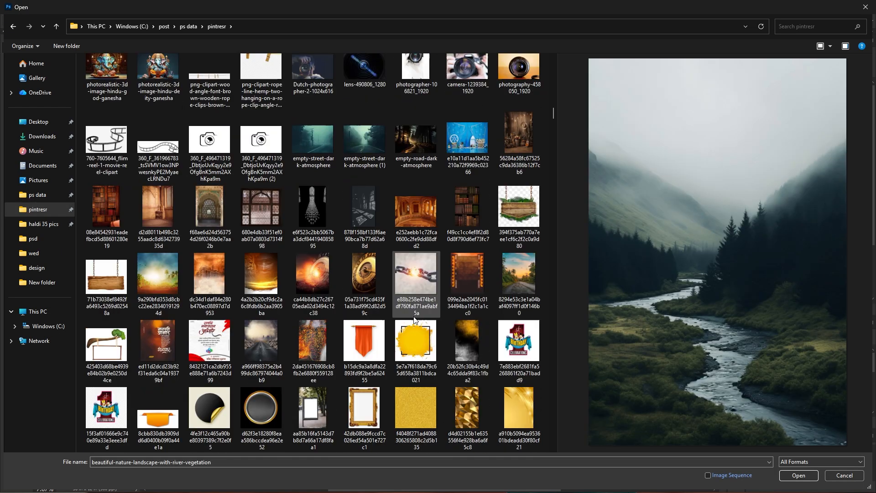
click(487, 285)
scroll(312, 363, down, 10)
click(310, 365)
scroll(329, 362, down, 15)
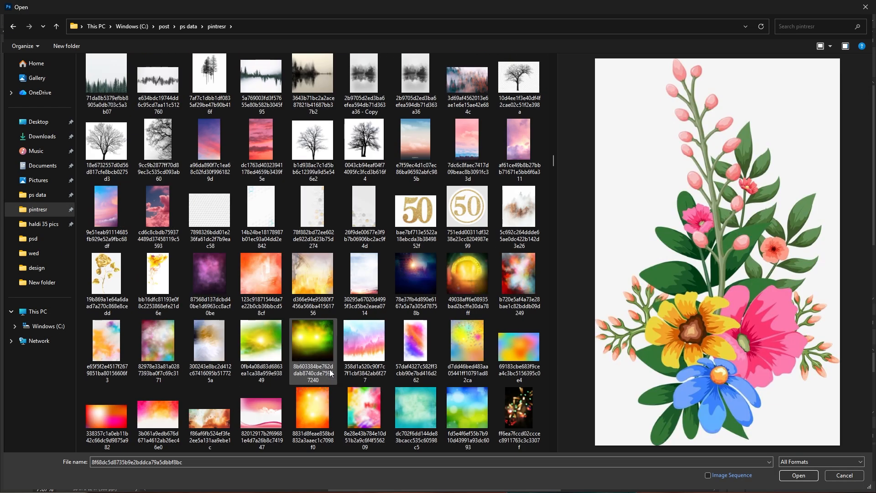
scroll(178, 328, down, 5)
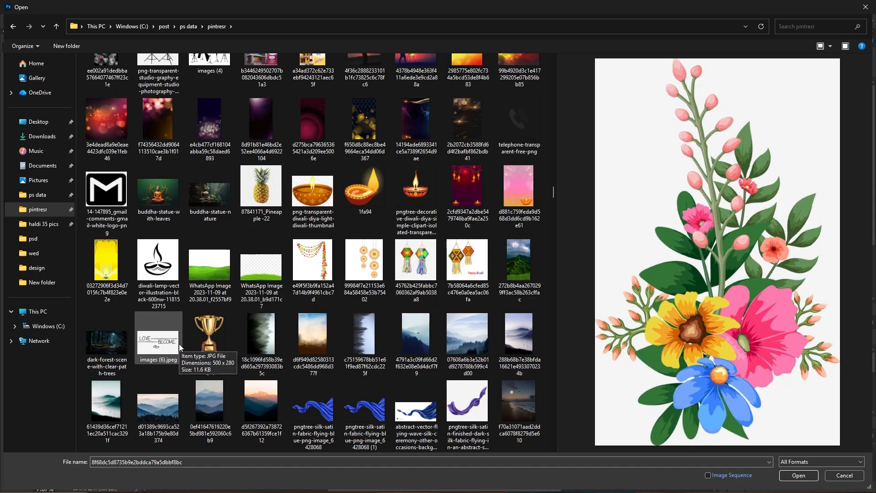
scroll(205, 397, down, 5)
click(162, 283)
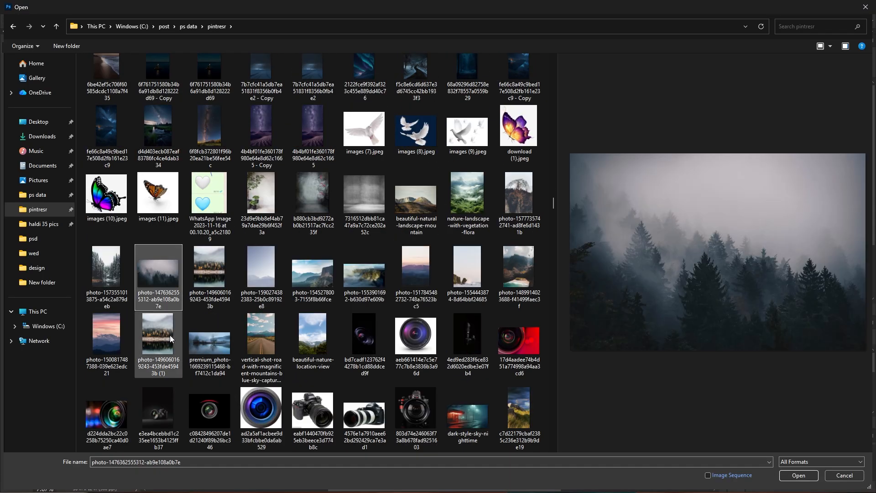
click(170, 335)
click(261, 343)
click(467, 270)
click(516, 269)
scroll(416, 343, down, 6)
scroll(365, 361, down, 6)
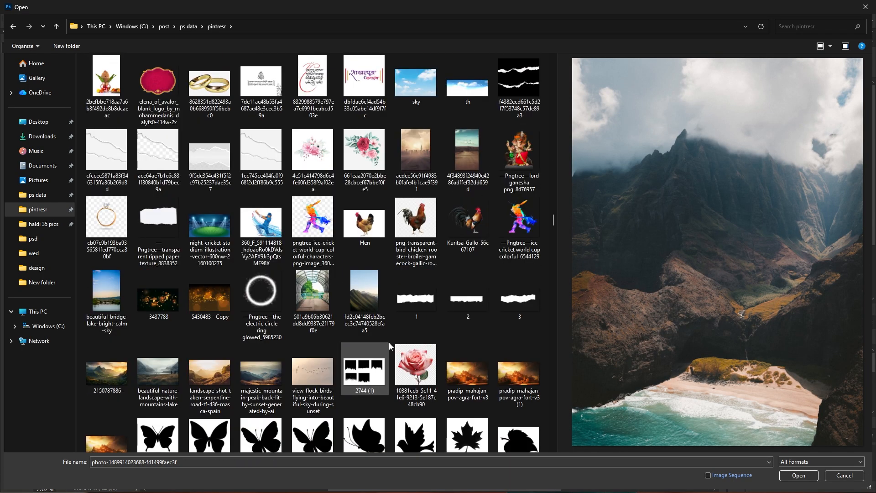
Compare the mountain landscape and fort images, and open pradip-mahajan-pov-agra-fort-v3
click(467, 201)
click(96, 210)
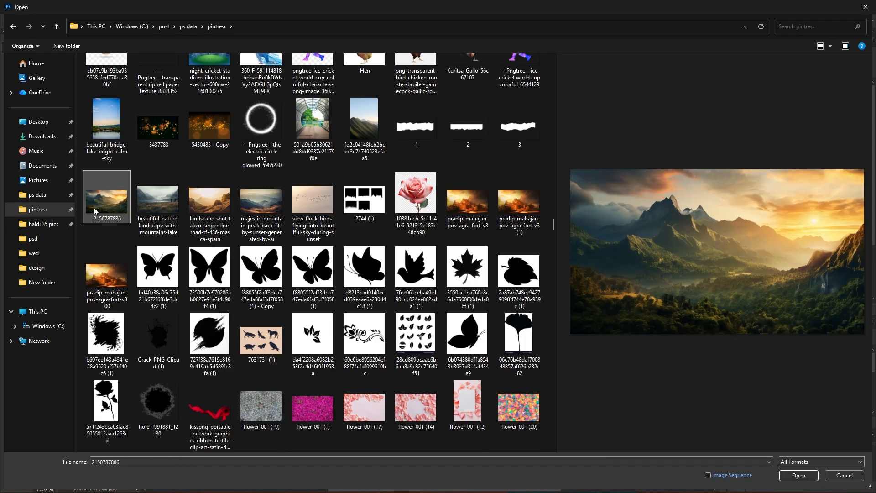
click(470, 203)
click(517, 208)
double_click(483, 209)
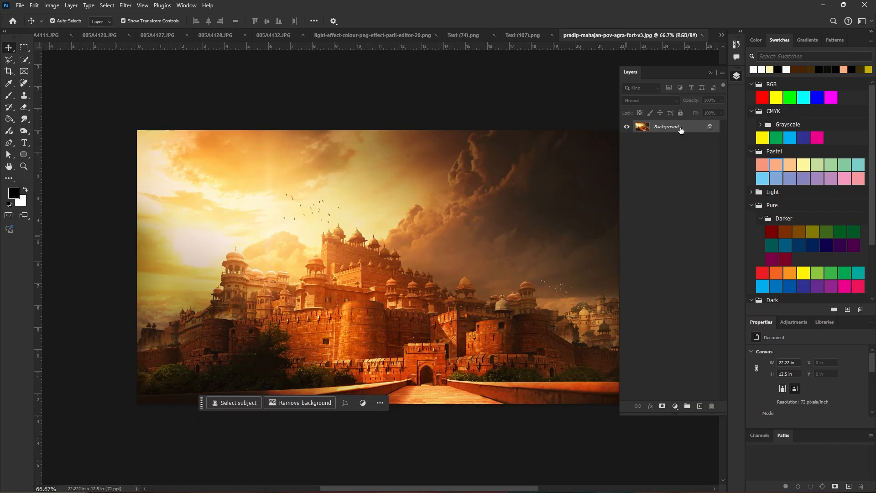
Copy the fort image into the album spread as a new layer directly above the Background
drag(681, 131, 239, 49)
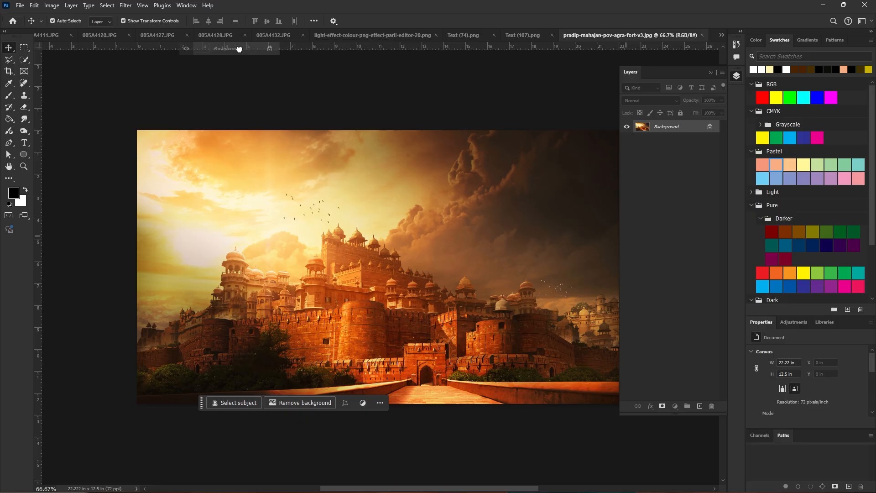
drag(350, 42, 458, 240)
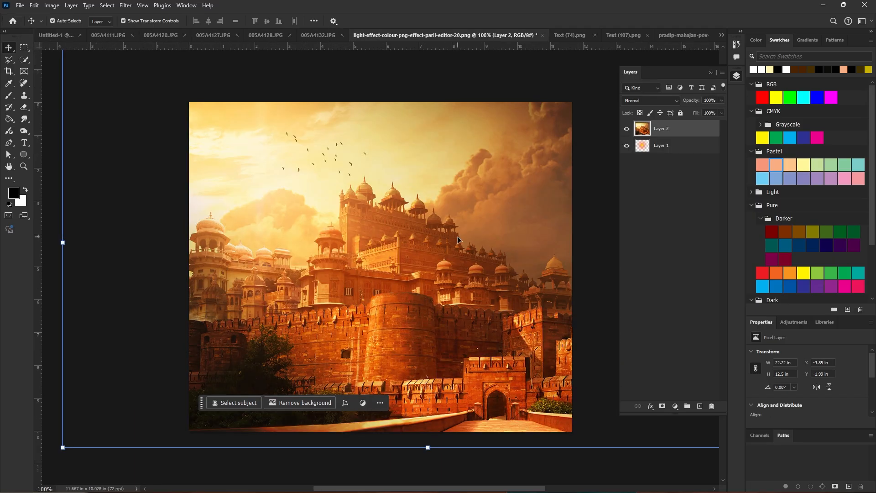
click(720, 40)
click(659, 42)
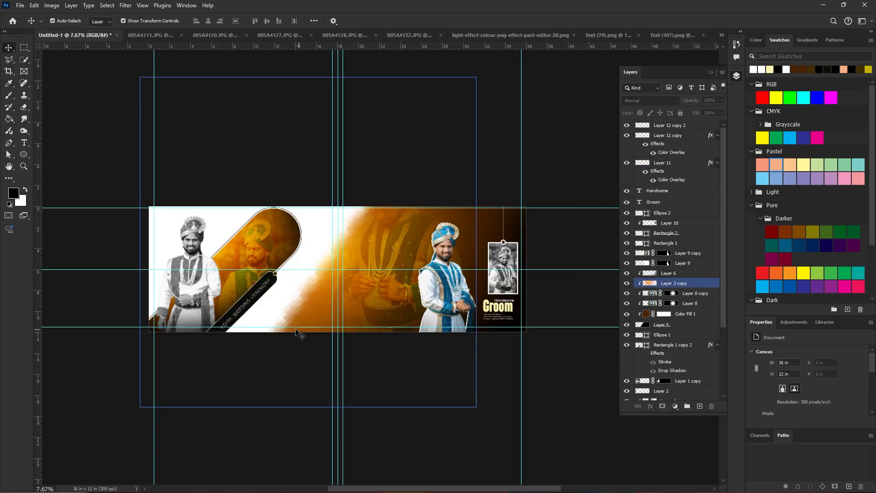
click(676, 387)
click(674, 396)
key(ctrl+v)
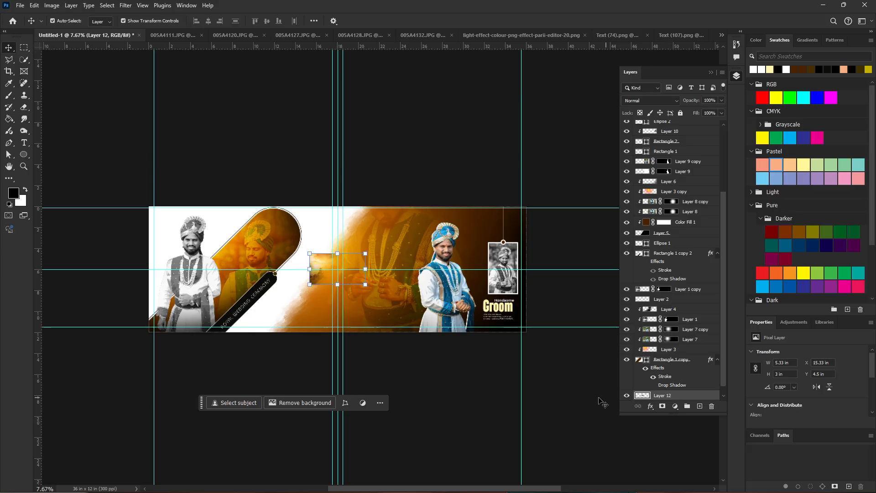
Enlarge the fort image to about 32.43 × 18.24 in and position it over the left half of the spread
drag(310, 269, 27, 350)
drag(214, 350, 239, 351)
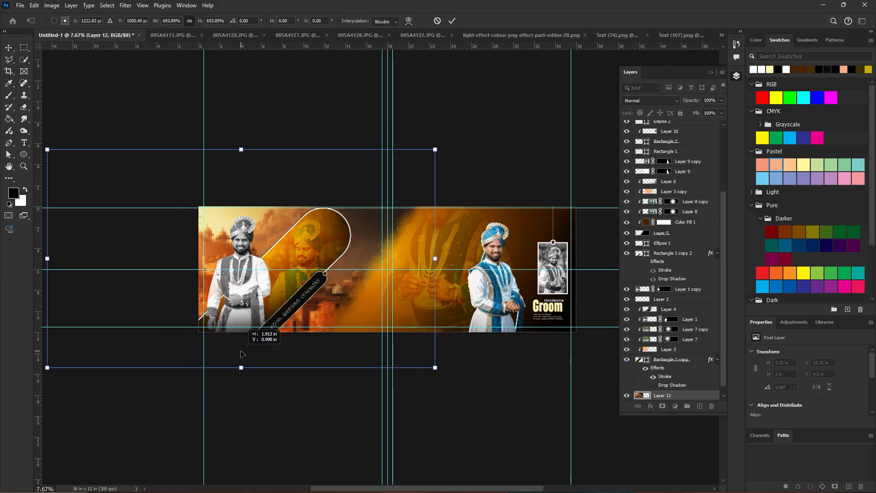
drag(435, 268, 386, 268)
drag(320, 292, 344, 288)
click(548, 398)
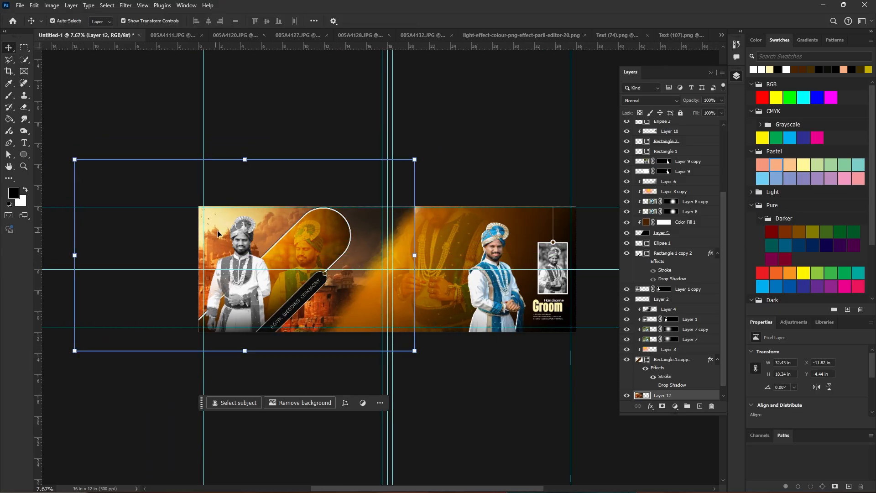
Set the fort layer's blend mode to Luminosity and add a black layer mask that hides it completely
click(636, 99)
click(644, 351)
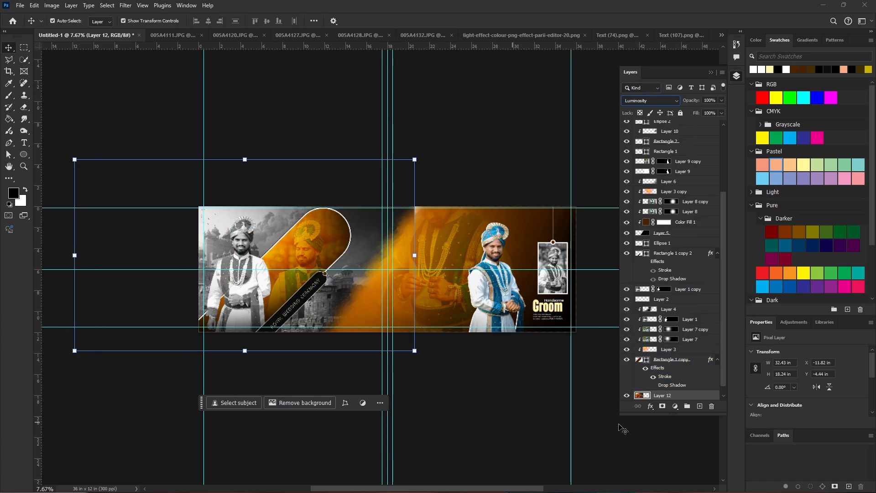
alt+click(662, 405)
Paint on the fort layer's mask with a soft white 5000 px brush to fade the fort in around the left groom
click(8, 96)
key(bracketright)
key(bracketright)
key(bracketright)
key(bracketright)
key(bracketright)
key(bracketright)
key(bracketright)
key(bracketright)
key(bracketright)
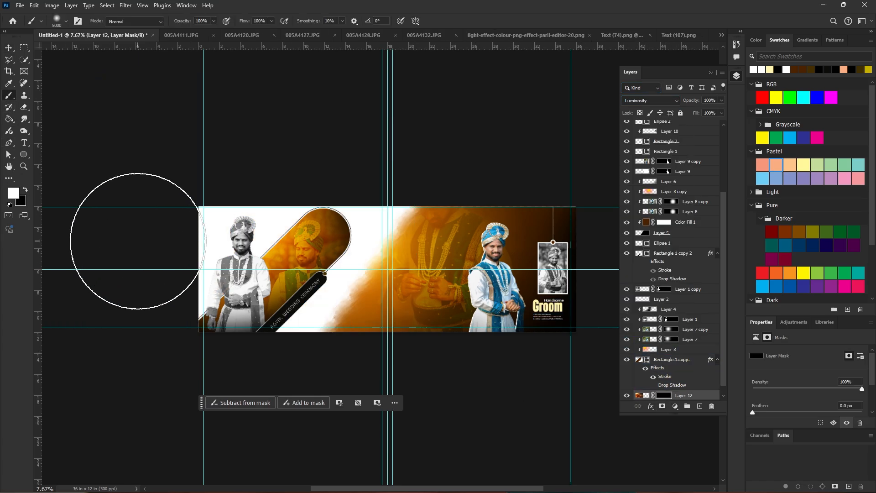
mouse_move(150, 231)
mouse_down()
mouse_move(156, 235)
mouse_move(223, 174)
mouse_move(230, 155)
mouse_up()
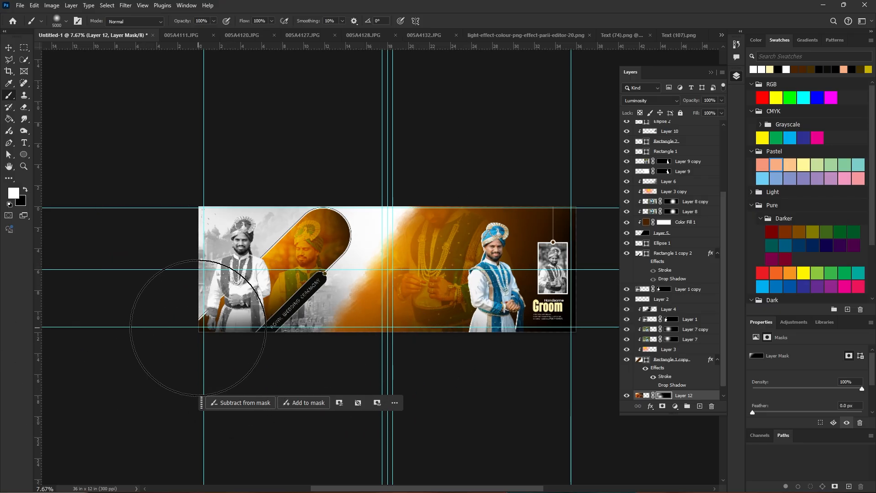
mouse_move(199, 326)
mouse_down()
mouse_move(229, 319)
mouse_move(290, 330)
mouse_up()
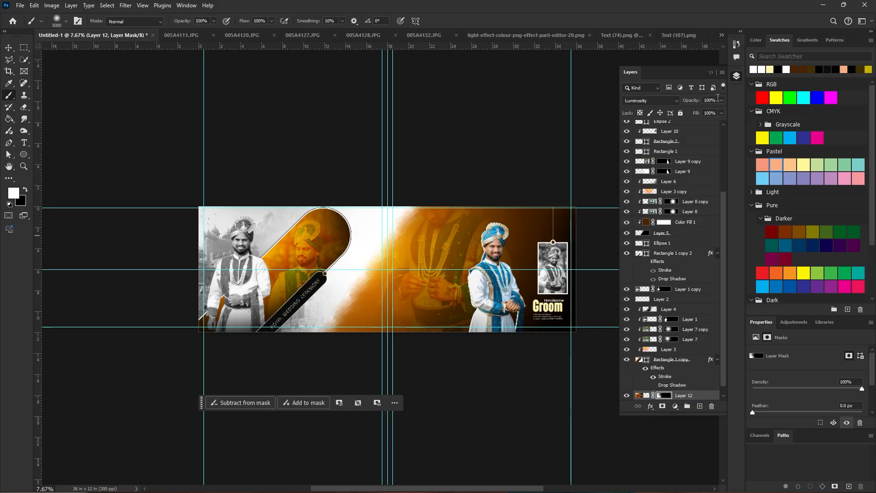
click(8, 47)
click(211, 105)
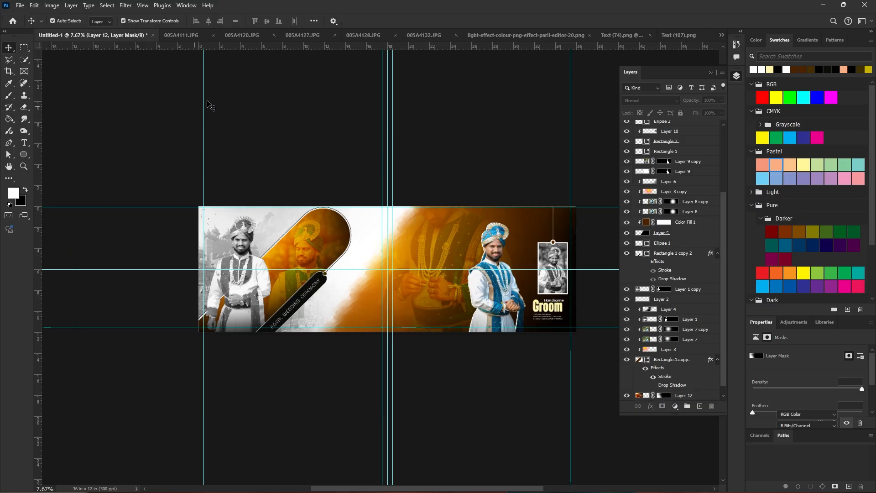
Move the left photo capsule slightly down and left inside its thin outline
drag(315, 202, 334, 231)
scroll(334, 231, up, 5)
click(334, 231)
click(417, 174)
click(715, 356)
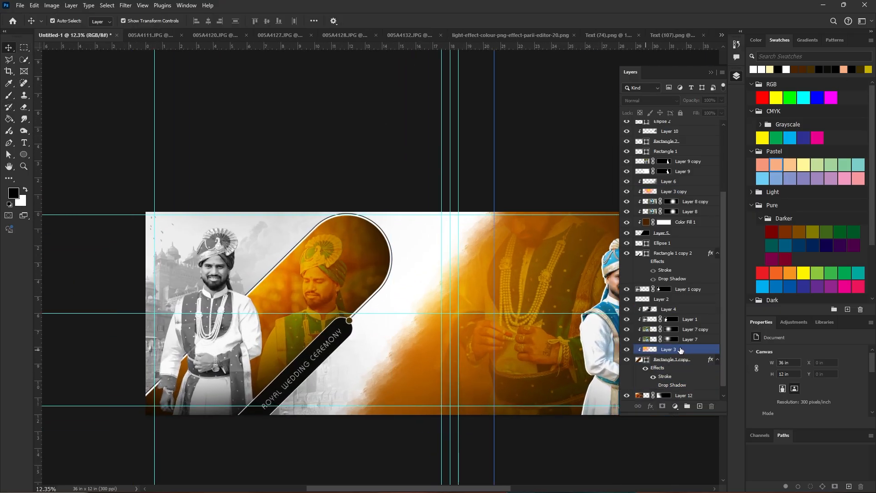
drag(250, 277, 289, 297)
click(461, 328)
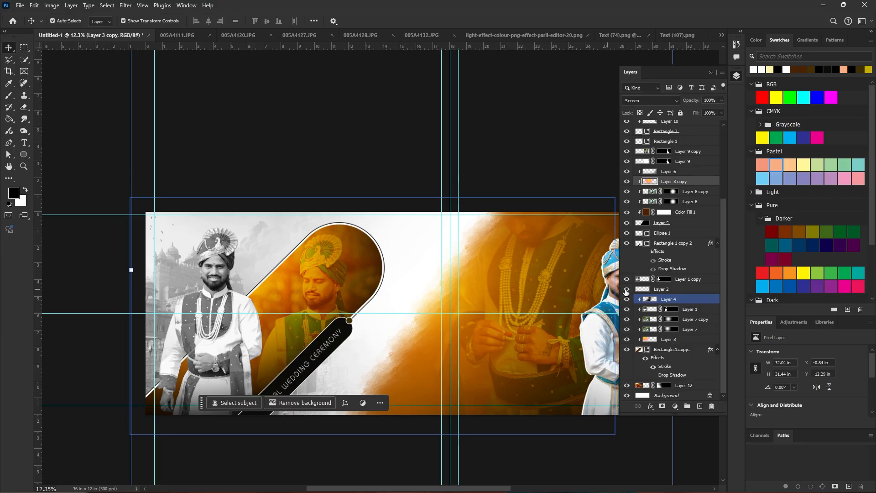
Select both Soft Light portrait layers (Layer 7 and Layer 7 copy) clipped in the left capsule and nudge them slightly down and left
click(689, 309)
click(694, 322)
shift+click(689, 330)
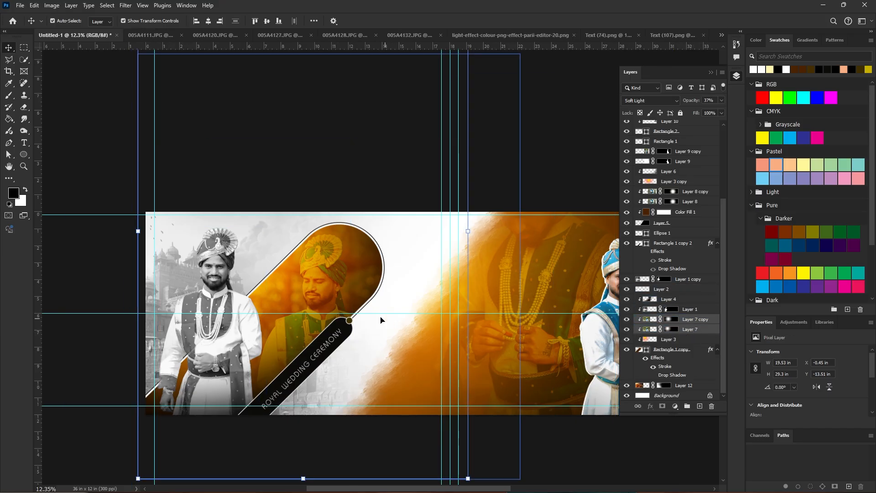
drag(383, 320, 380, 322)
scroll(382, 357, down, 2)
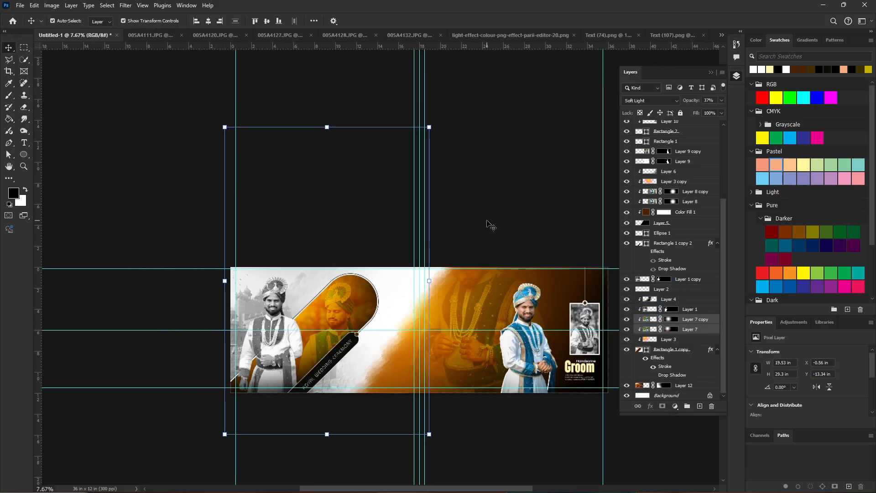
click(477, 235)
Move the upper margin guide down to about 0.42 in from the spread's top edge
scroll(382, 269, up, 3)
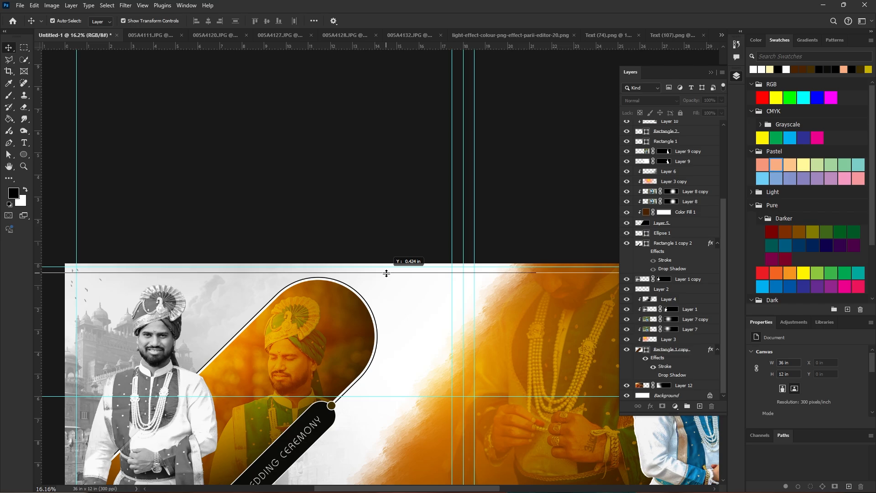
scroll(435, 210, down, 3)
scroll(434, 190, up, 2)
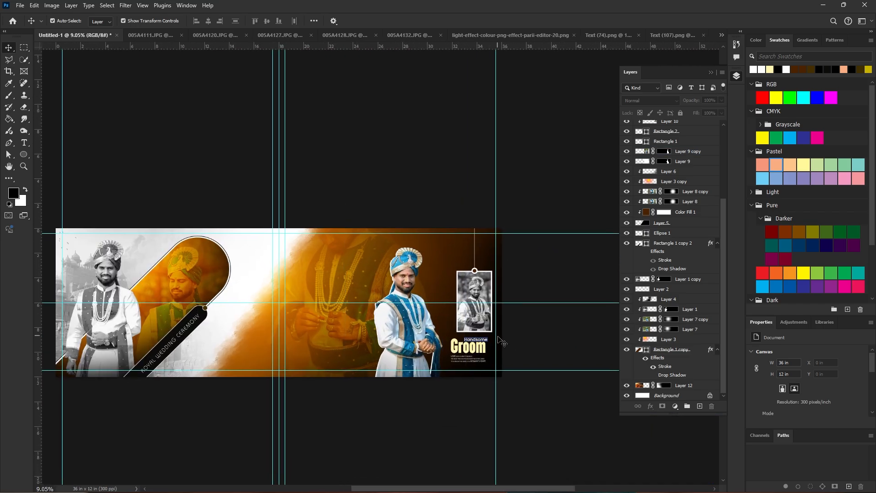
Use a 3300 px Eraser on the masks of Layer 8 copy and Layer 8 around the Groom text
click(480, 359)
click(673, 192)
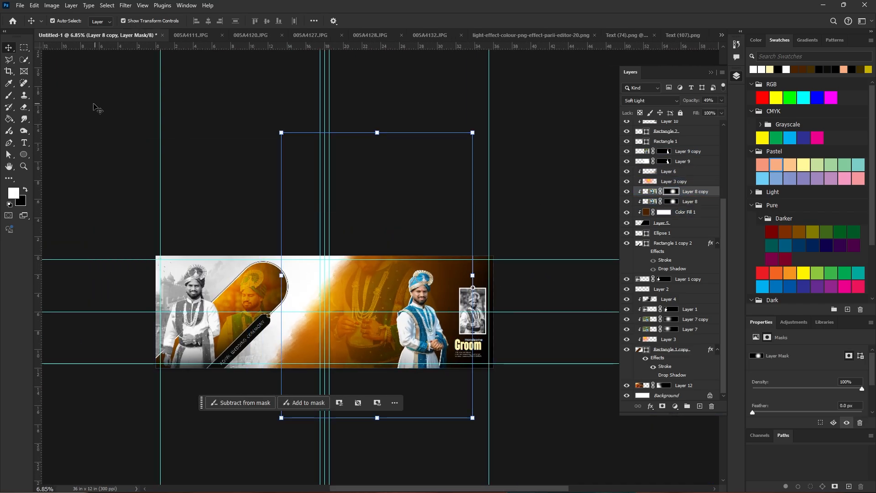
key(e)
key(x)
click(672, 201)
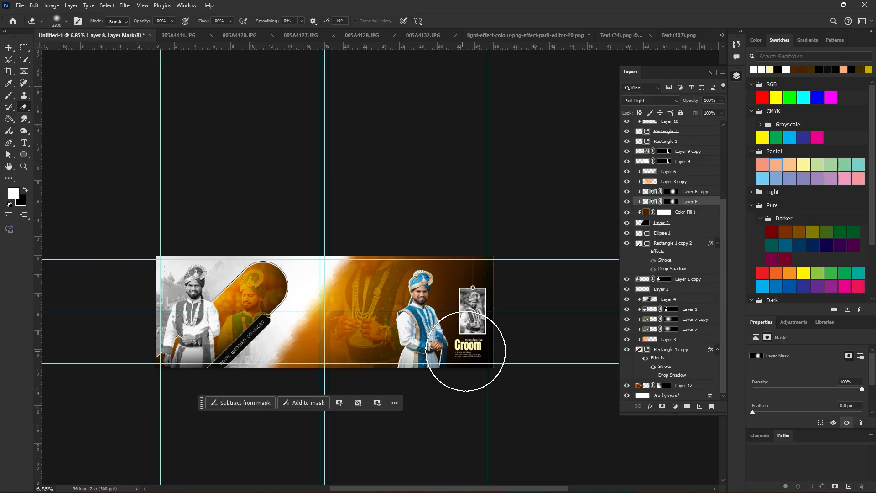
click(9, 47)
click(420, 126)
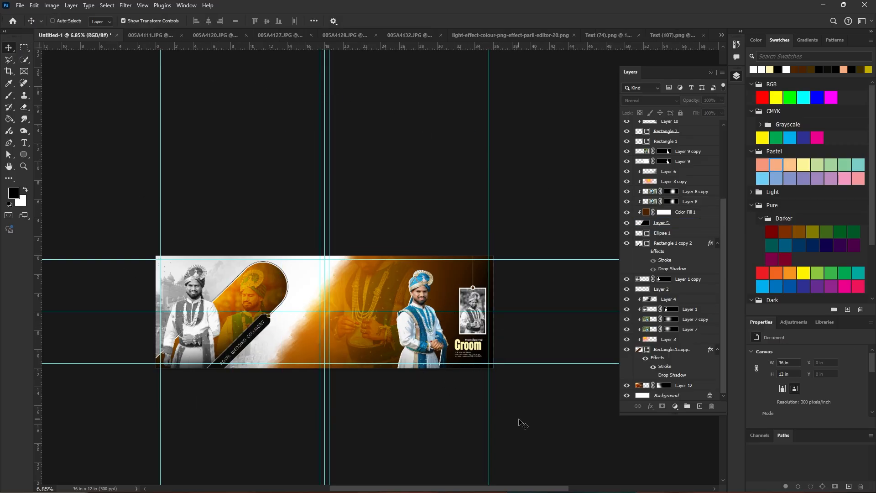
Stamp all visible layers into a new merged layer above Layer 12 copy 2
scroll(635, 176, up, 4)
click(685, 125)
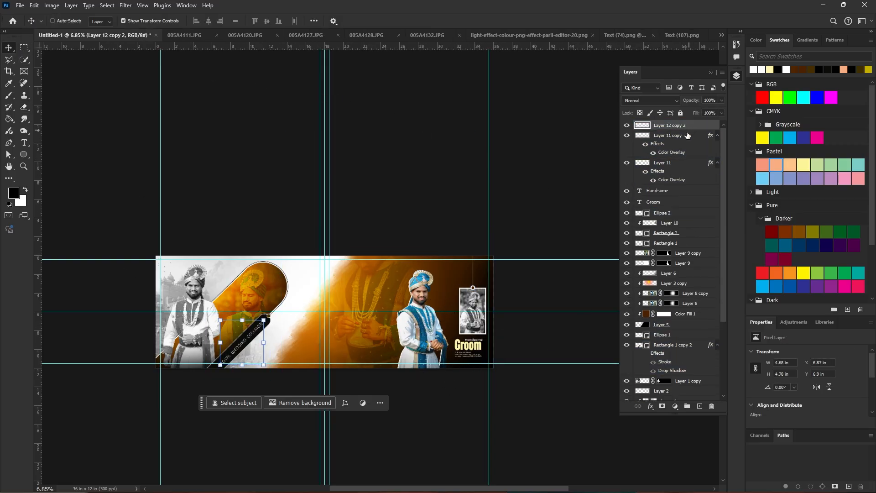
key(ctrl+alt+shift+e)
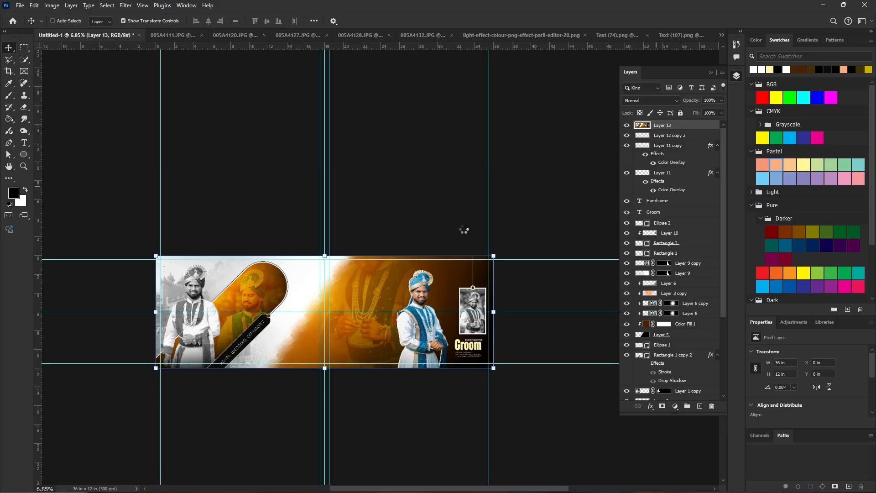
Browse the Camera Raw presets and apply haldi look outdoor morning at an amount of 25 to the merged Layer 13
click(700, 145)
click(701, 131)
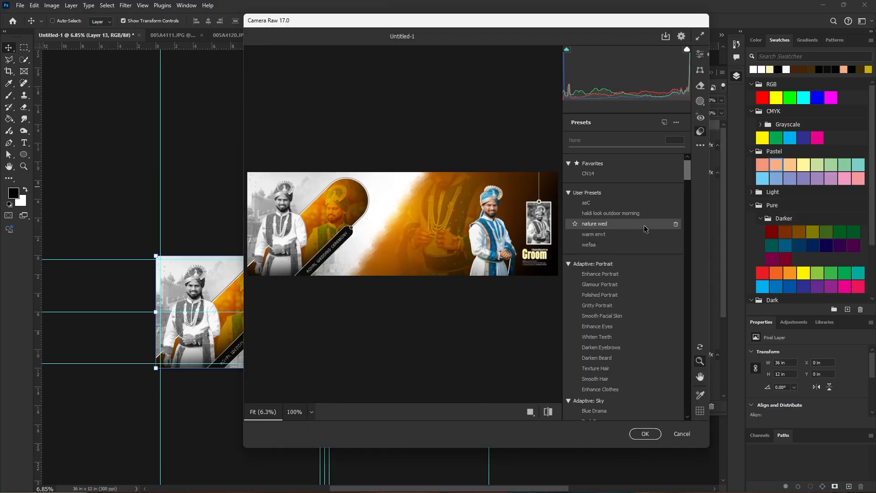
scroll(612, 335, down, 15)
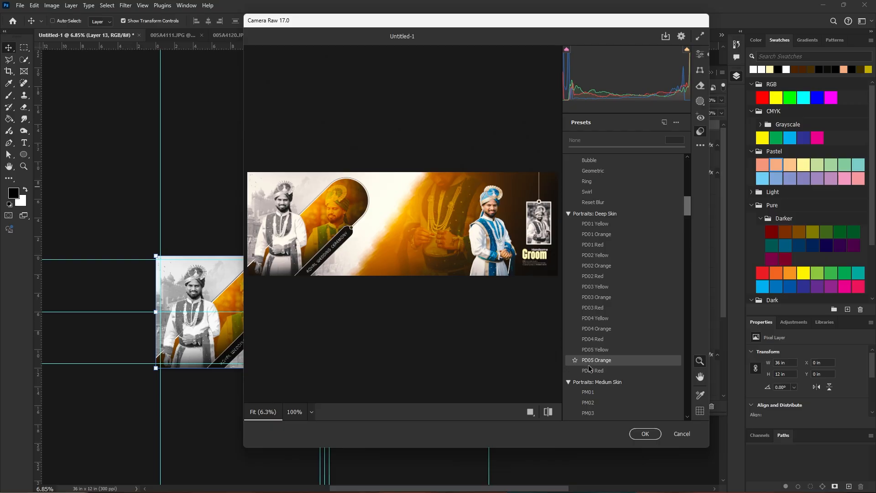
scroll(589, 372, down, 4)
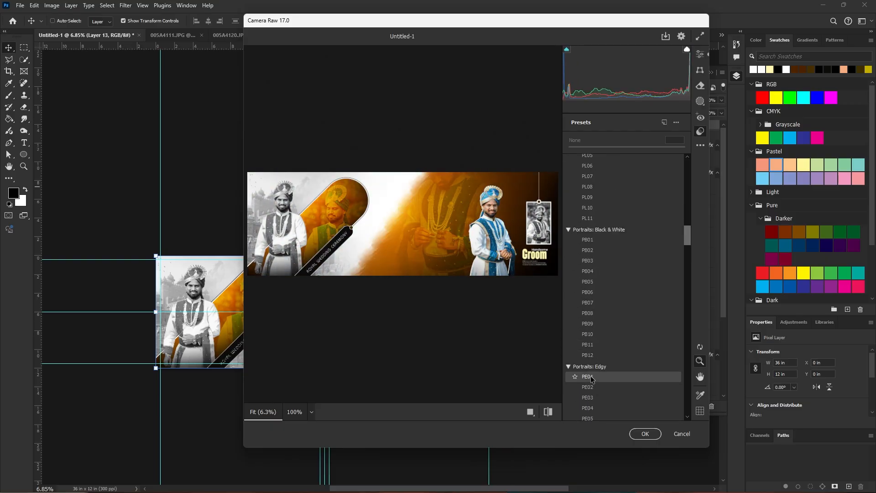
scroll(590, 374, down, 8)
scroll(592, 378, down, 10)
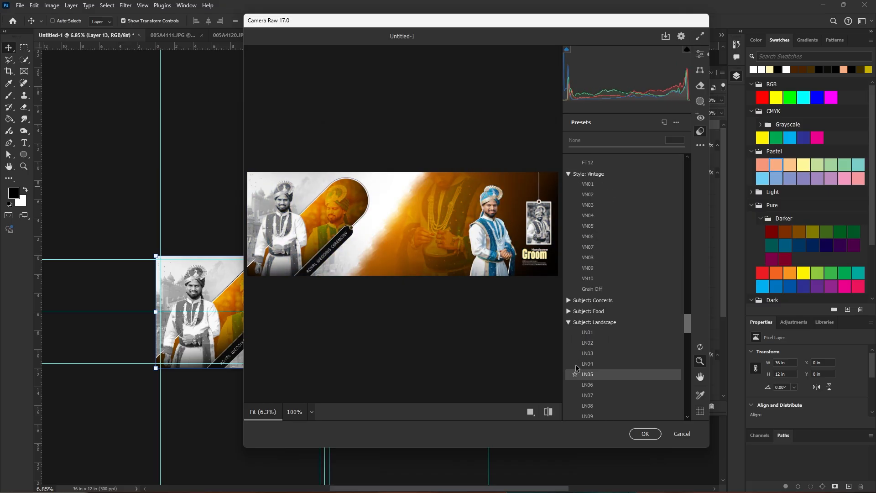
scroll(608, 209, up, 5)
scroll(600, 175, up, 15)
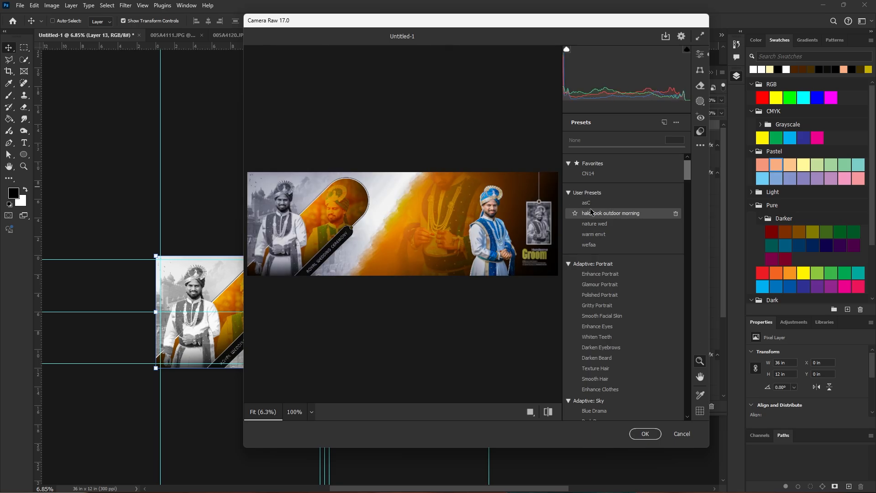
click(589, 212)
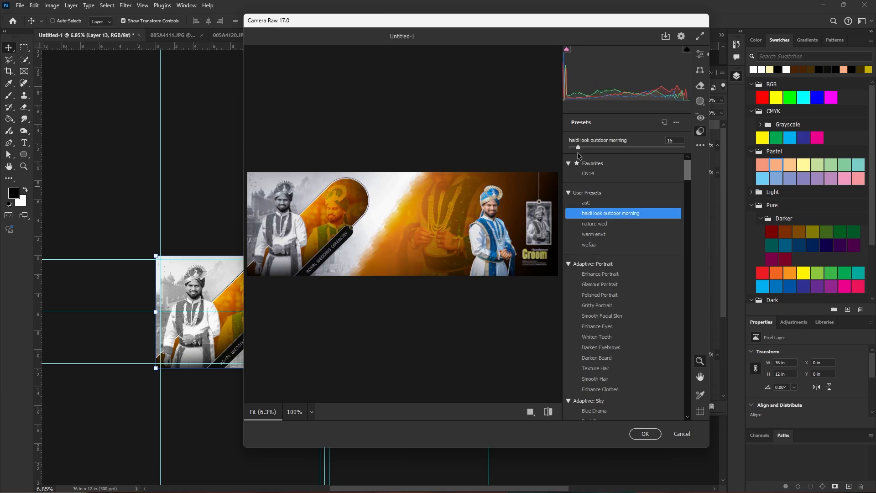
drag(578, 148, 584, 147)
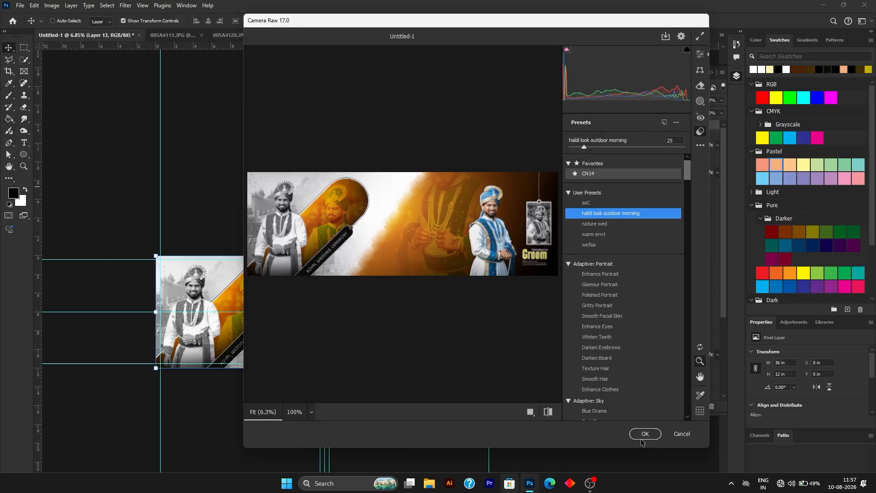
click(645, 434)
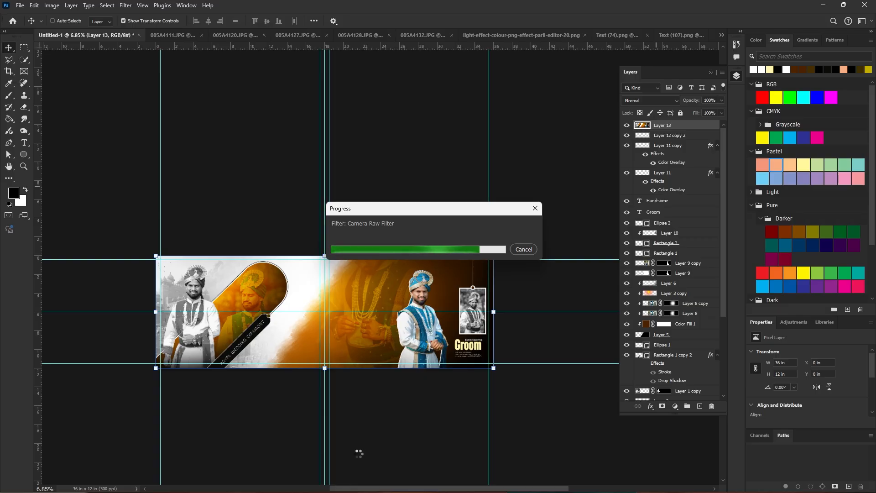
Examine the color-graded spread up close and as a whole, with the layer list collapsed out of the way
scroll(233, 335, up, 4)
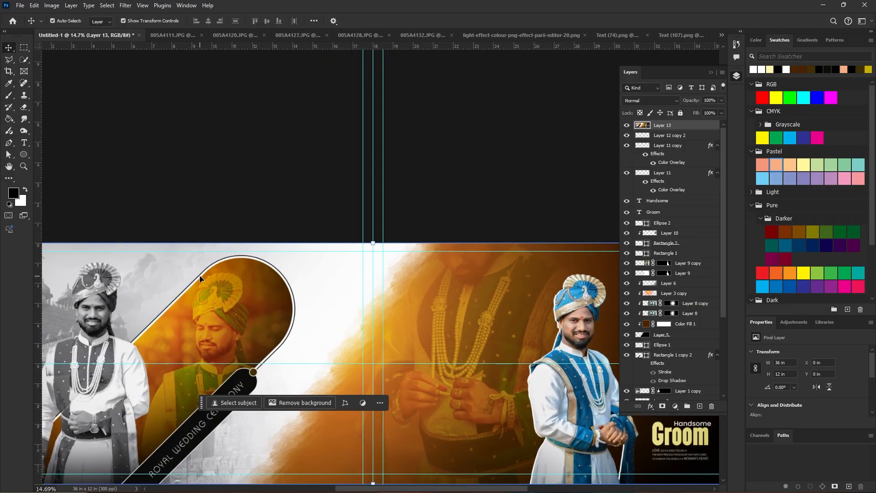
scroll(235, 286, down, 2)
scroll(235, 282, down, 4)
drag(346, 287, 376, 259)
scroll(377, 273, up, 3)
scroll(377, 272, down, 1)
scroll(377, 275, down, 2)
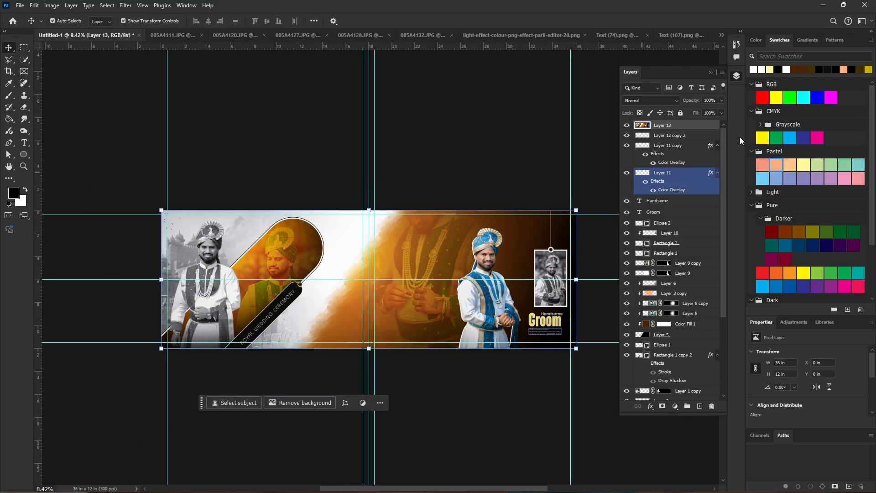
click(736, 76)
scroll(286, 290, up, 2)
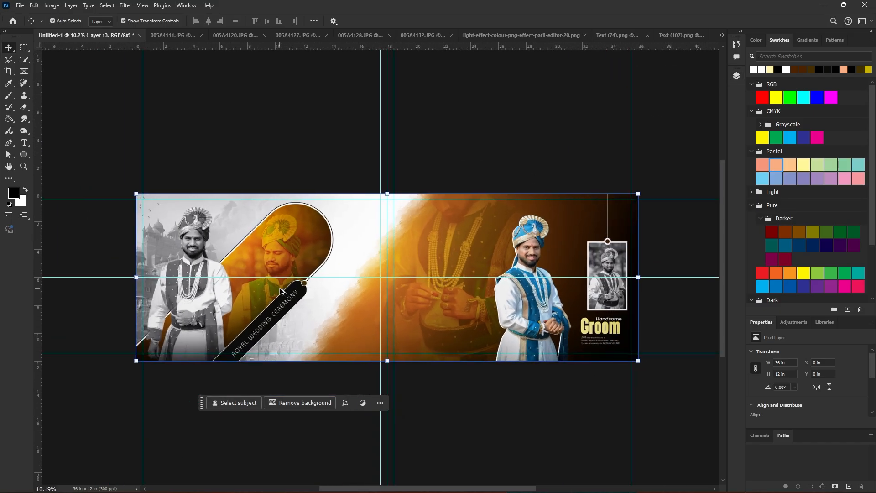